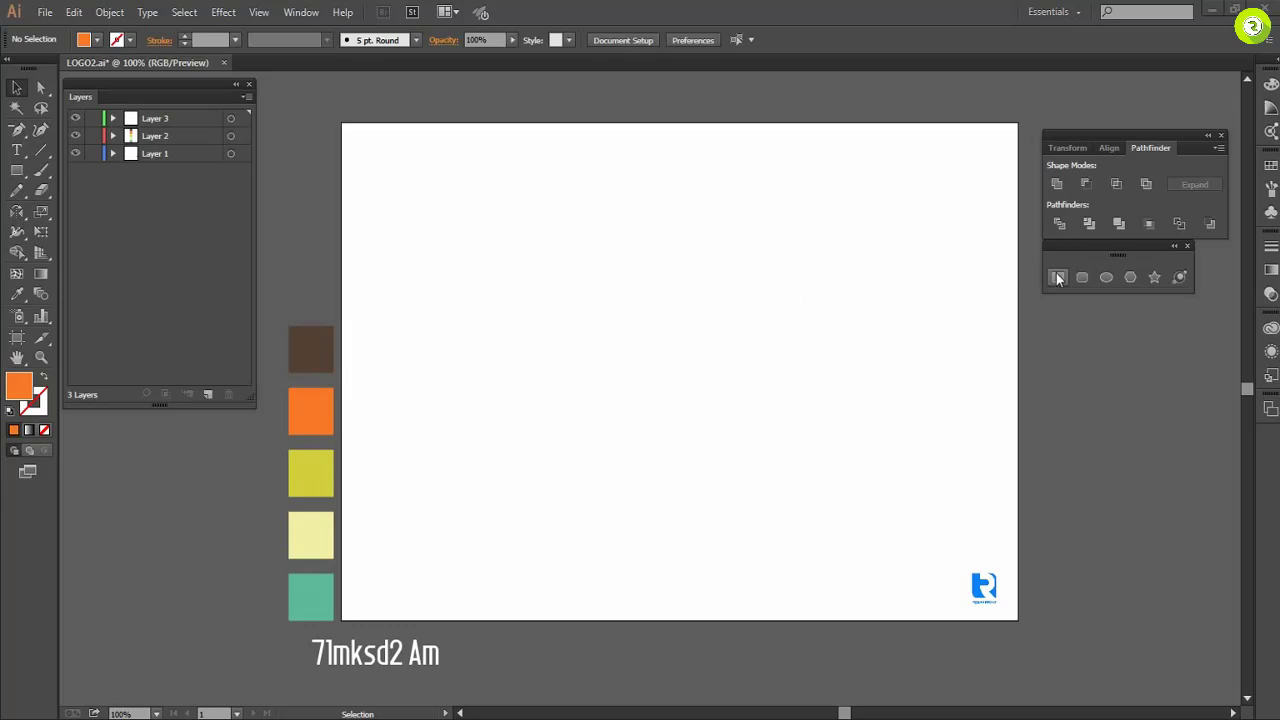
Draw a 100 × 100 px orange square and centre it on the artboard.
click(1058, 277)
click(632, 352)
key(Tab)
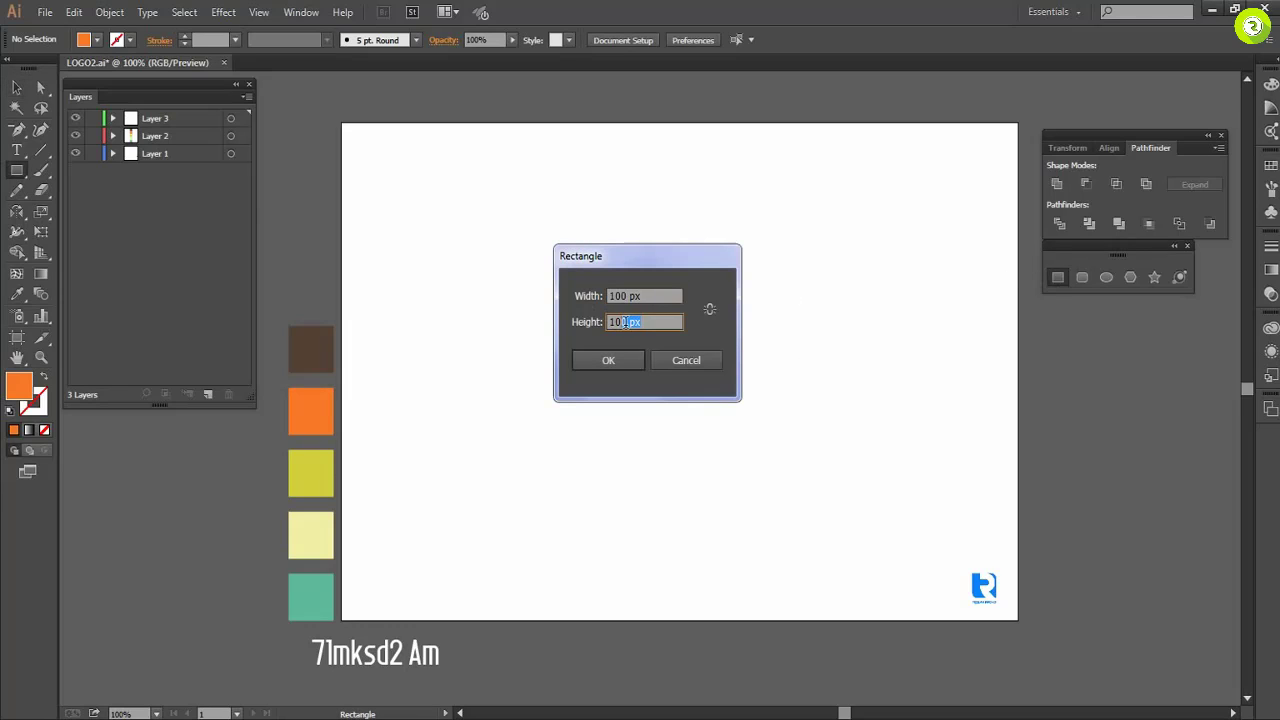
click(615, 359)
click(744, 42)
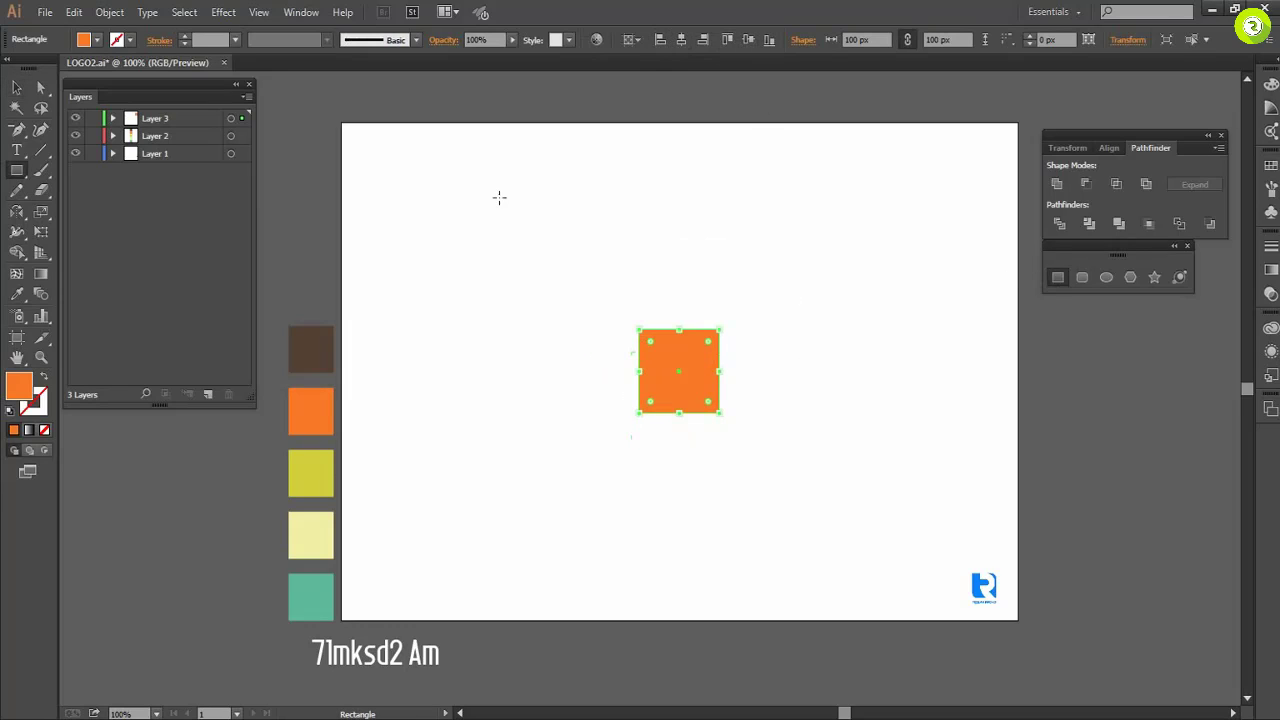
Rotate the square 45° into a diamond and copy it to the clipboard.
key(v)
drag(723, 331, 757, 337)
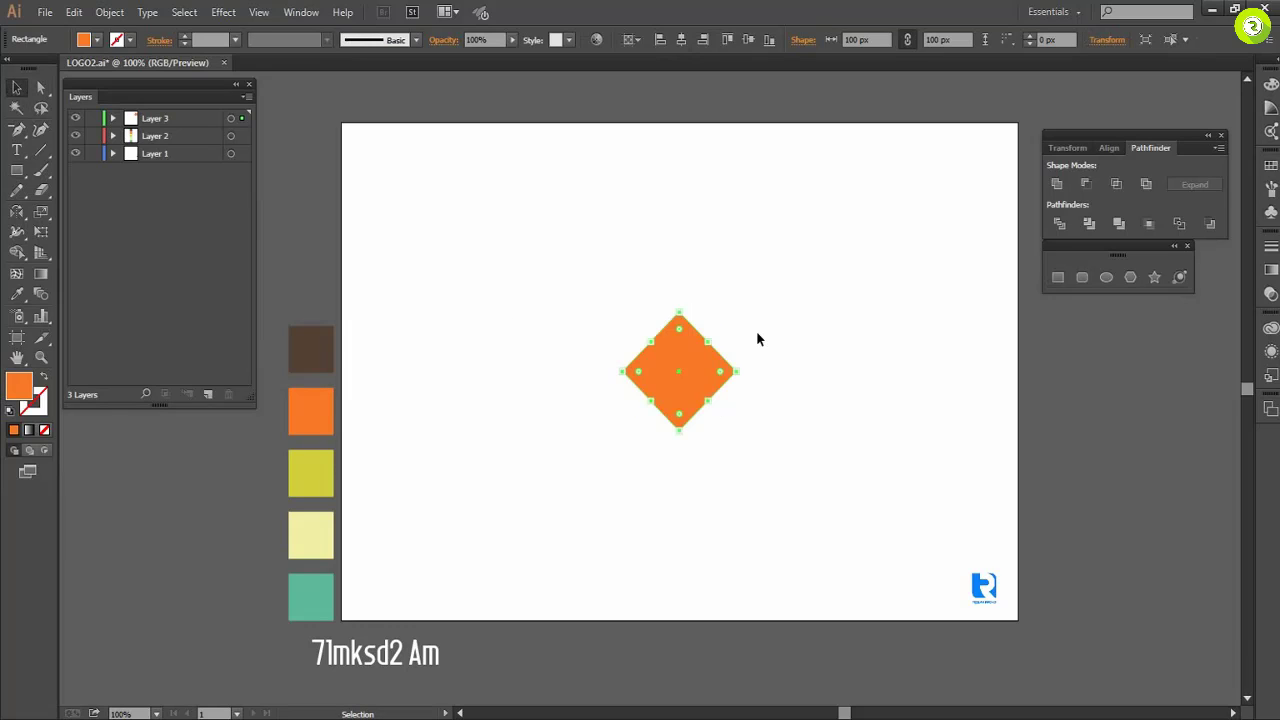
click(757, 337)
click(705, 354)
click(124, 14)
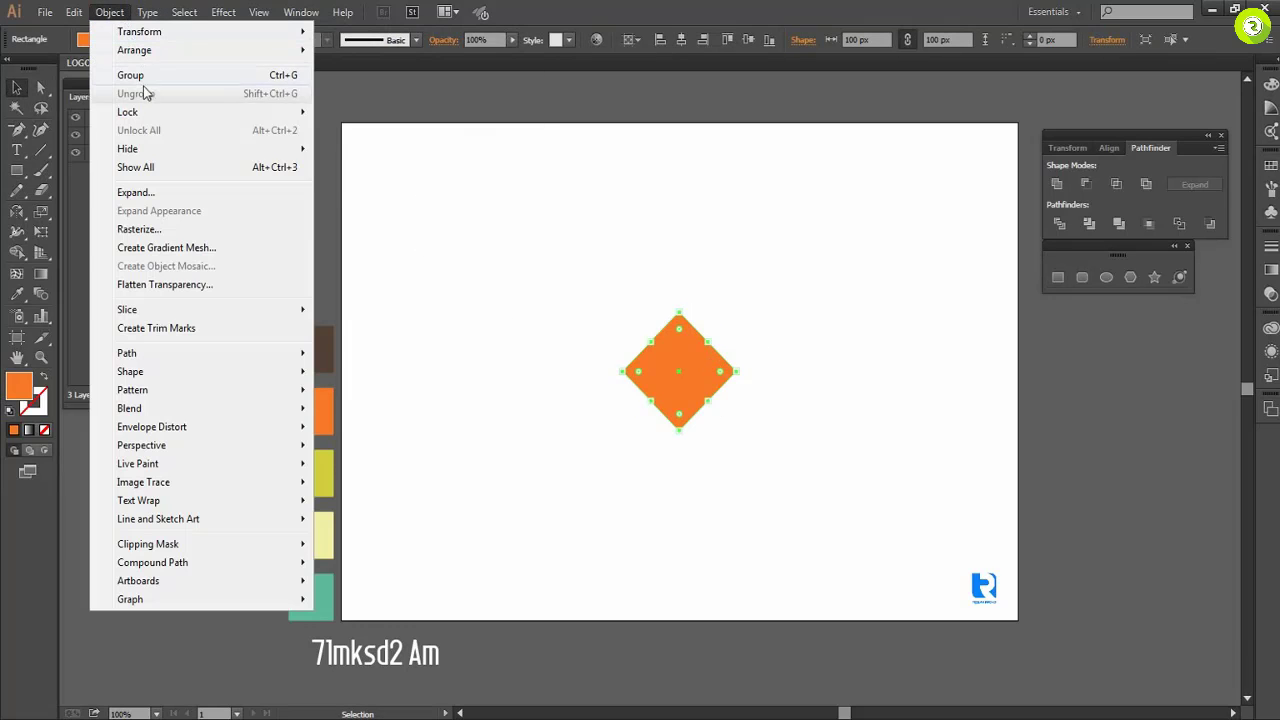
mouse_move(77, 17)
click(103, 95)
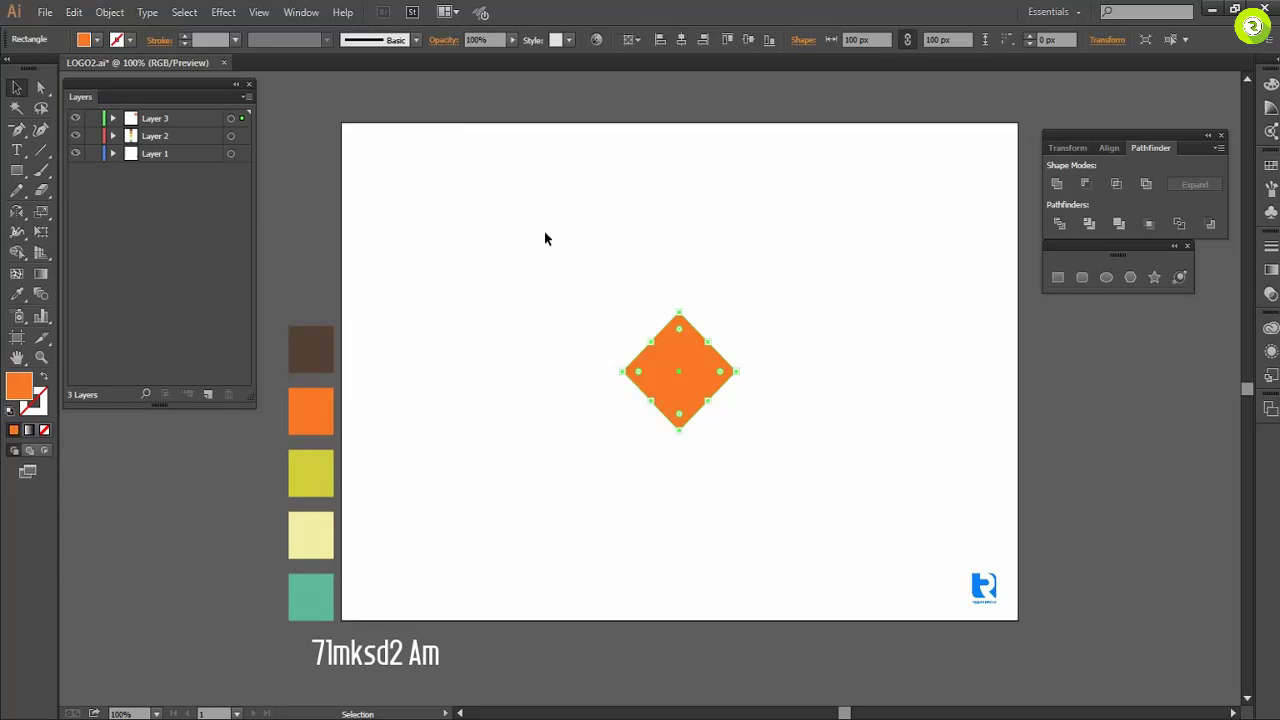
Add a 100 × 100 px circle and centre it on the artboard over the diamond.
click(1100, 279)
click(785, 298)
click(794, 389)
click(681, 40)
click(748, 40)
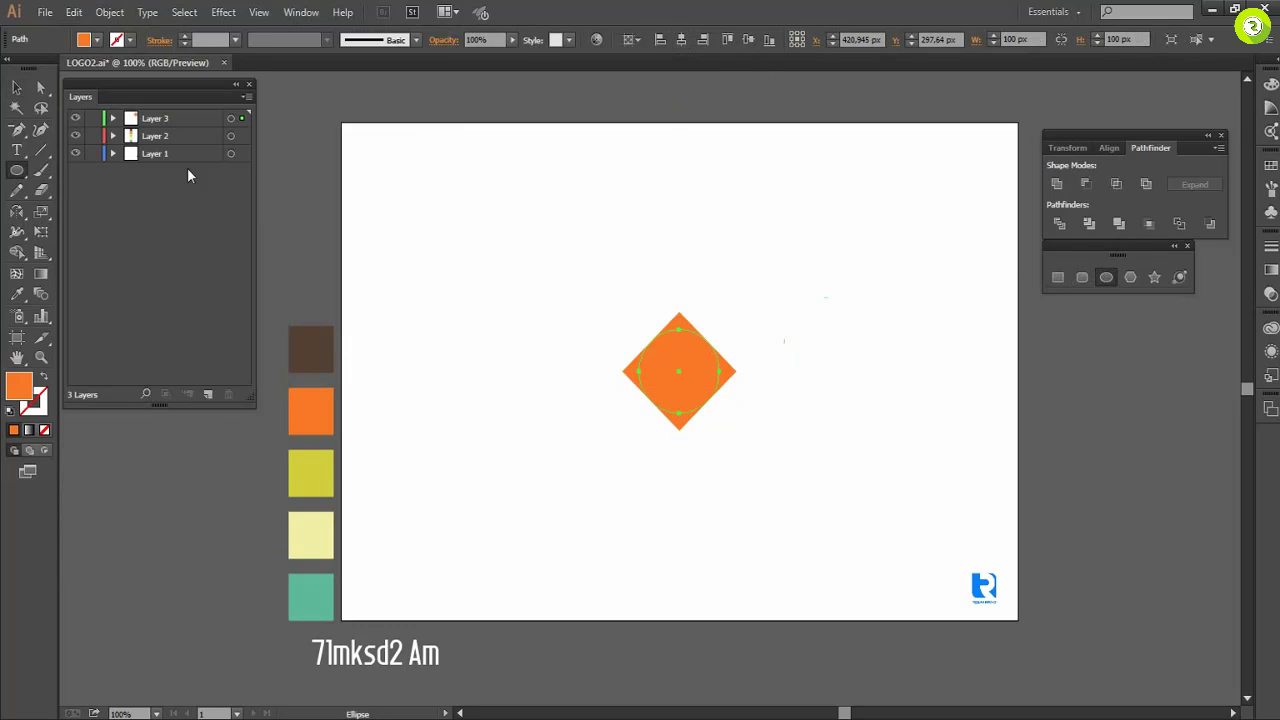
Divide the overlapping diamond and circle with Pathfinder and ungroup the resulting pieces.
click(16, 88)
drag(594, 300, 788, 449)
click(1060, 224)
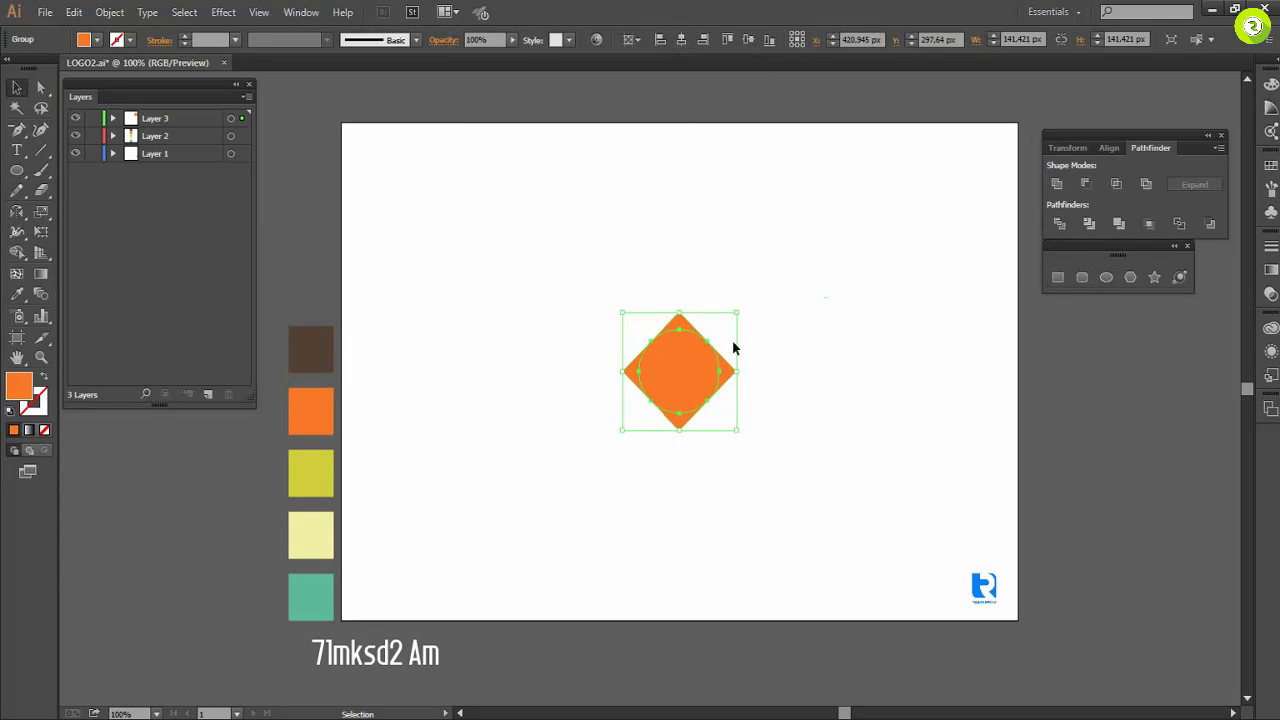
right_click(732, 345)
click(768, 443)
click(773, 451)
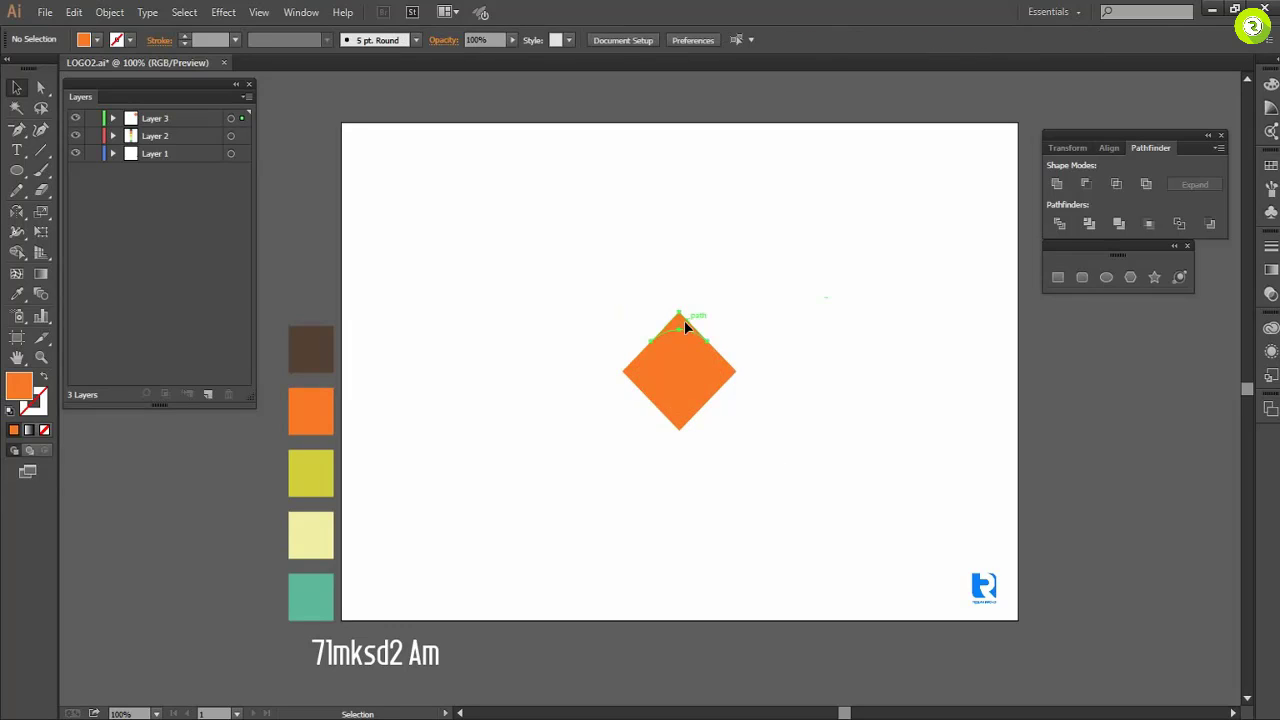
Delete the diamond's upper, right and left corner pieces and unite the rest into one downward-pointing teardrop.
click(684, 320)
key(Delete)
click(729, 372)
key(Delete)
click(631, 371)
key(Delete)
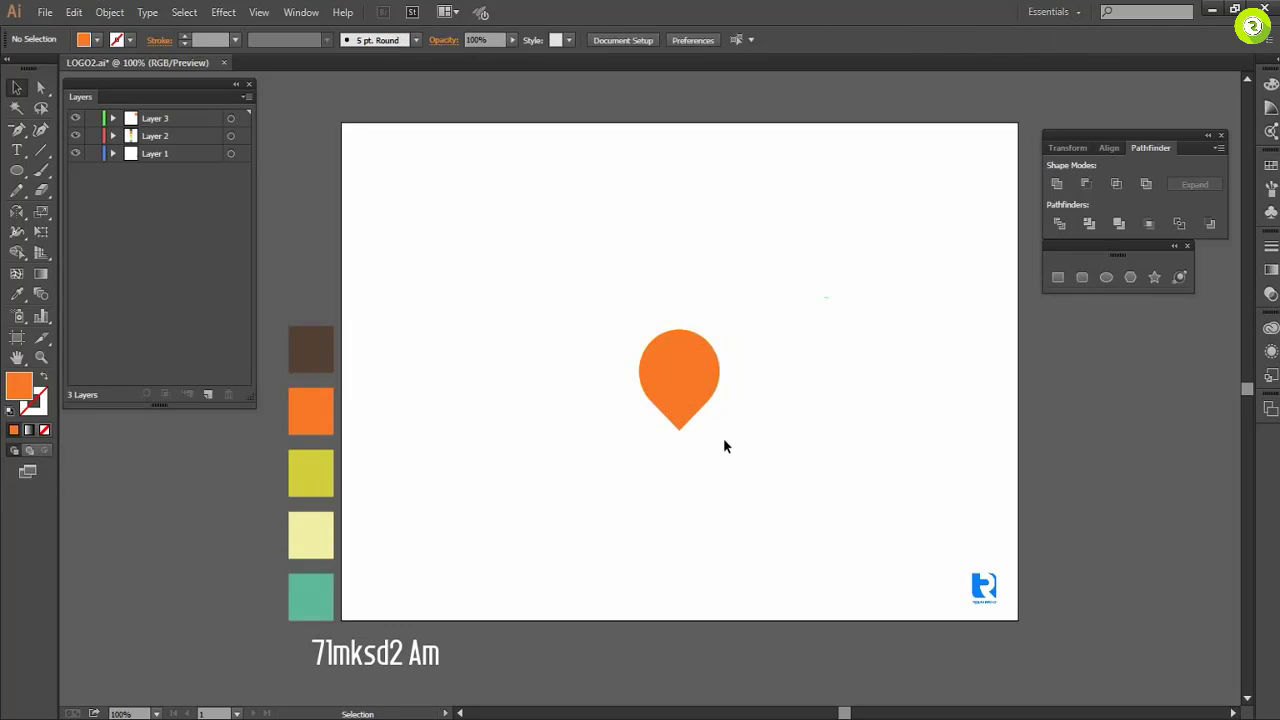
drag(725, 445, 632, 322)
click(1056, 184)
Paste the copied diamond and centre it on the artboard over the teardrop.
click(74, 12)
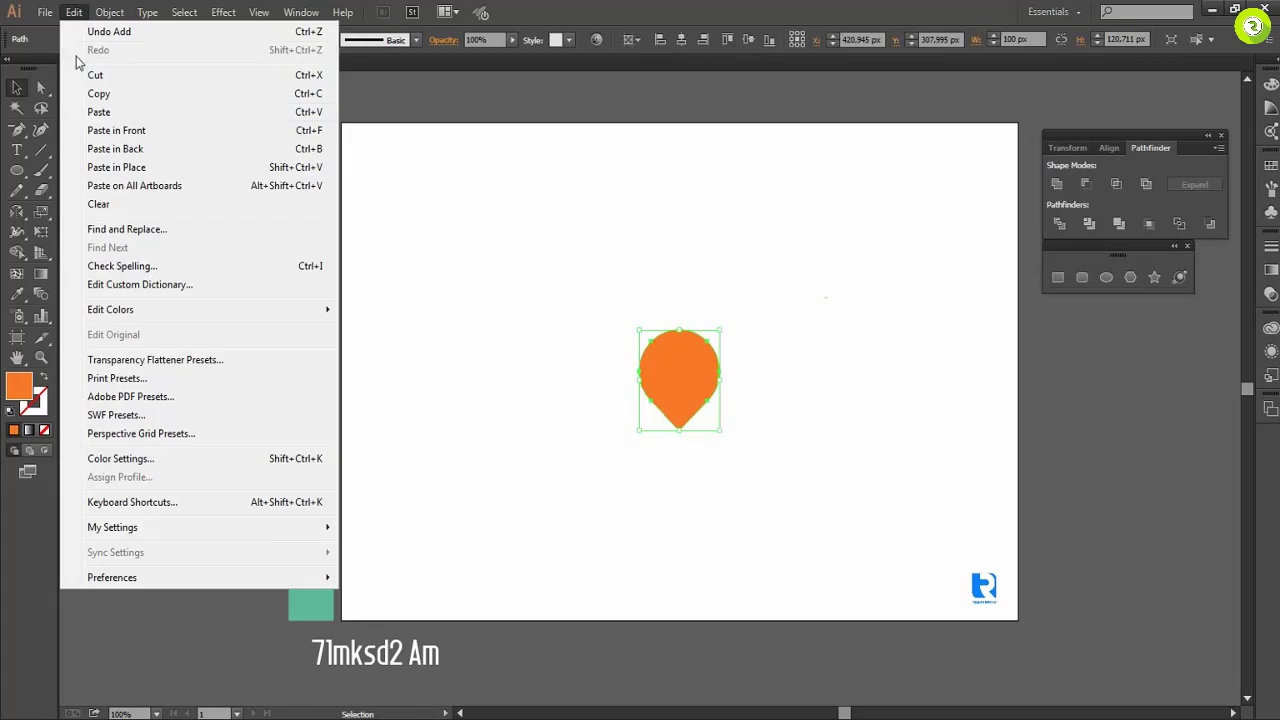
click(100, 116)
click(682, 40)
click(748, 41)
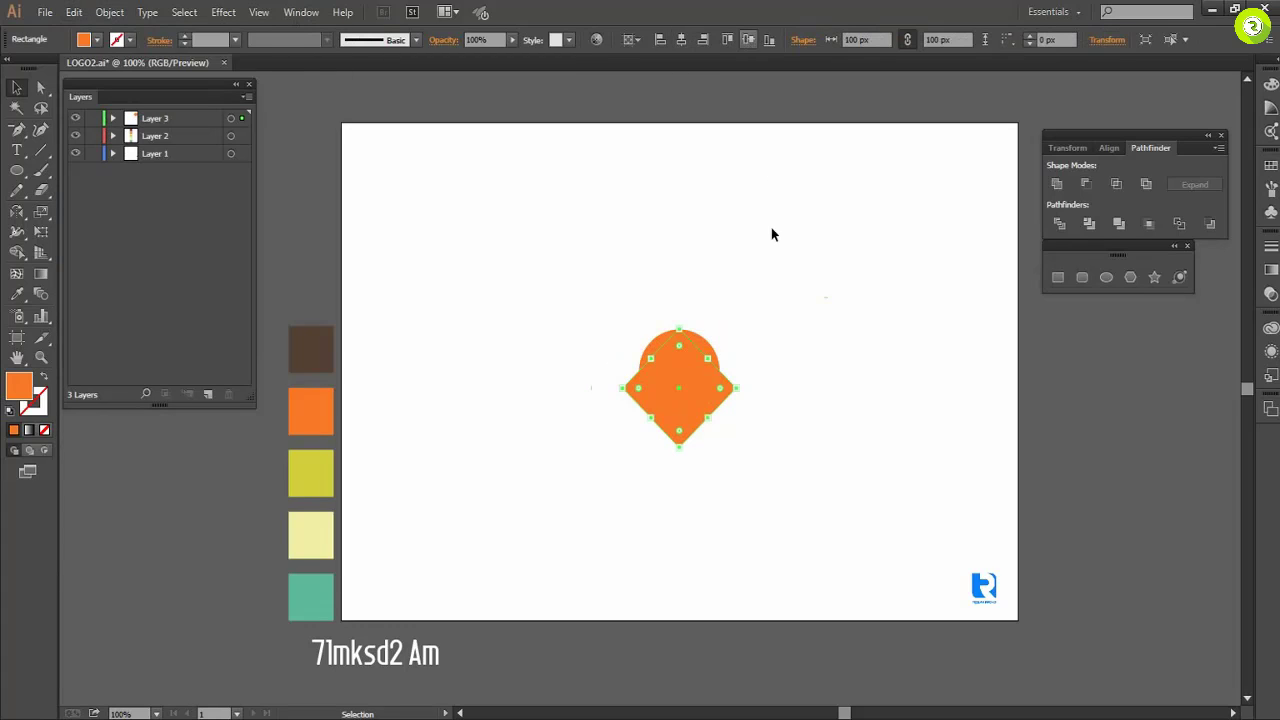
Divide the overlapping teardrop and pasted diamond with Pathfinder and ungroup the pieces.
drag(783, 286, 589, 422)
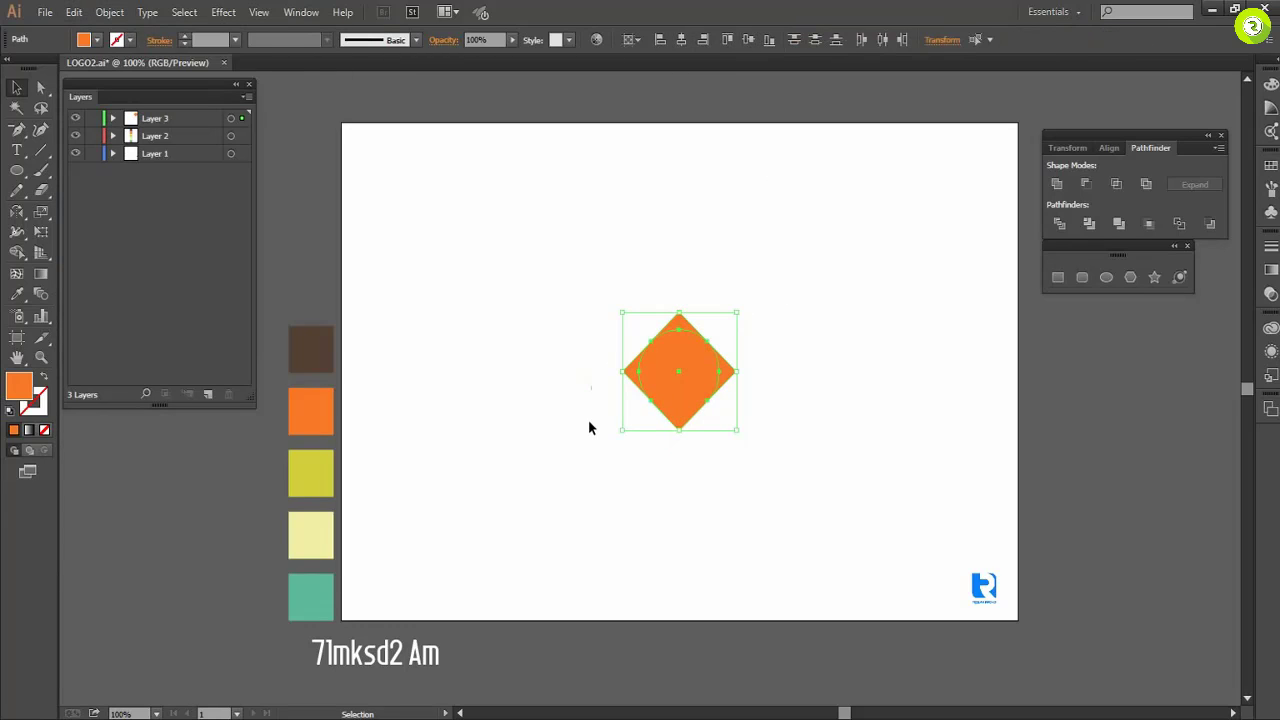
click(1060, 228)
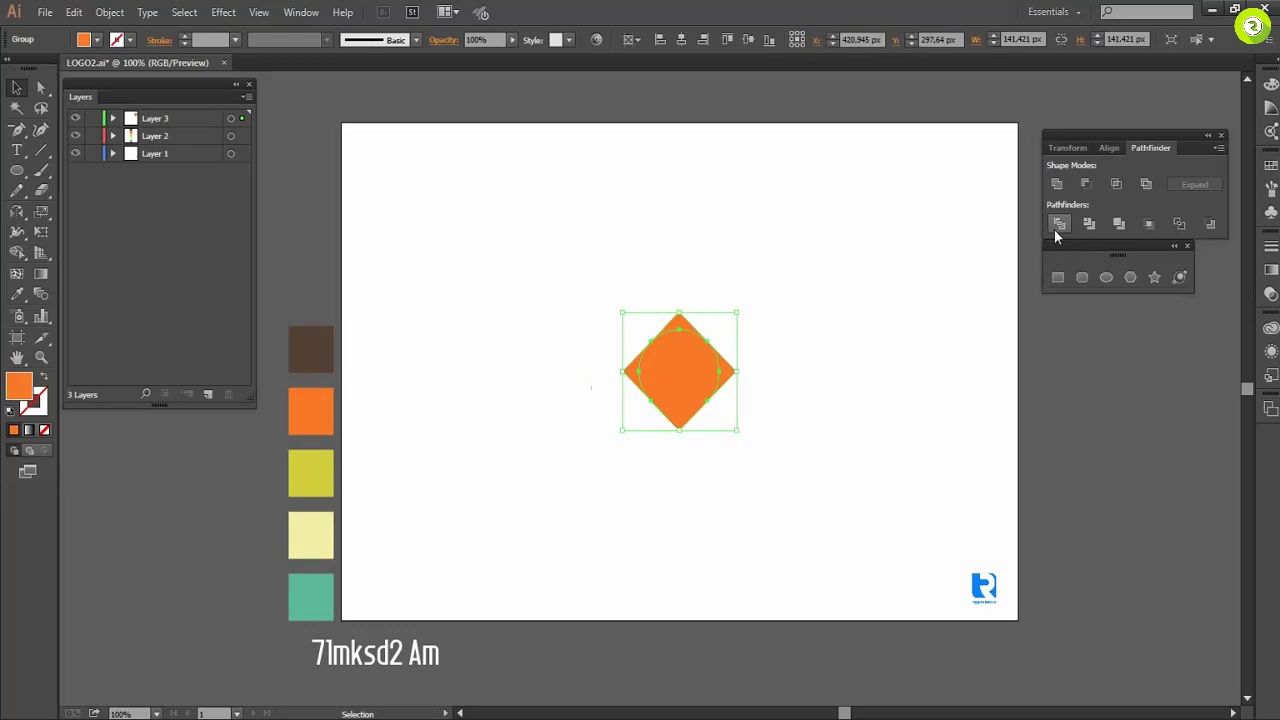
right_click(729, 368)
click(757, 463)
Delete the diamond's right and left corner pieces, keeping its upper corner above the teardrop.
click(734, 381)
click(726, 376)
key(Delete)
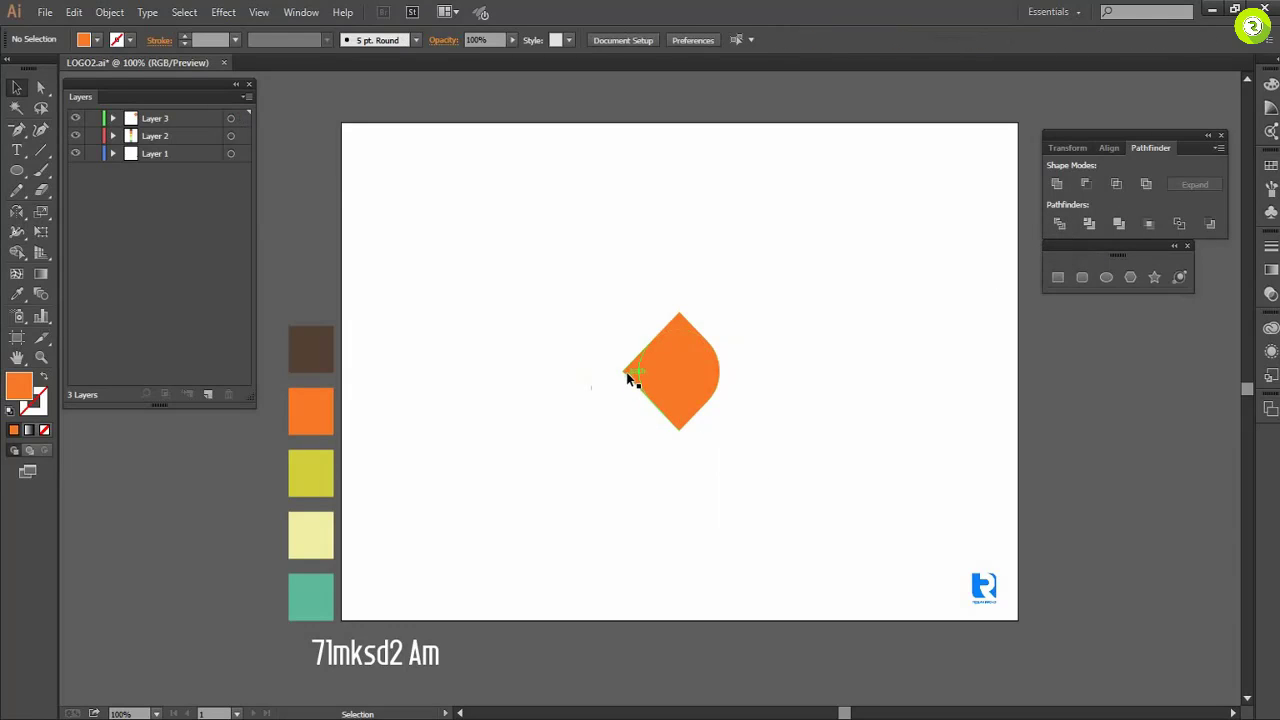
click(630, 371)
key(Delete)
Move the upper corner piece's tip anchor straight up to about Y 127 px, forming a long spike.
click(44, 91)
drag(702, 334, 665, 328)
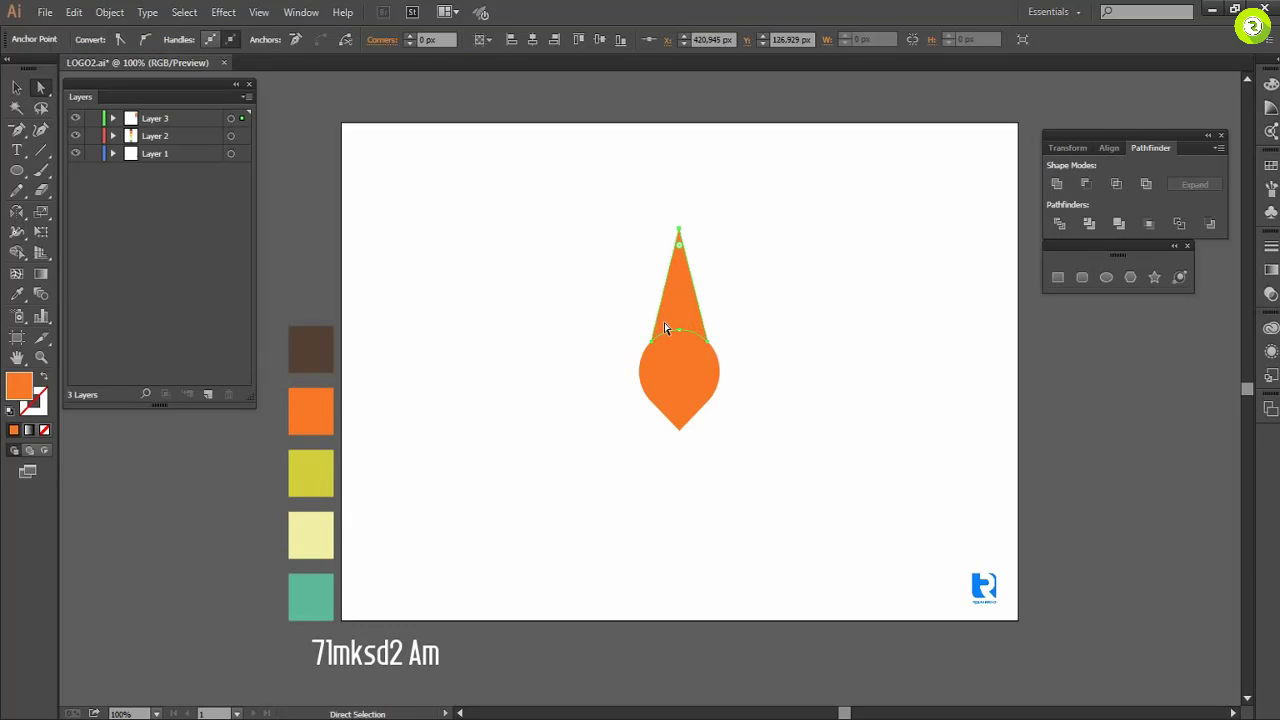
click(713, 374)
Select the spike and the teardrop pieces and unite them into a single shape.
click(16, 88)
drag(543, 280, 795, 472)
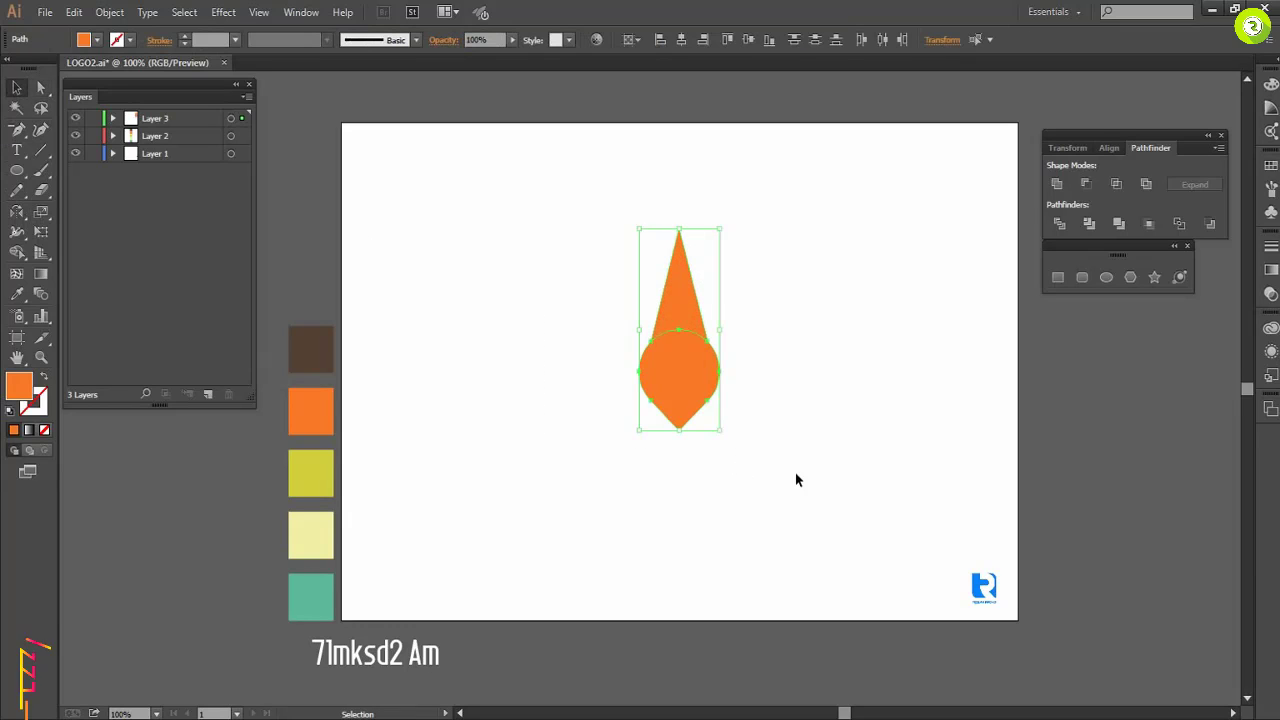
scroll(672, 340, up, 2)
key(ctrl+shift+a)
key(a)
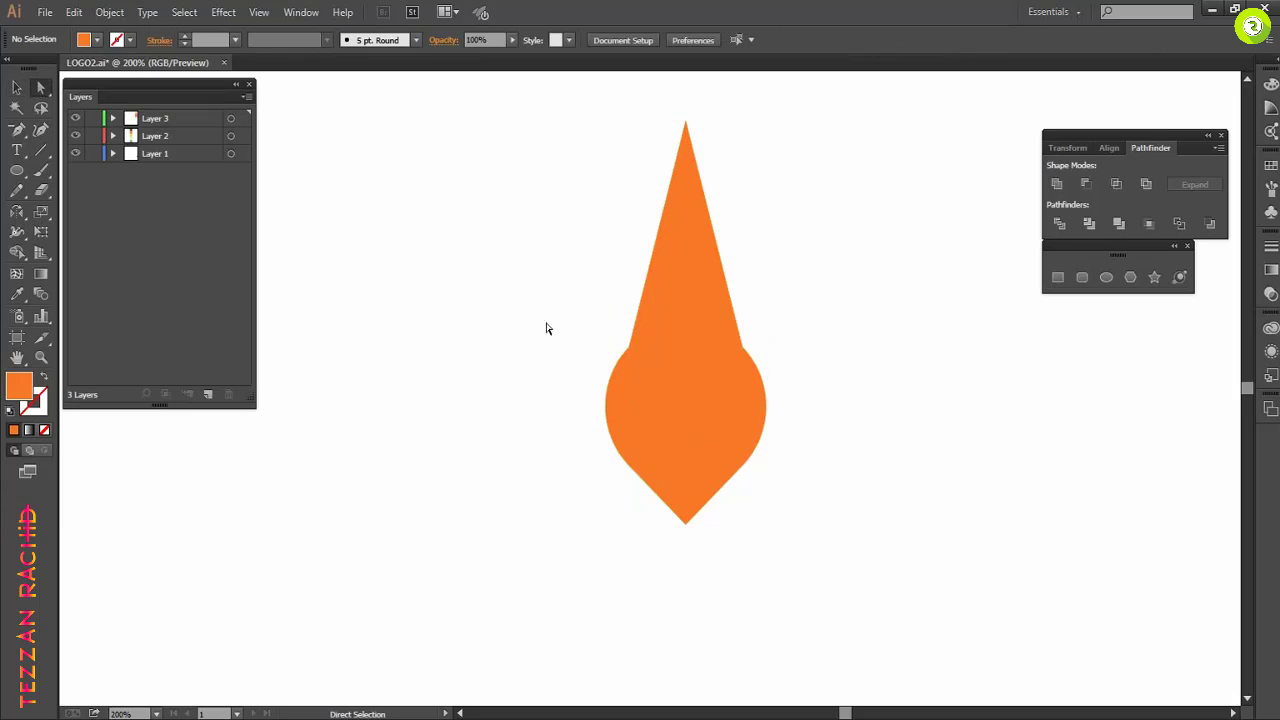
Offset the united shape's path inward to create an inner copy 80 px wide.
click(615, 366)
click(109, 12)
mouse_move(285, 355)
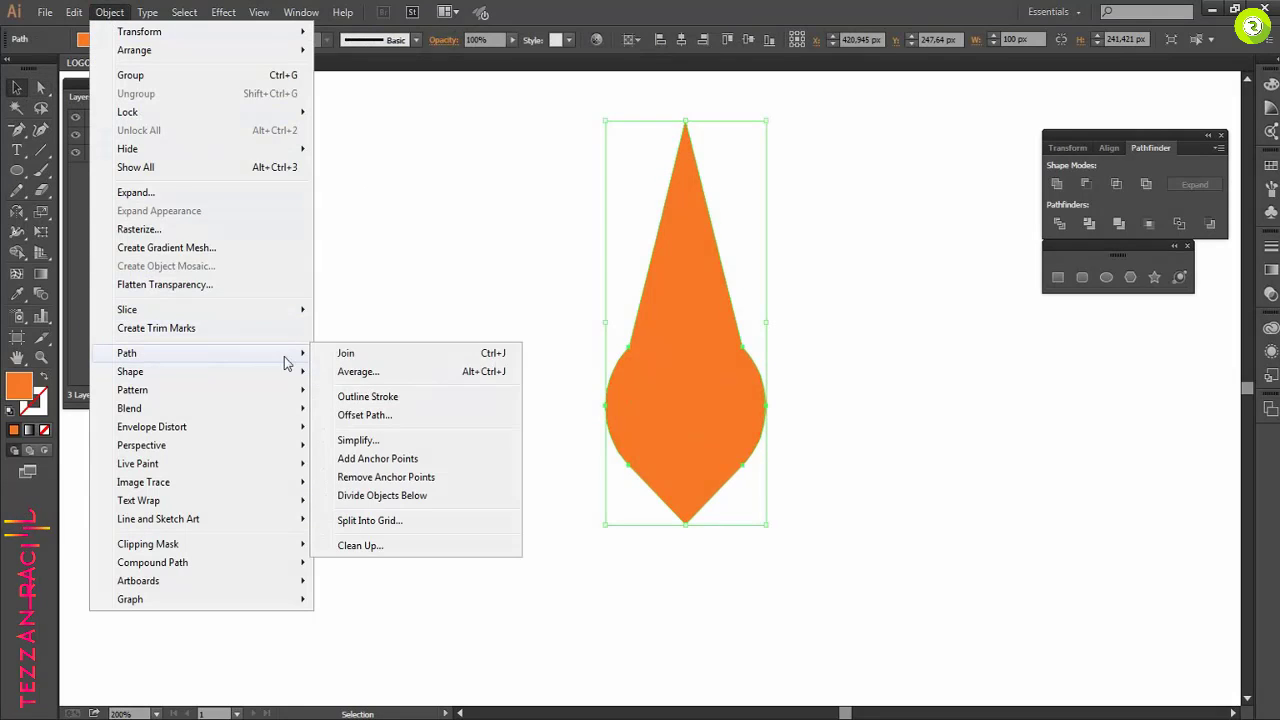
click(356, 410)
click(290, 374)
click(365, 378)
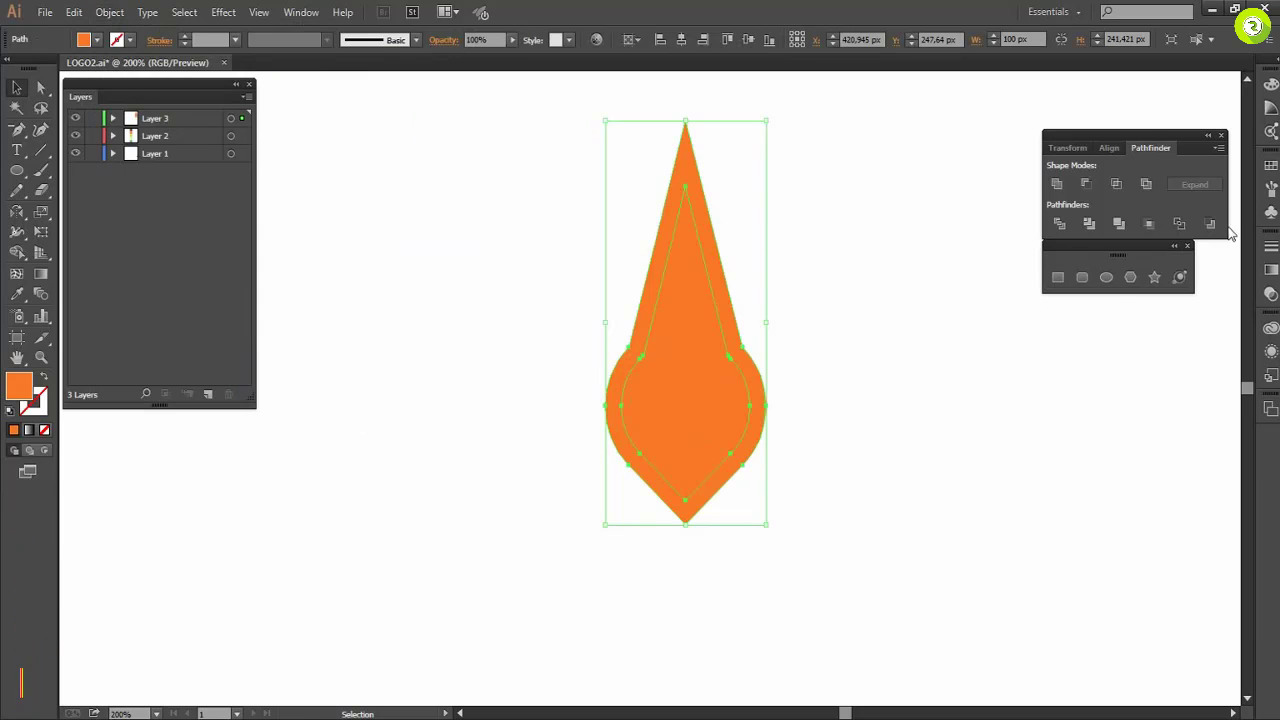
Give the inner offset shape a black fill and no stroke.
click(10, 410)
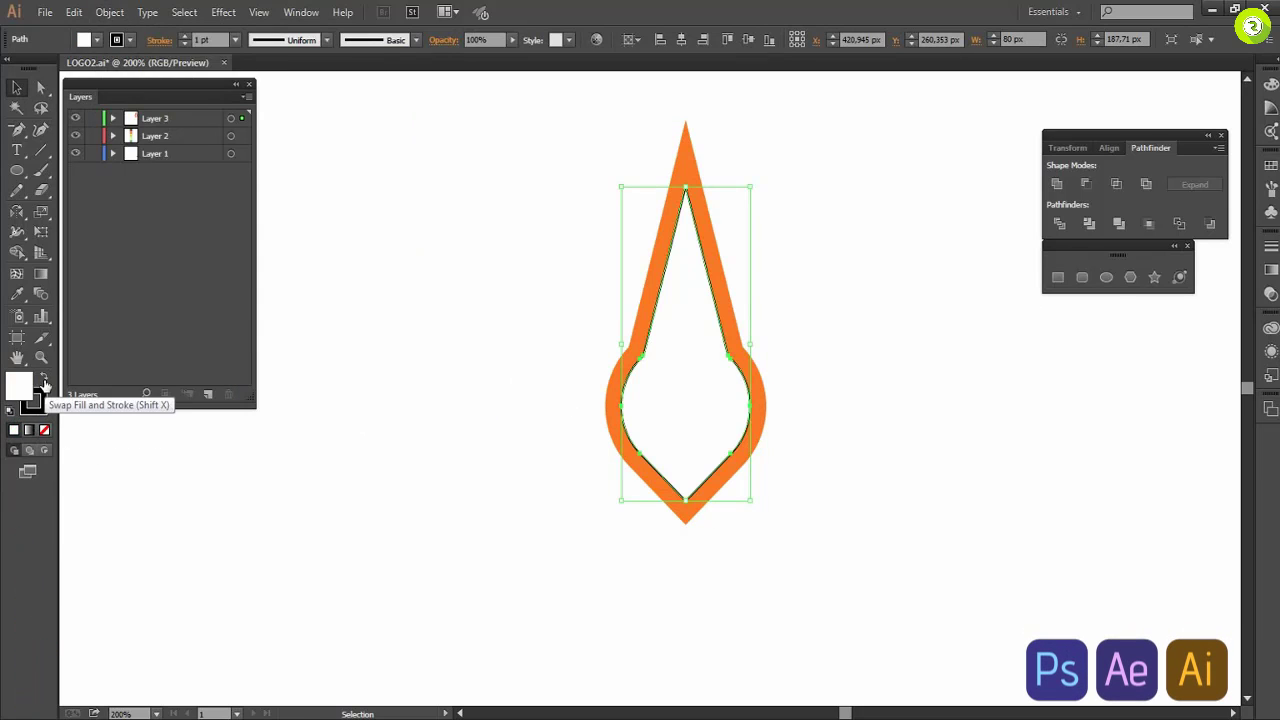
click(44, 430)
click(43, 376)
click(816, 457)
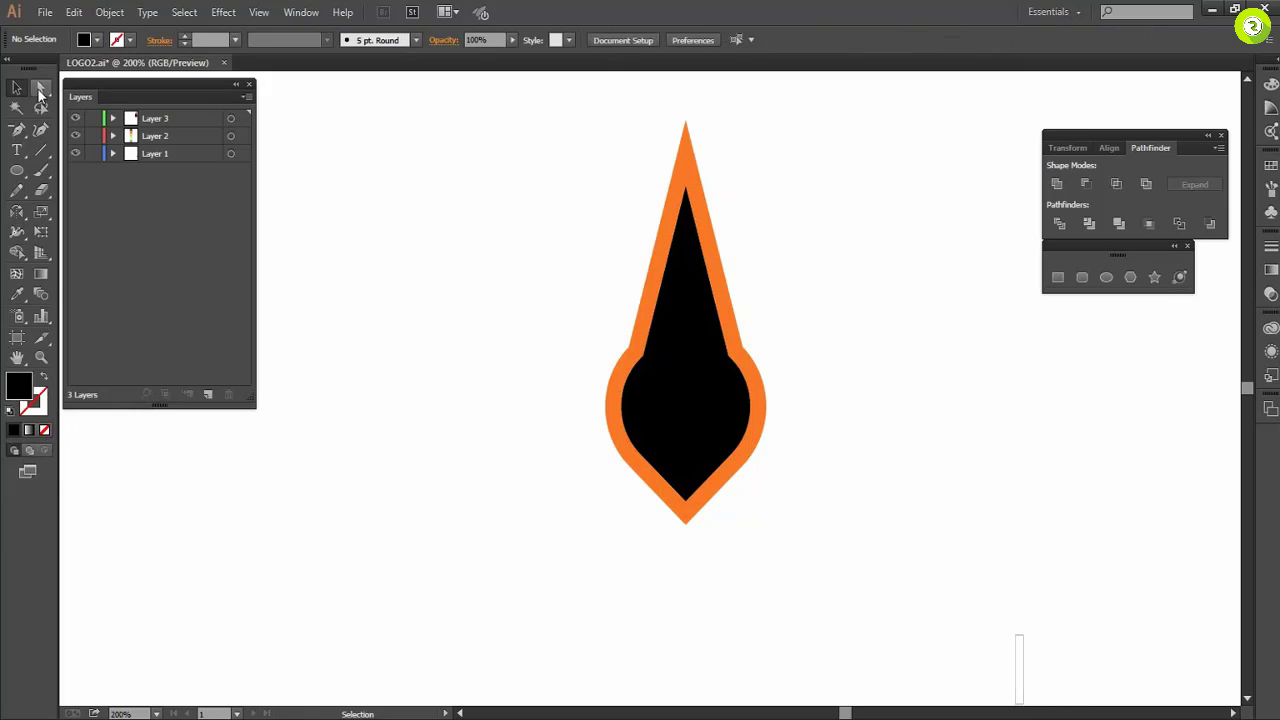
Pull the black shape's upper tip above the orange tip and nudge the whole black shape down 6 px.
drag(688, 196, 686, 114)
key(v)
click(678, 400)
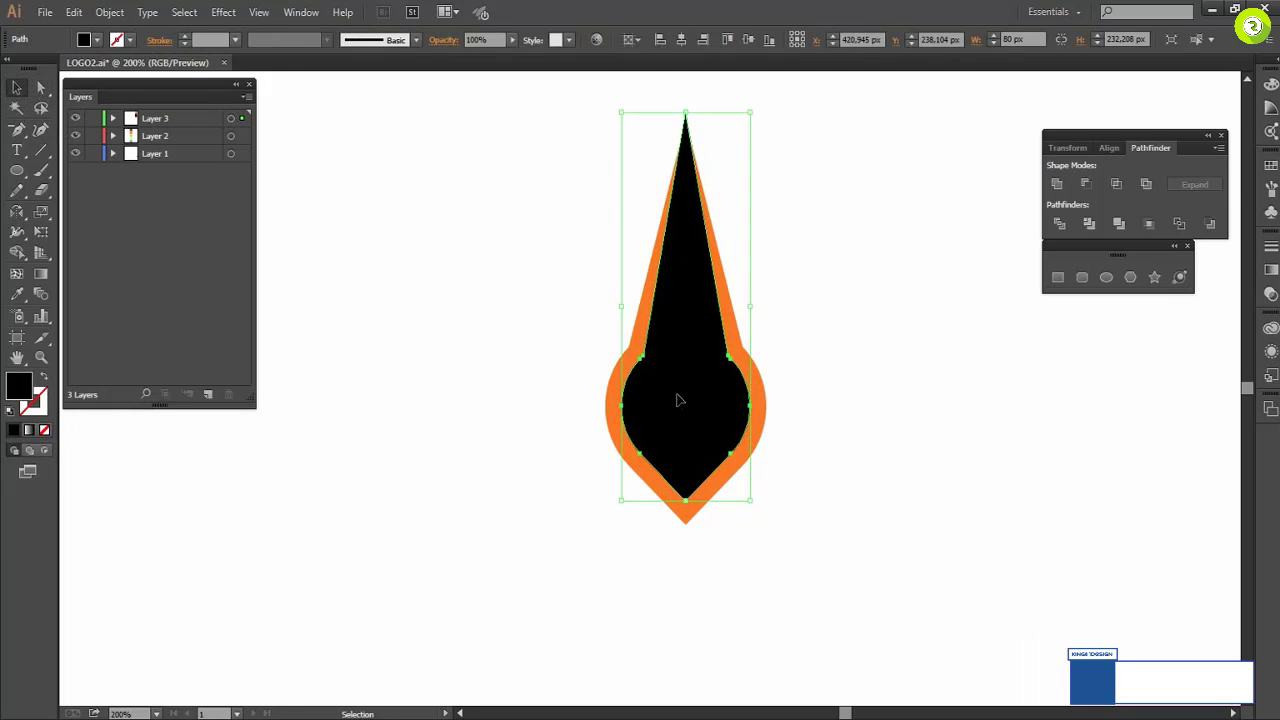
key(Down)
key(Down)
key(Down)
key(Down)
key(Down)
key(Down)
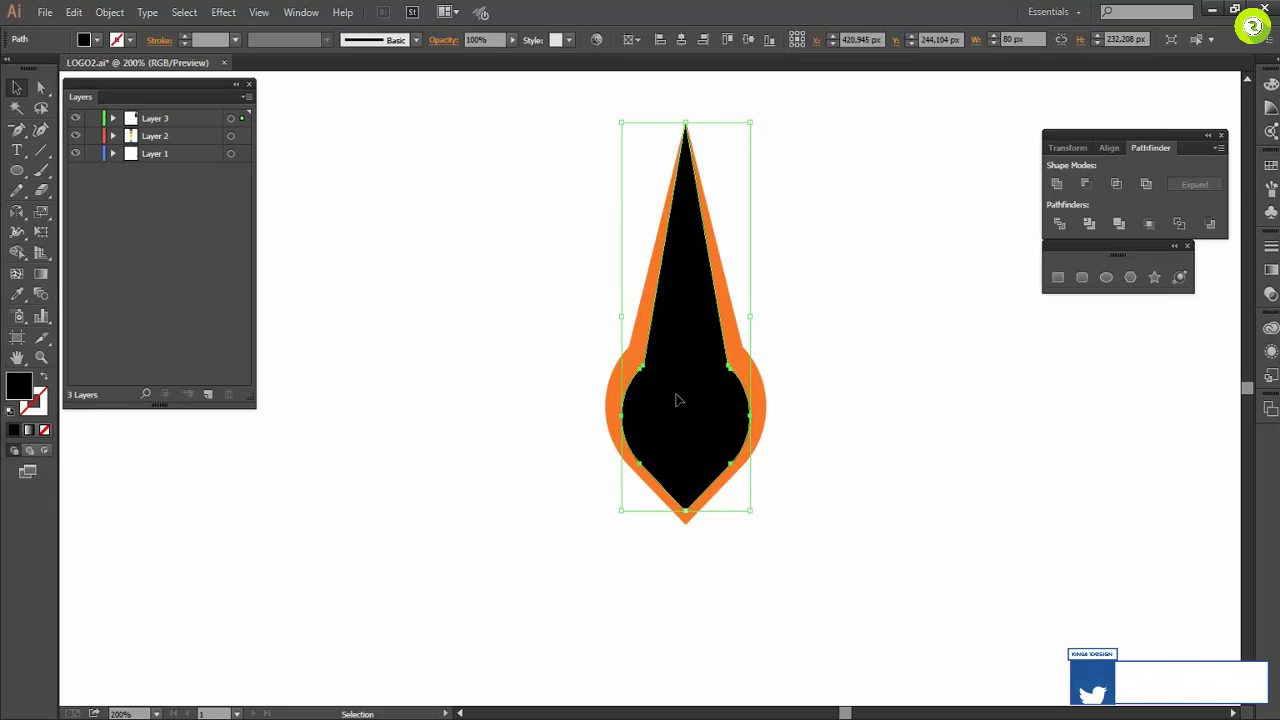
Move the black shape's tip anchor further up so it clearly passes the orange tip.
click(608, 403)
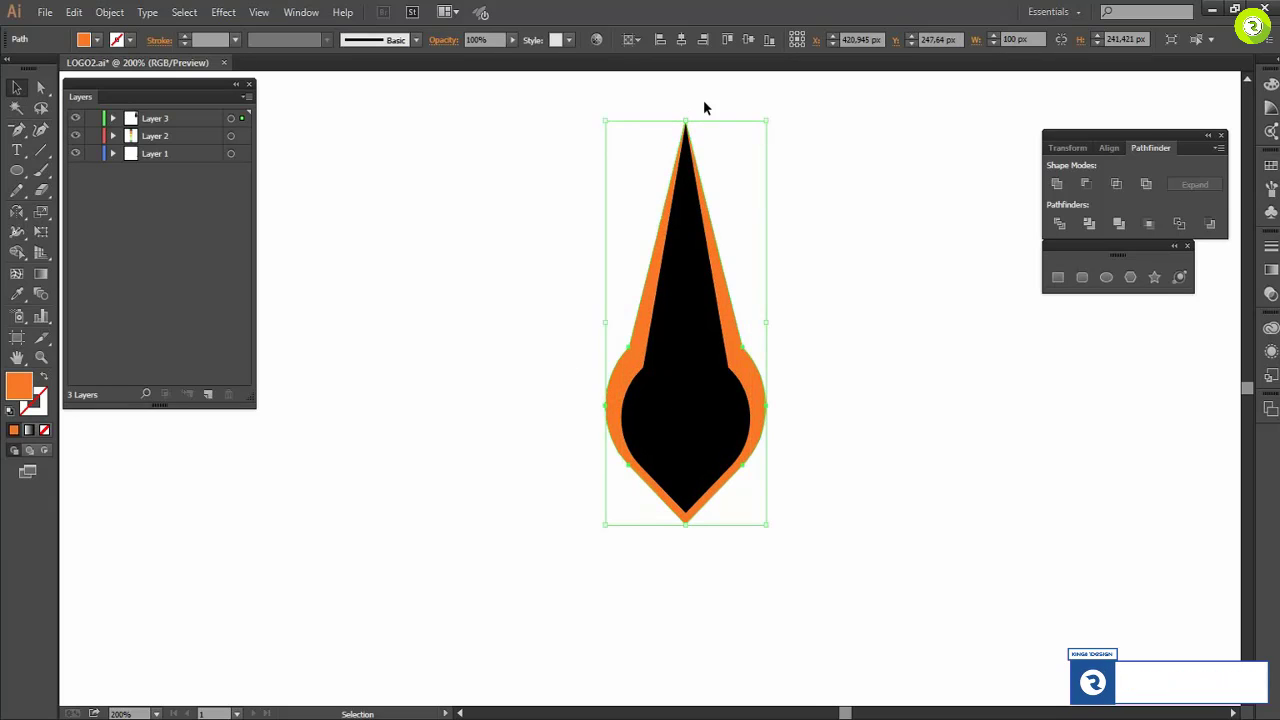
scroll(690, 150, up, 6)
click(42, 88)
drag(611, 194, 612, 150)
click(669, 228)
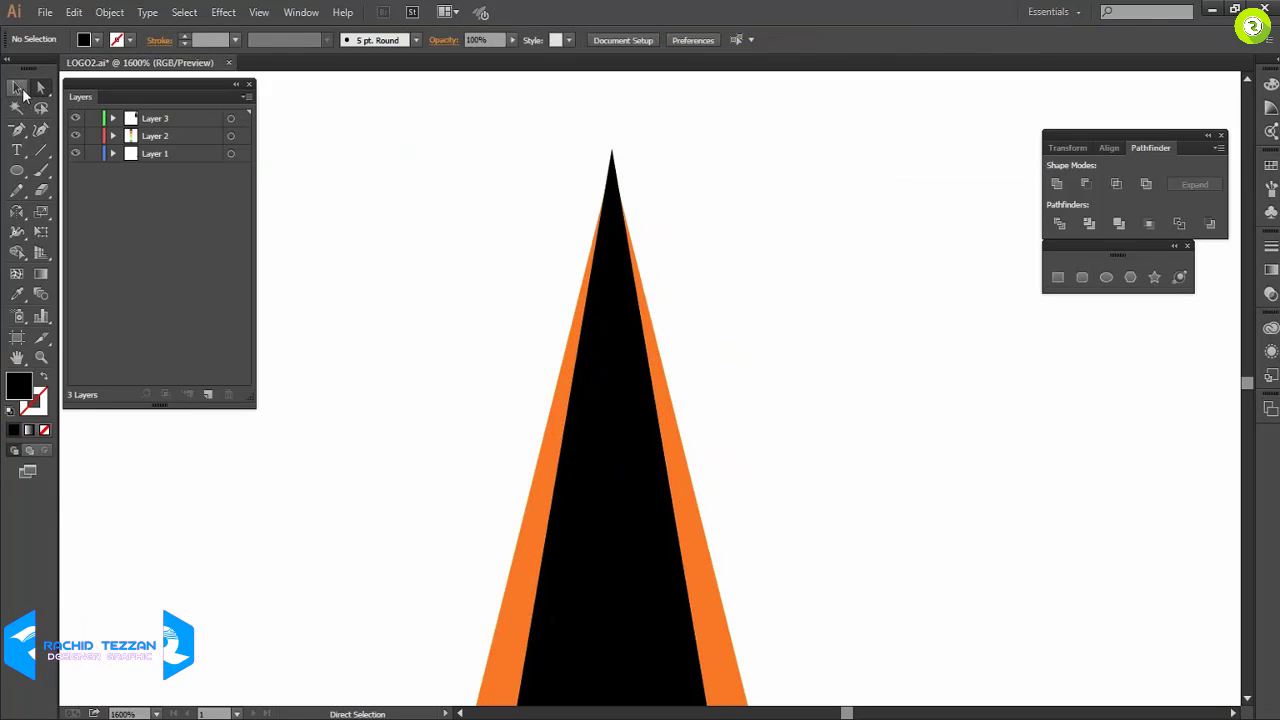
Select both shapes and subtract the black shape from the orange one with Minus Front.
key(v)
click(606, 448)
click(676, 130)
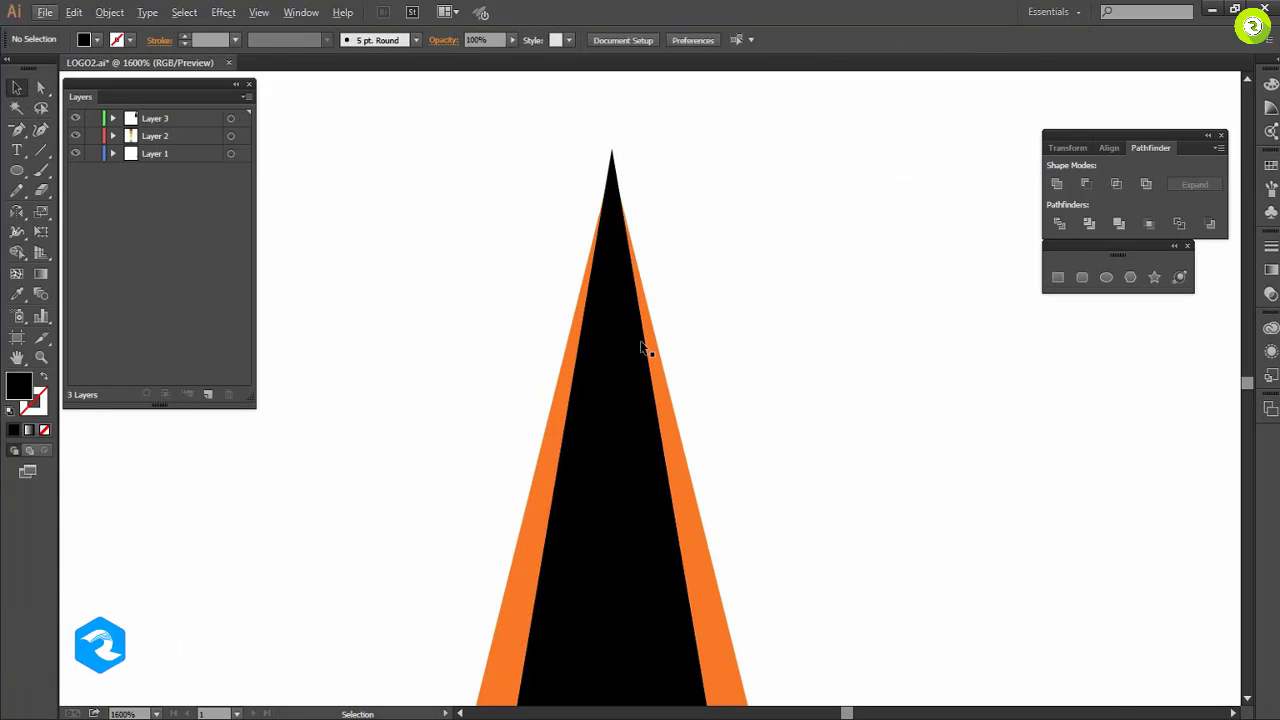
click(666, 394)
click(677, 153)
scroll(677, 153, down, 3)
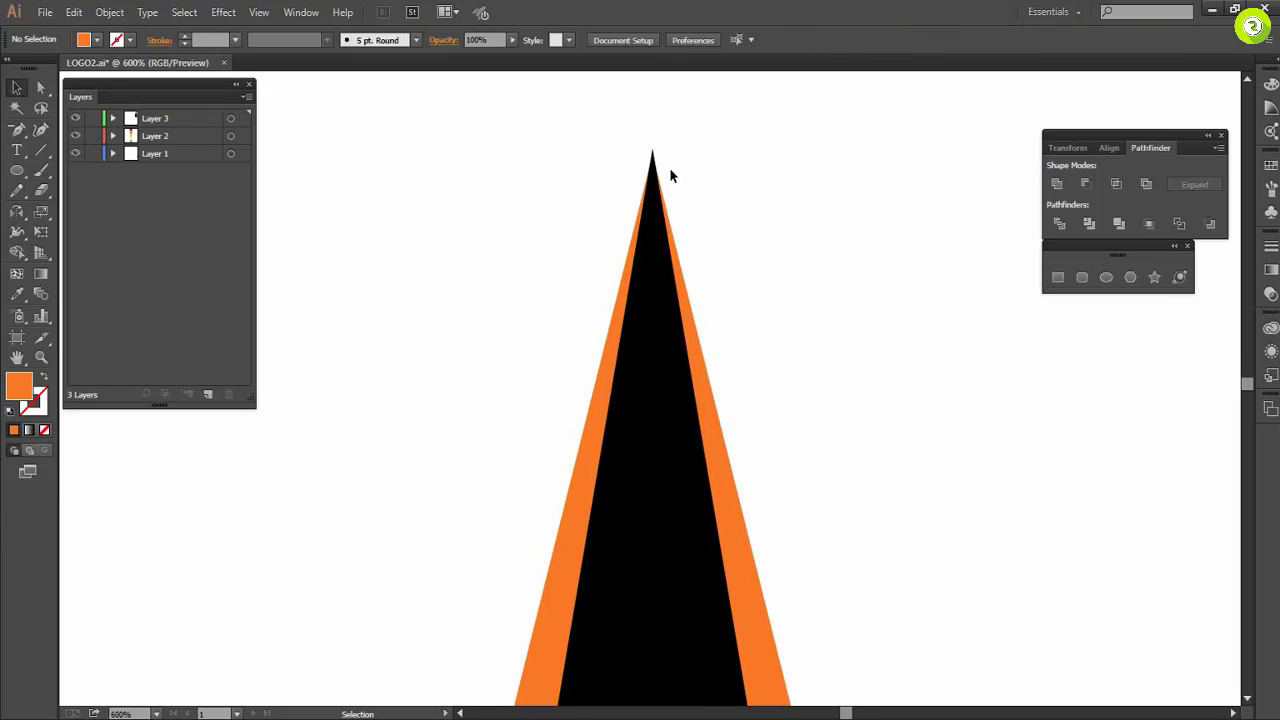
click(724, 398)
click(1085, 185)
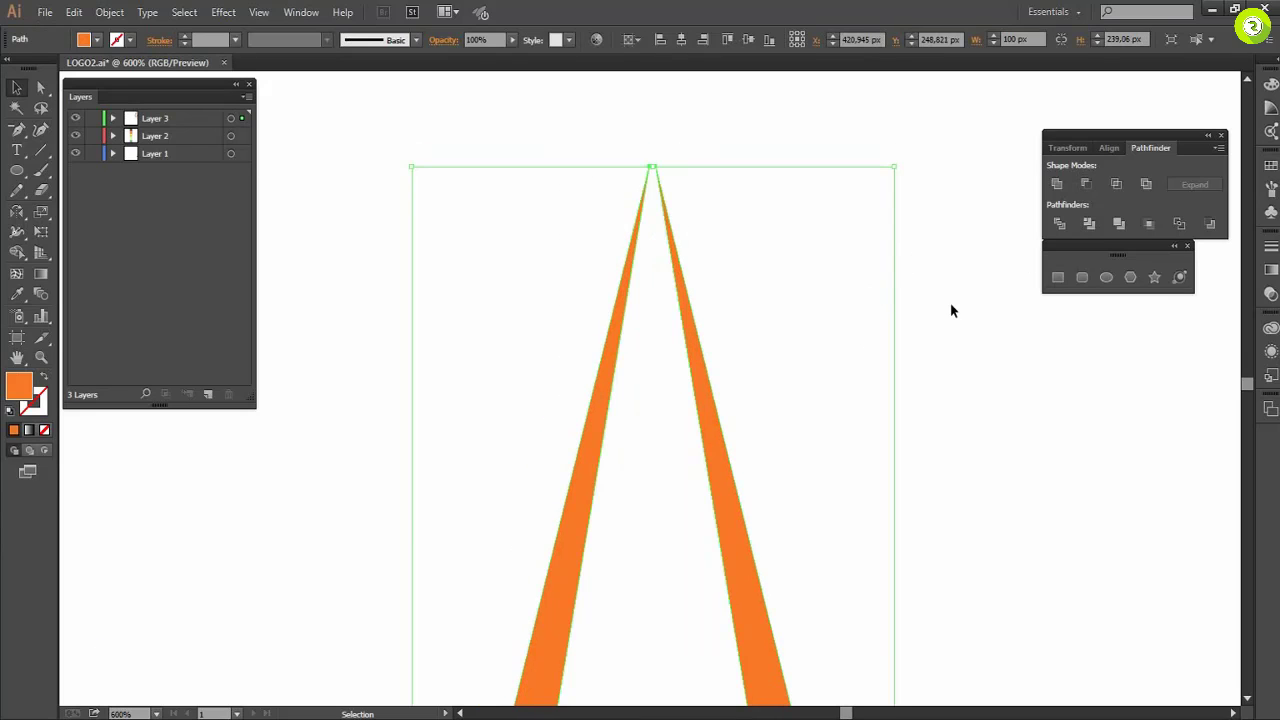
Round the corners of the two sharp upper tips of the orange outline to a 1 px radius.
click(664, 154)
scroll(664, 154, up, 3)
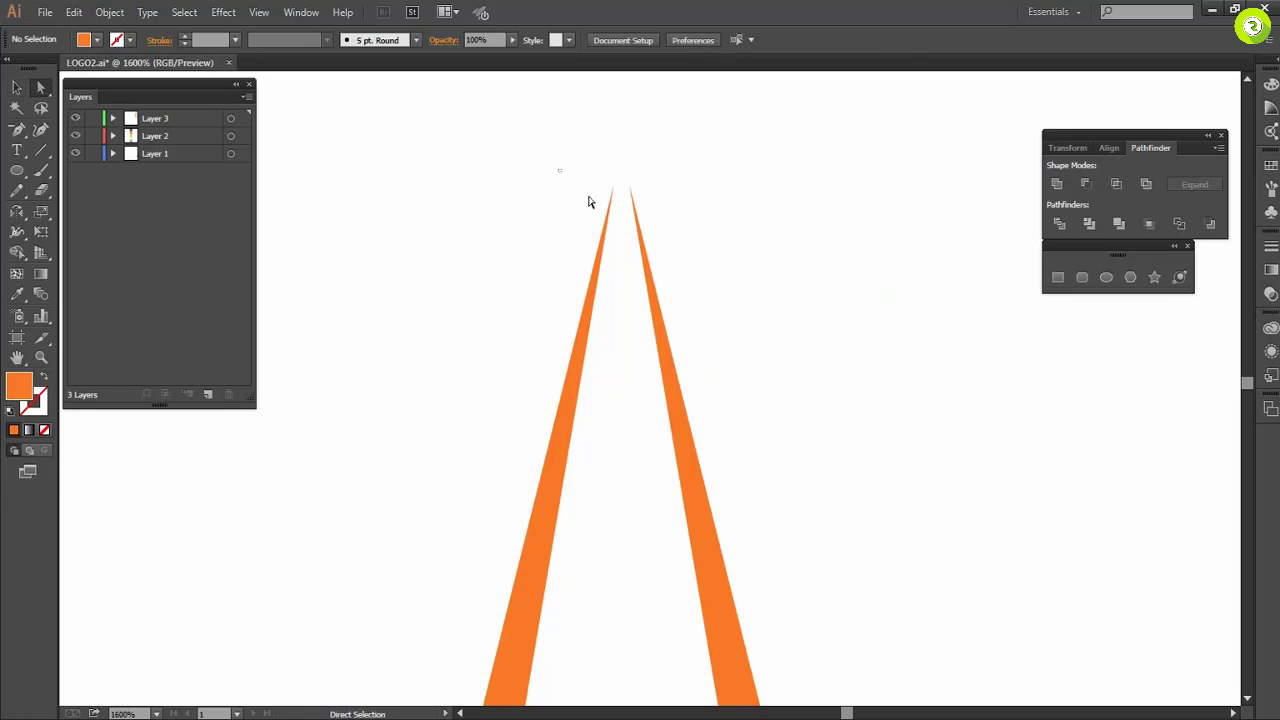
drag(663, 260, 663, 258)
drag(637, 210, 666, 372)
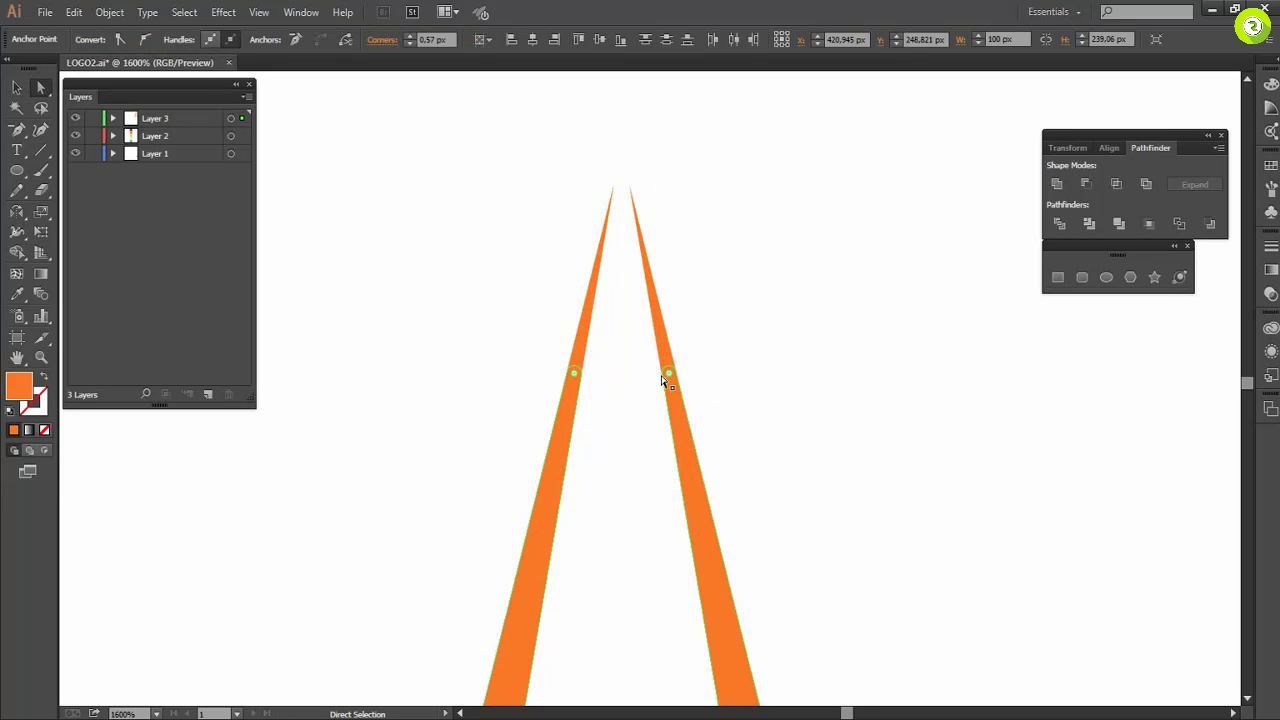
scroll(761, 359, down, 7)
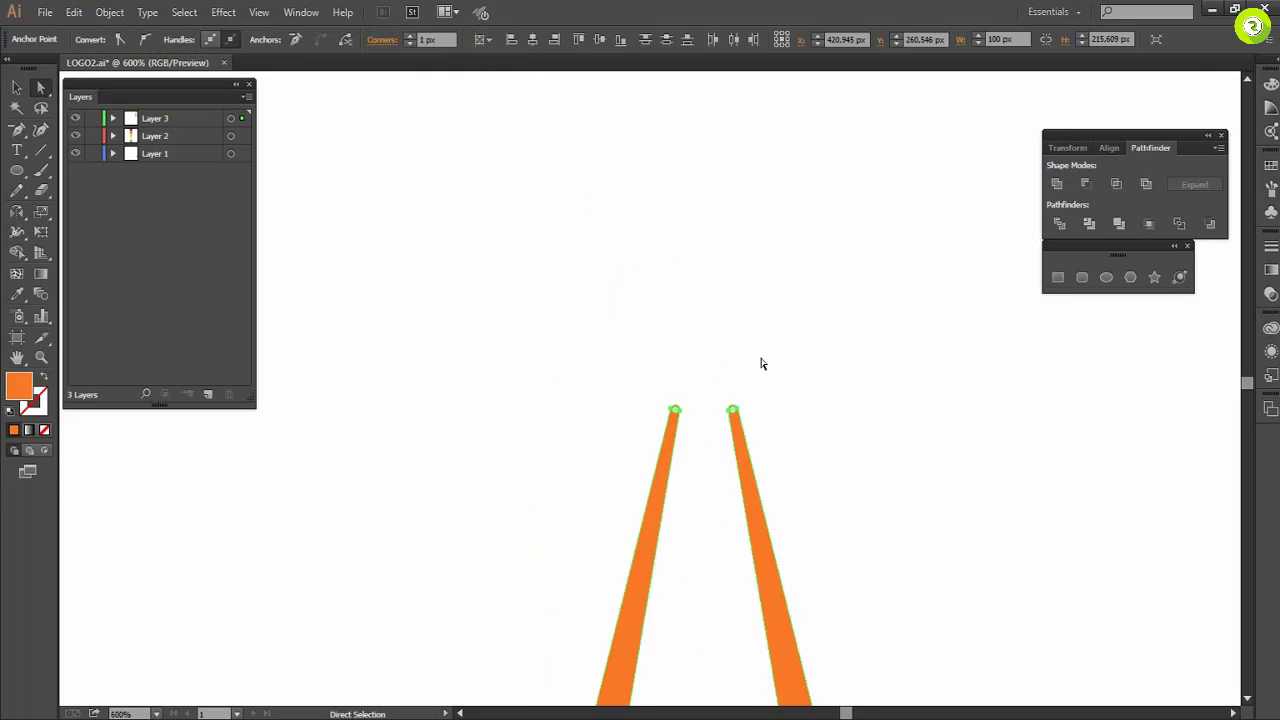
click(843, 363)
scroll(771, 510, up, 3)
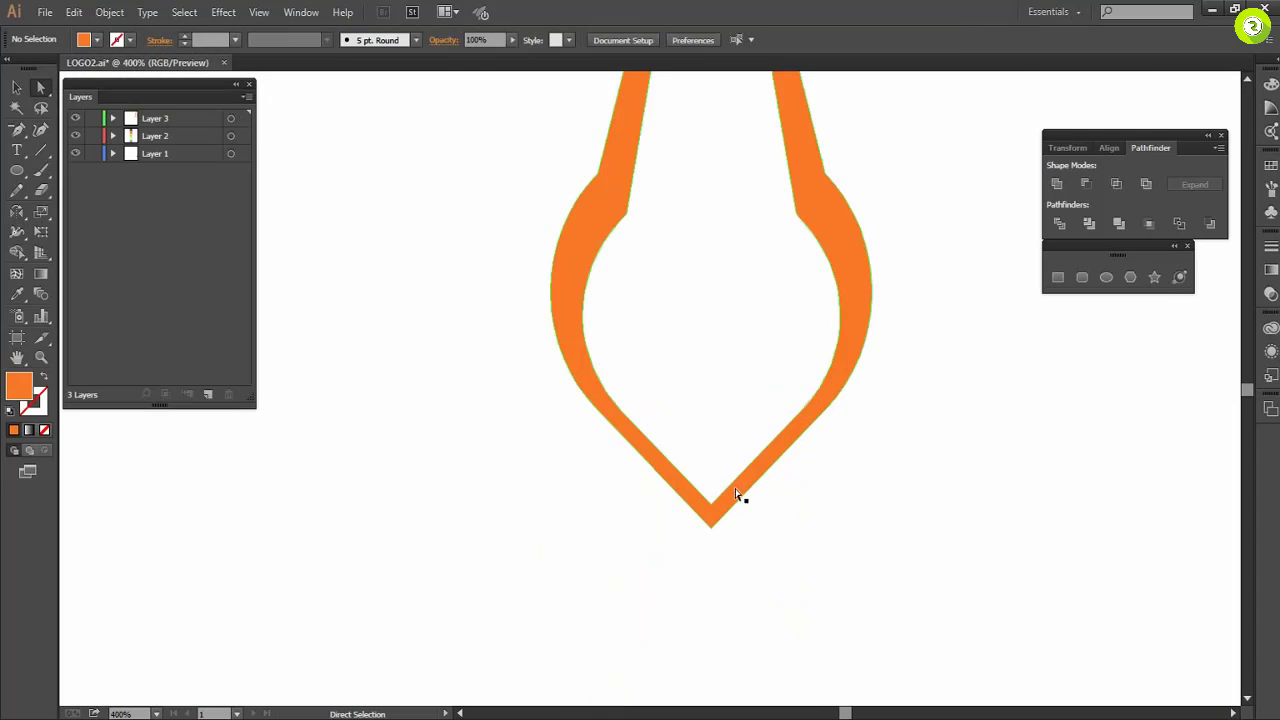
scroll(671, 492, down, 3)
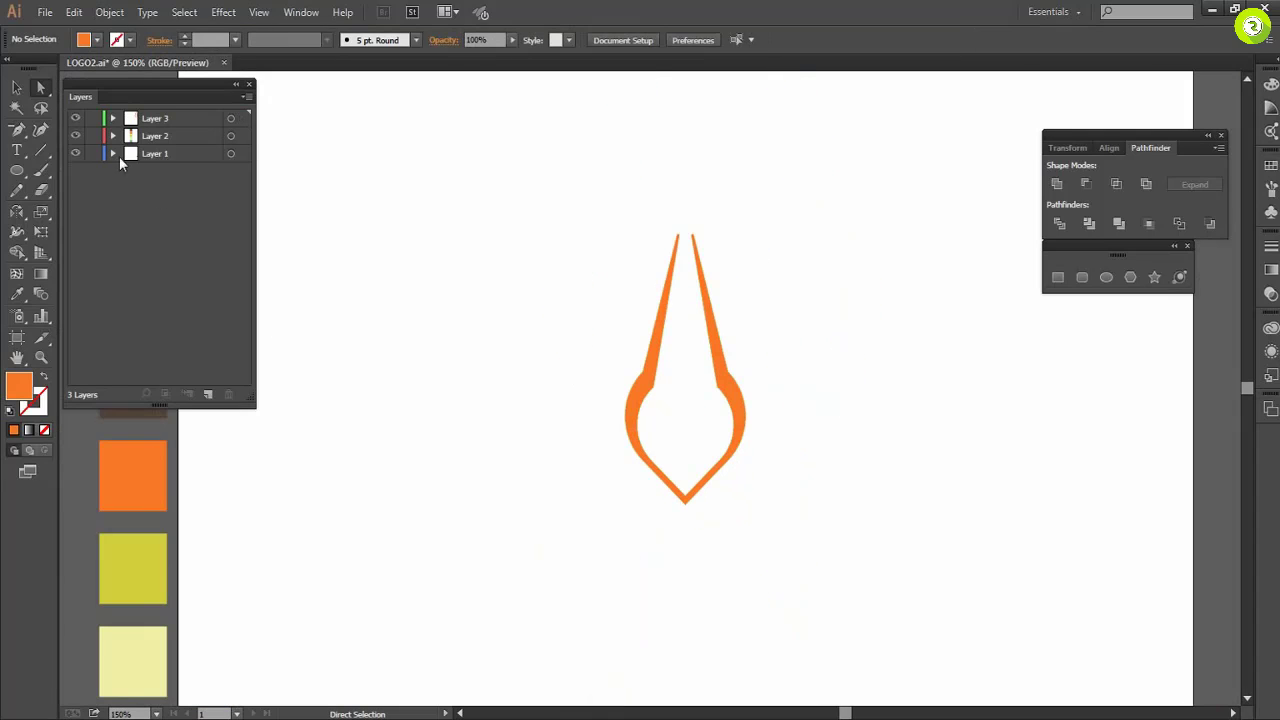
Create a copy of the orange outline reflected across the horizontal axis.
click(18, 92)
drag(551, 213, 786, 516)
double_click(17, 213)
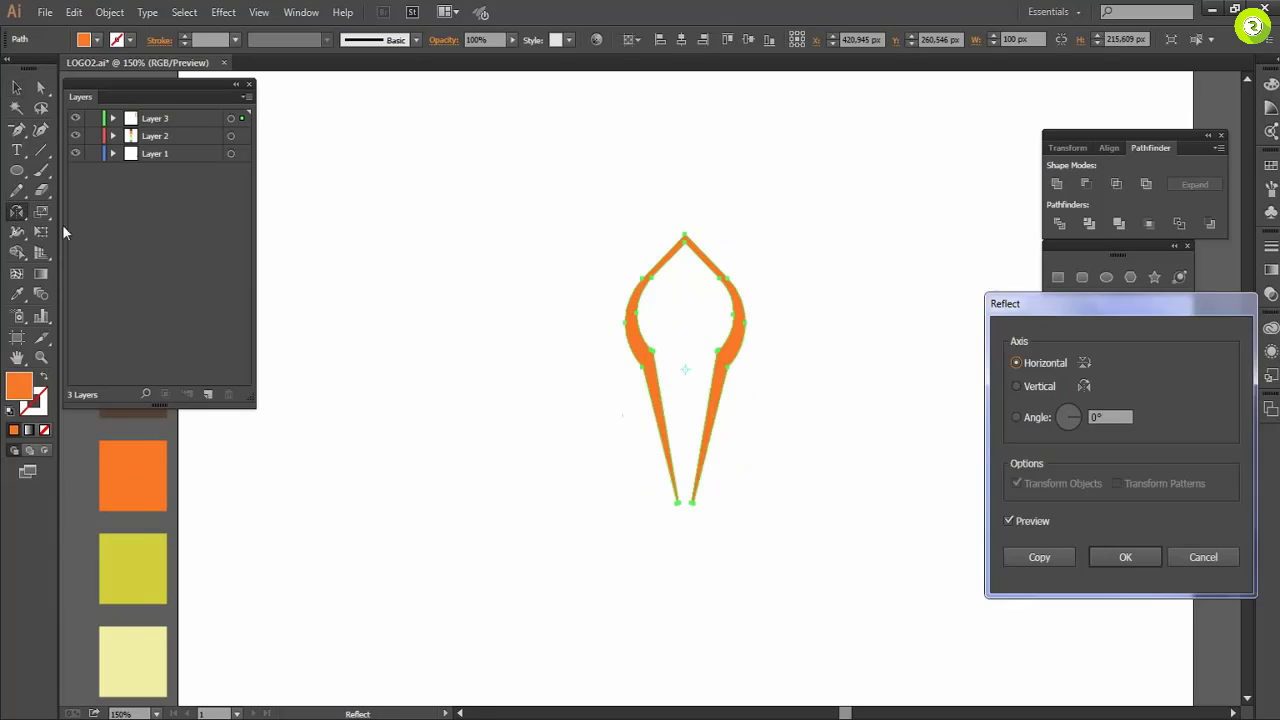
click(1046, 554)
key(v)
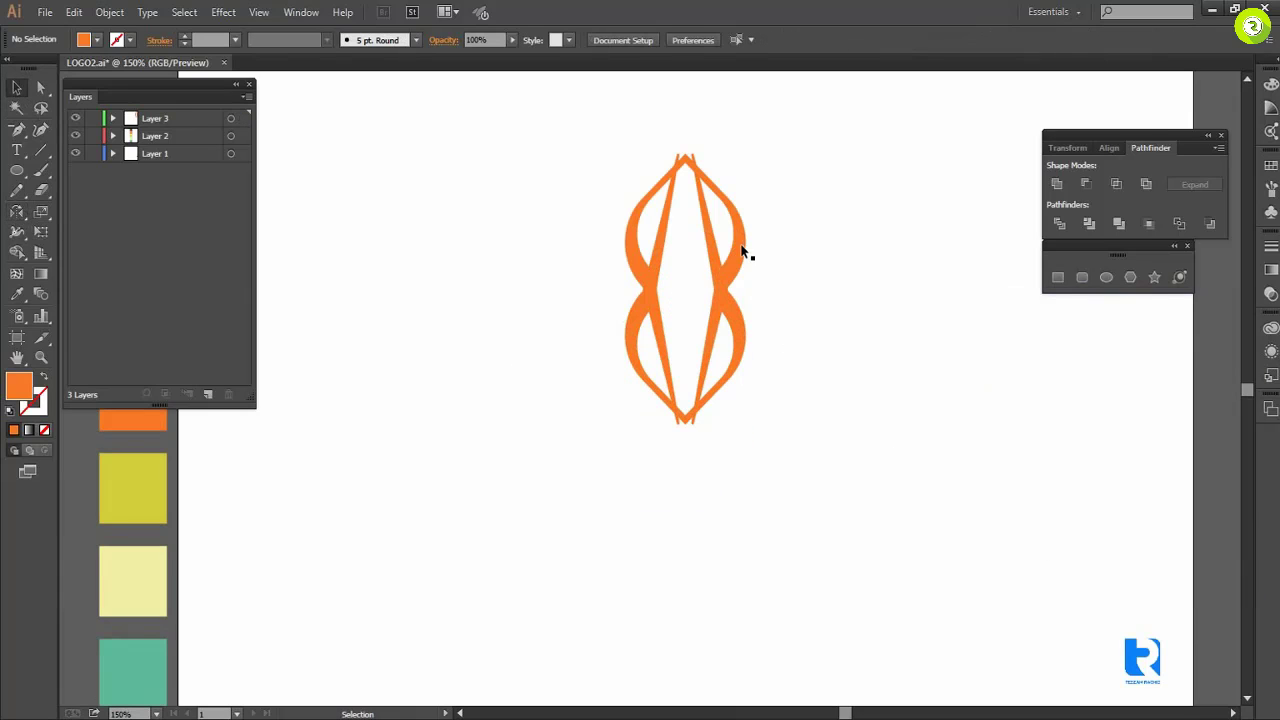
Move the reflected outline down until the inner points overlap as a diamond, and rotate both outlines together by 45 degrees.
drag(746, 274, 810, 397)
click(810, 400)
drag(549, 220, 841, 460)
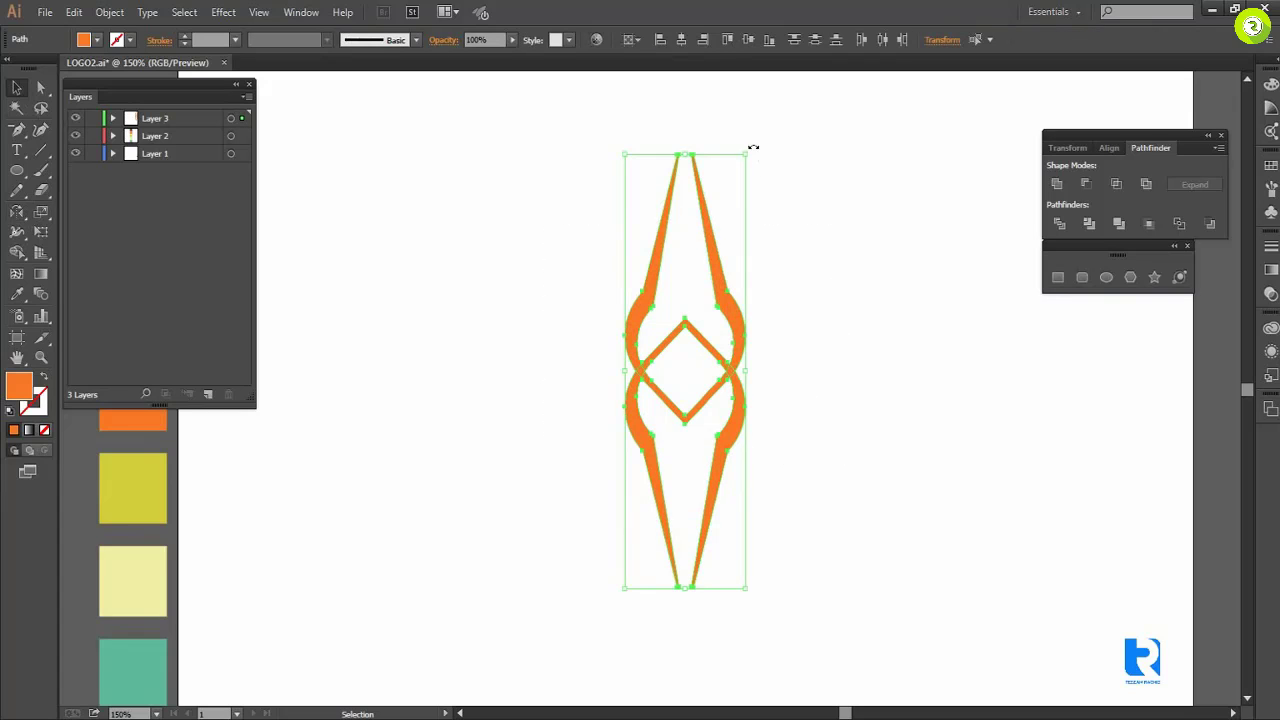
drag(753, 147, 887, 253)
Create a reflected copy of the rotated outlines so the two pairs cross as a four-cornered star.
double_click(17, 213)
click(1126, 557)
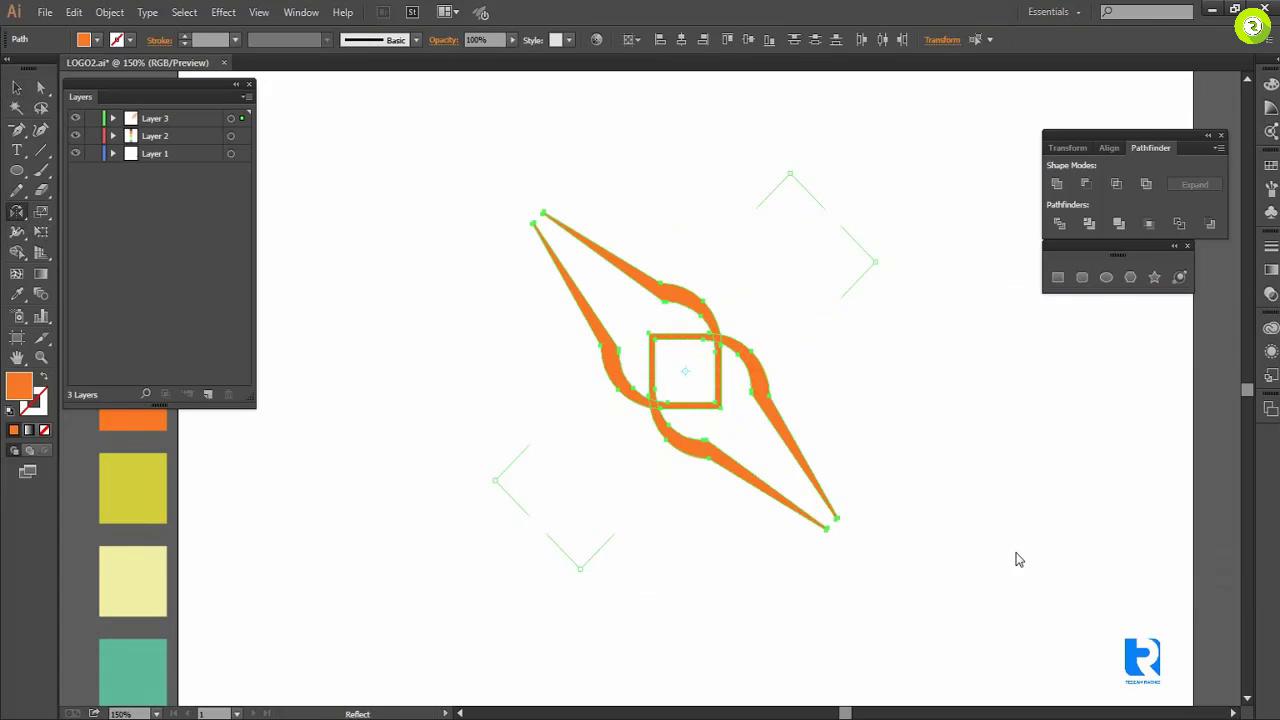
click(17, 88)
click(492, 209)
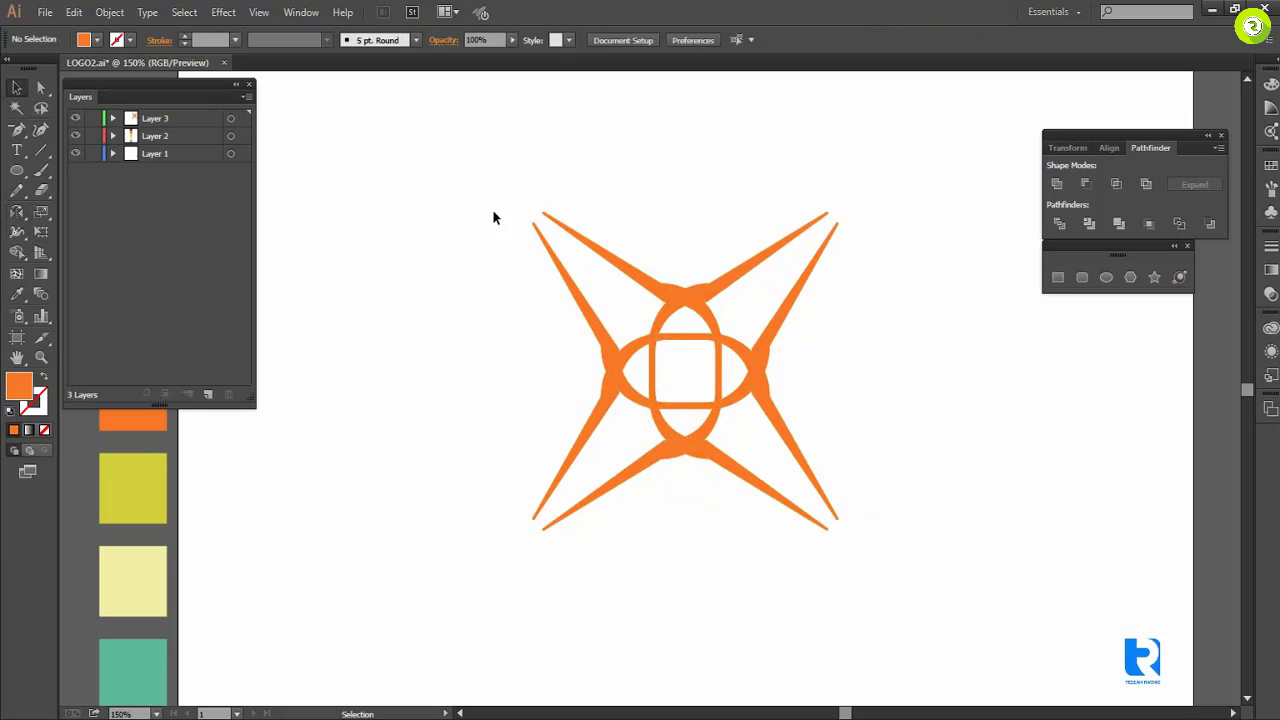
Divide all the overlapping star outlines with Pathfinder and ungroup the resulting pieces.
drag(463, 180, 879, 551)
click(1060, 226)
right_click(794, 287)
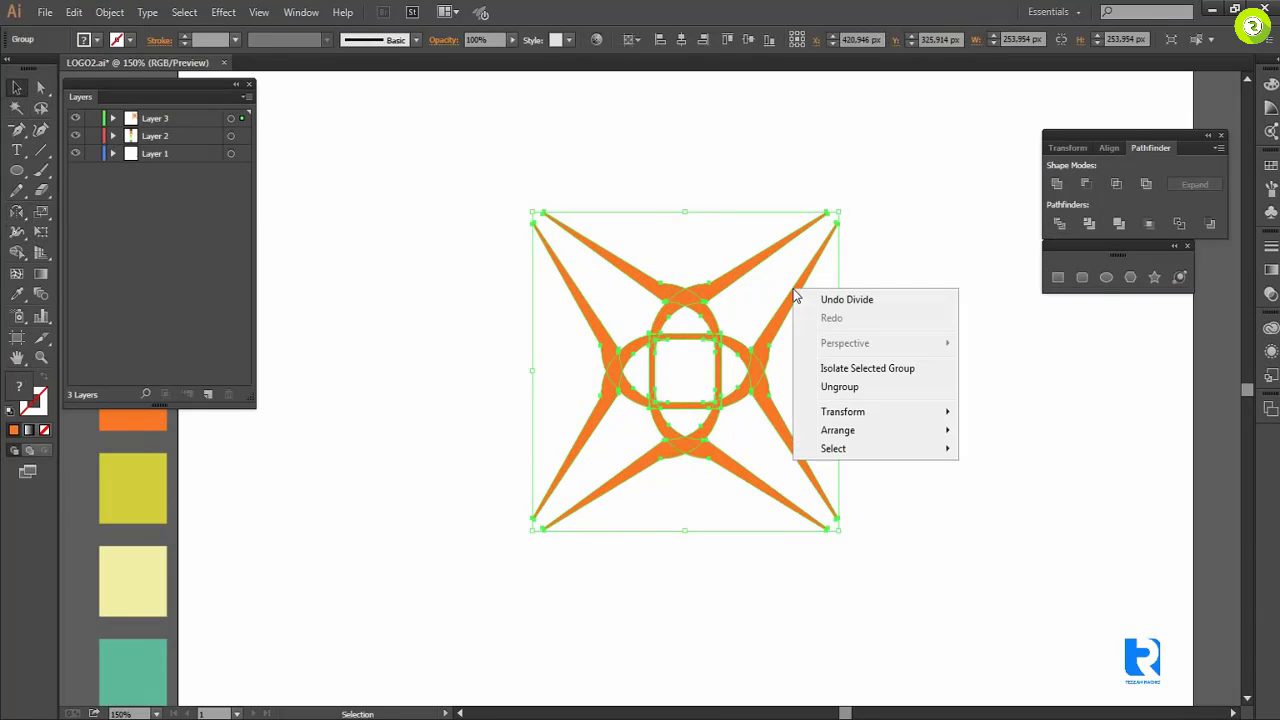
click(840, 386)
click(898, 410)
Fill the outer arm piece at the star's upper right with the dark brown palette colour using the Eyedropper.
scroll(741, 376, up, 1)
scroll(741, 376, down, 3)
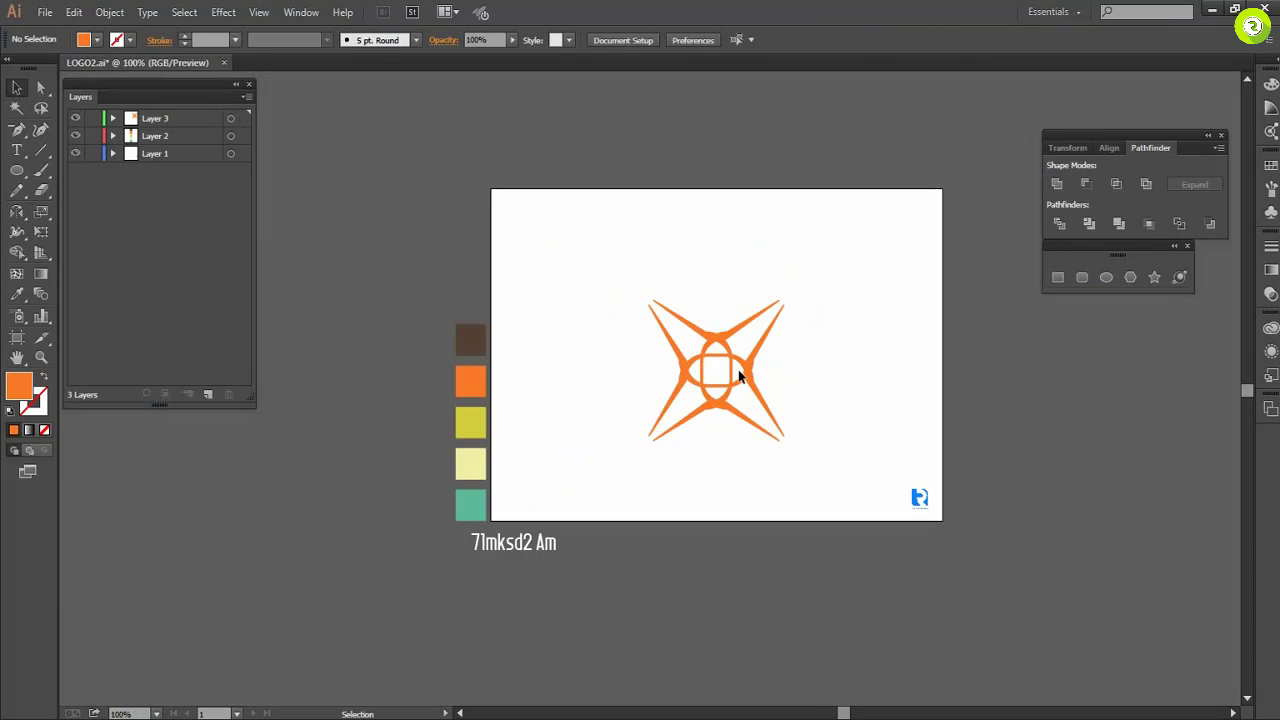
key(ctrl+plus)
click(766, 337)
key(i)
click(336, 322)
Fill the curved segment right of the square and the crossing piece at its lower-right corner with the dark brown.
scroll(738, 383, up, 4)
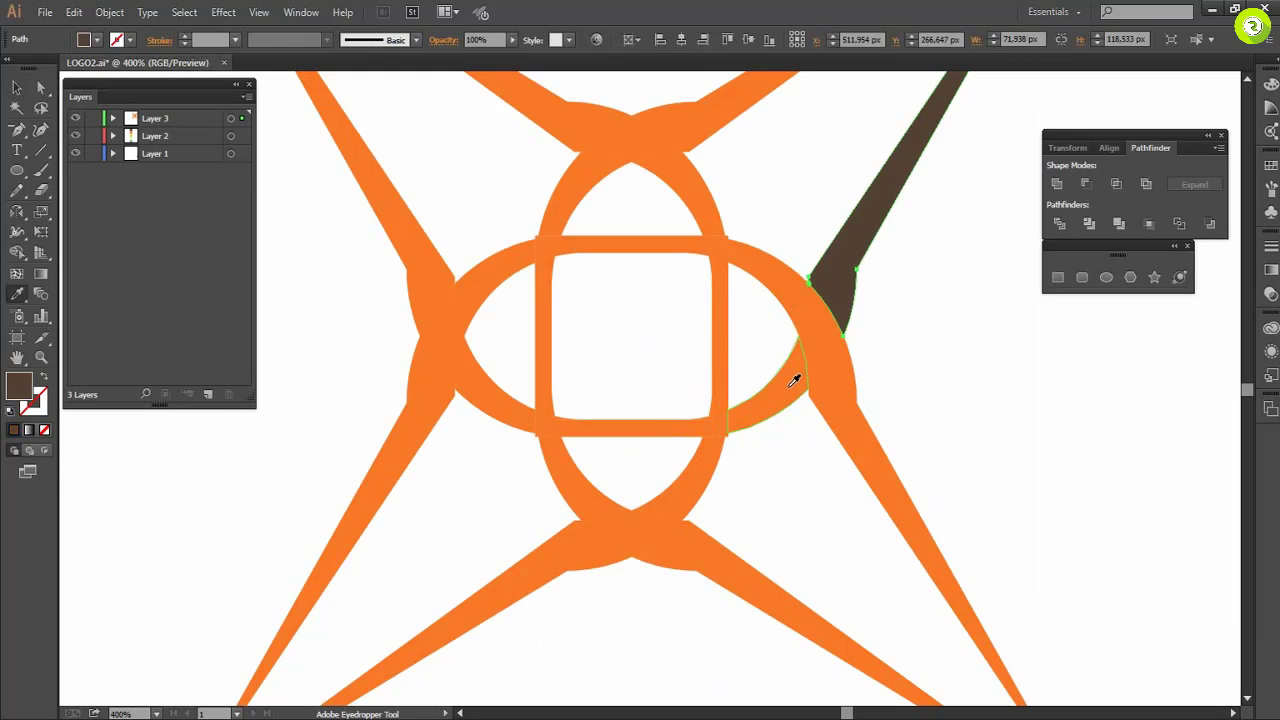
ctrl+click(796, 380)
click(840, 306)
ctrl+click(720, 427)
click(770, 405)
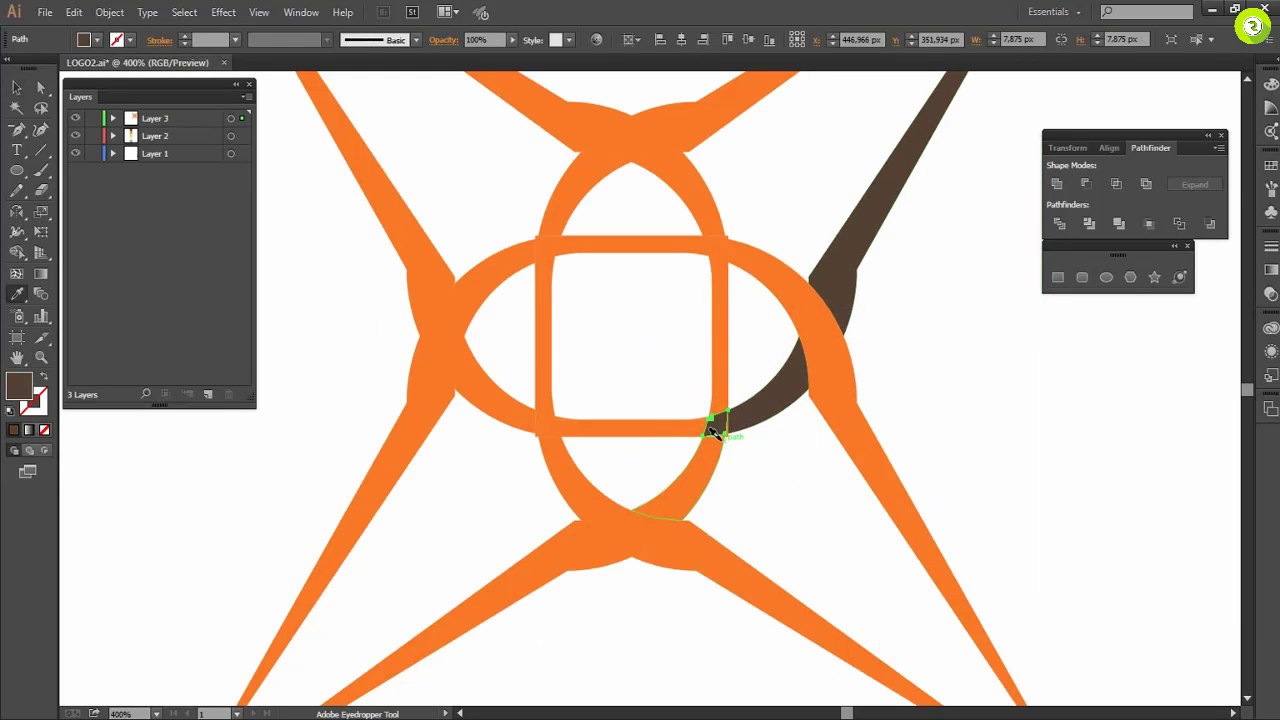
Delete the tiny outer sliver at the square's lower-right corner and fill the remaining slivers in that crossing dark brown.
scroll(727, 440, up, 5)
ctrl+click(727, 406)
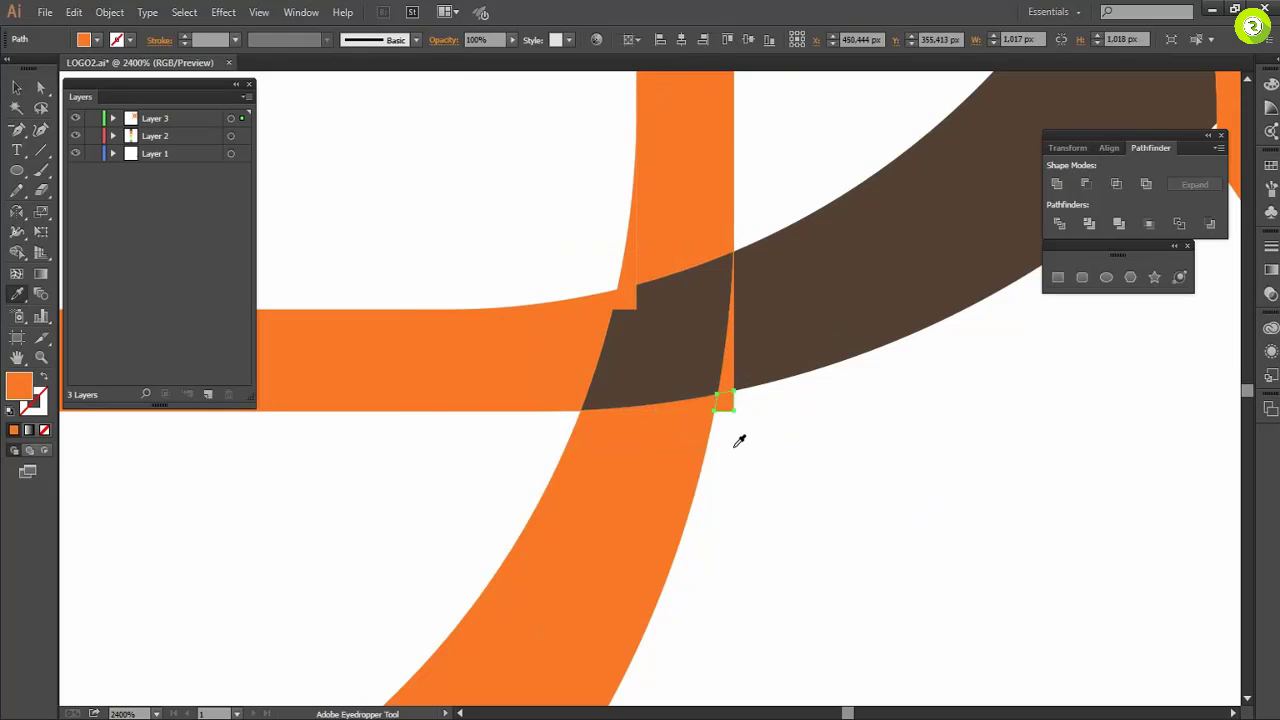
key(Delete)
ctrl+click(730, 381)
click(760, 346)
ctrl+click(630, 308)
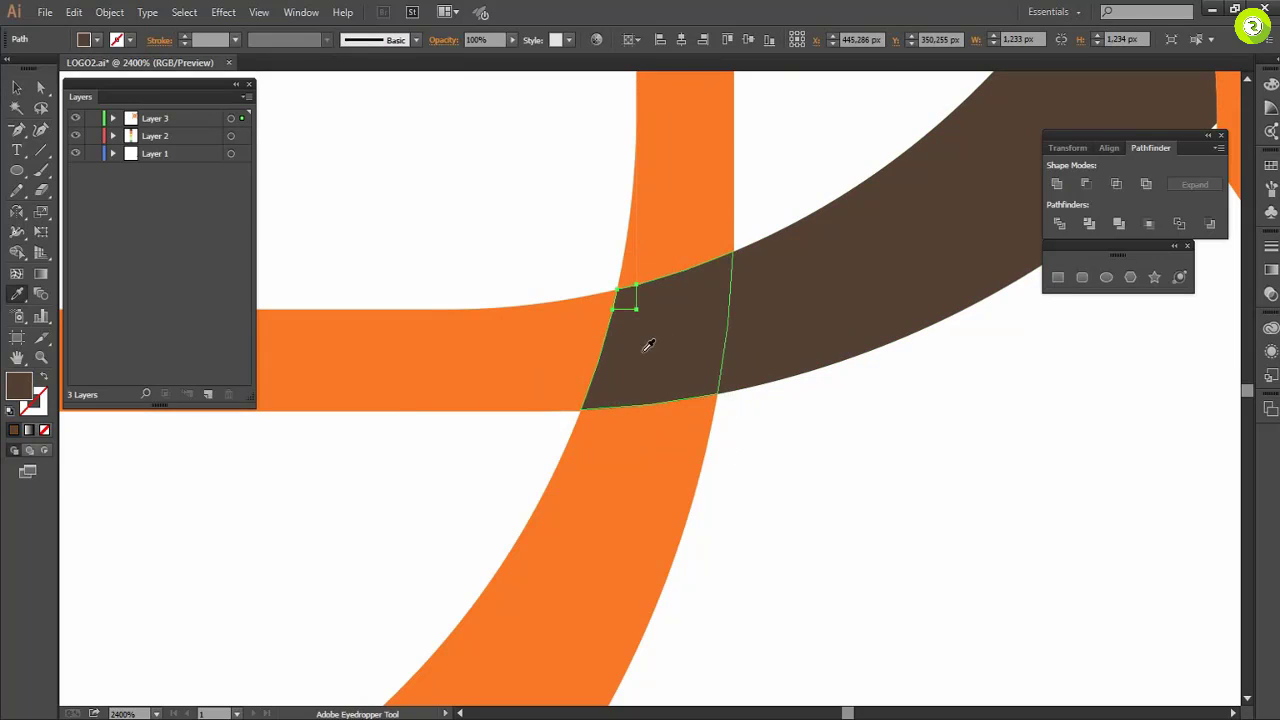
Fill the square's bottom bar and the thin sliver above its right end with the dark brown.
ctrl+click(531, 357)
click(657, 357)
click(797, 446)
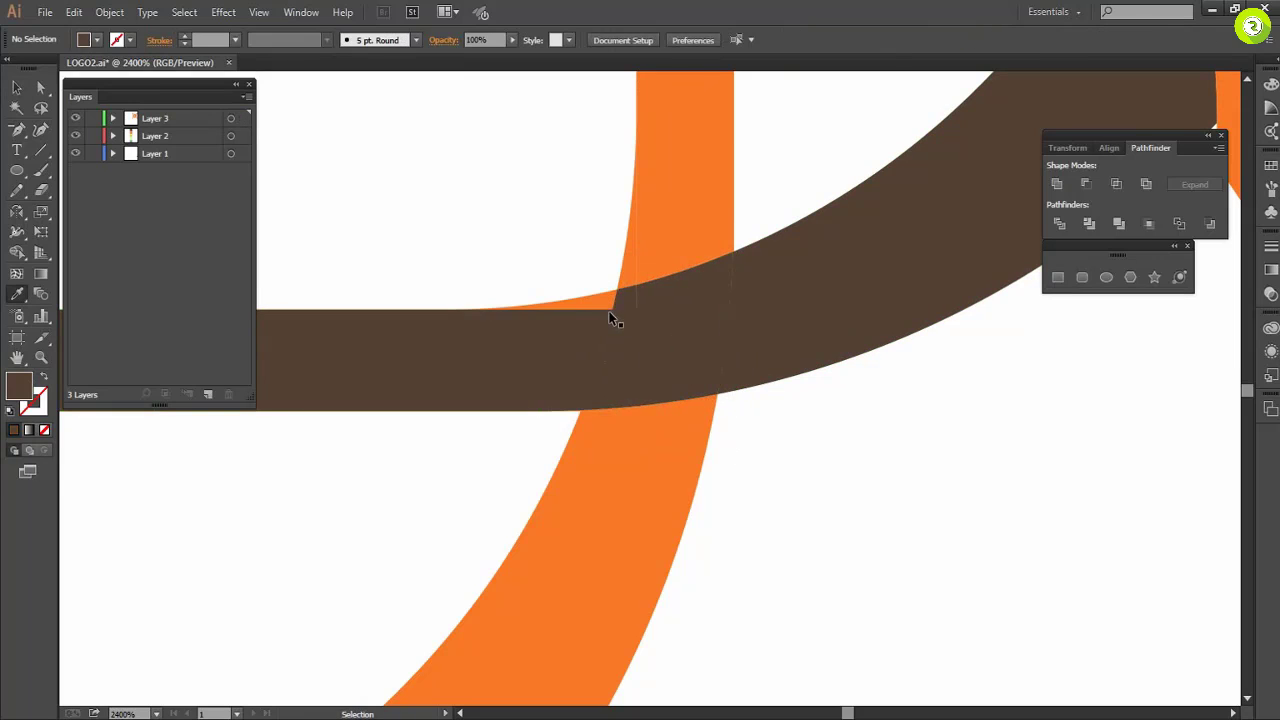
key(i)
scroll(822, 433, down, 3)
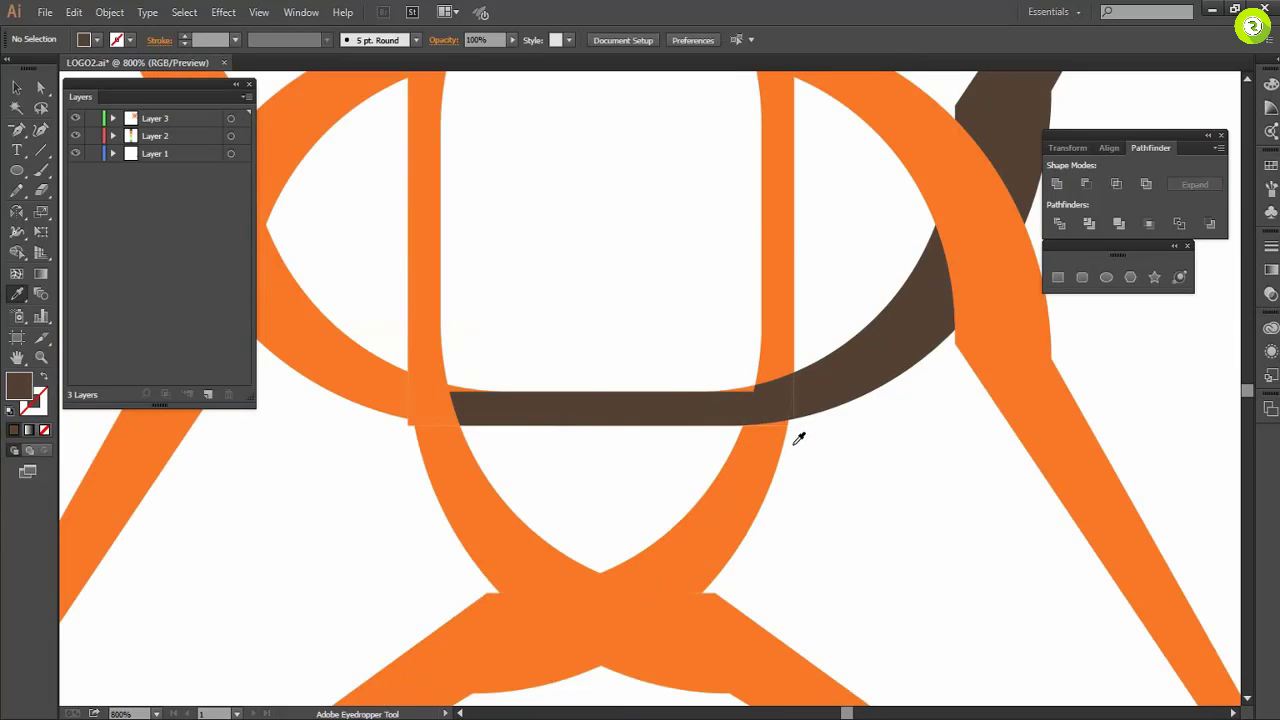
scroll(777, 400, up, 3)
ctrl+click(660, 277)
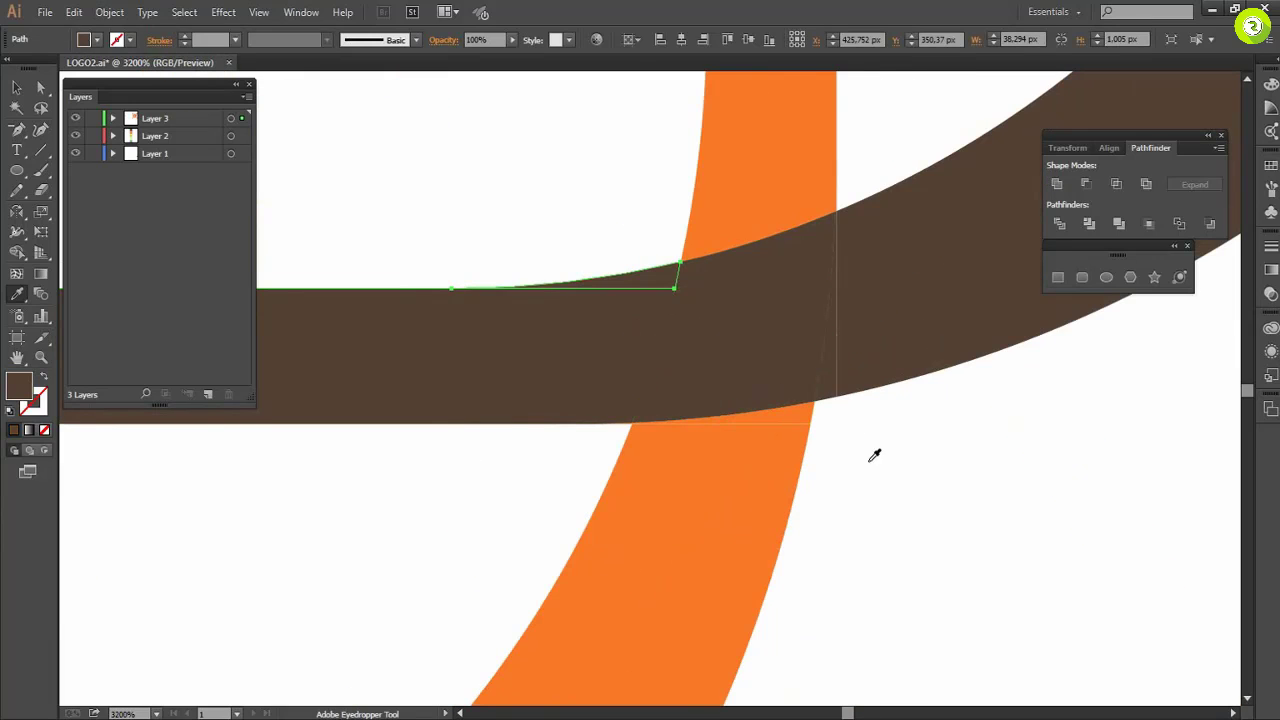
key(Delete)
scroll(910, 486, down, 2)
Fill the sliver above the bottom bar's left end dark brown and delete the small outer piece at the lower-left corner.
scroll(909, 486, down, 2)
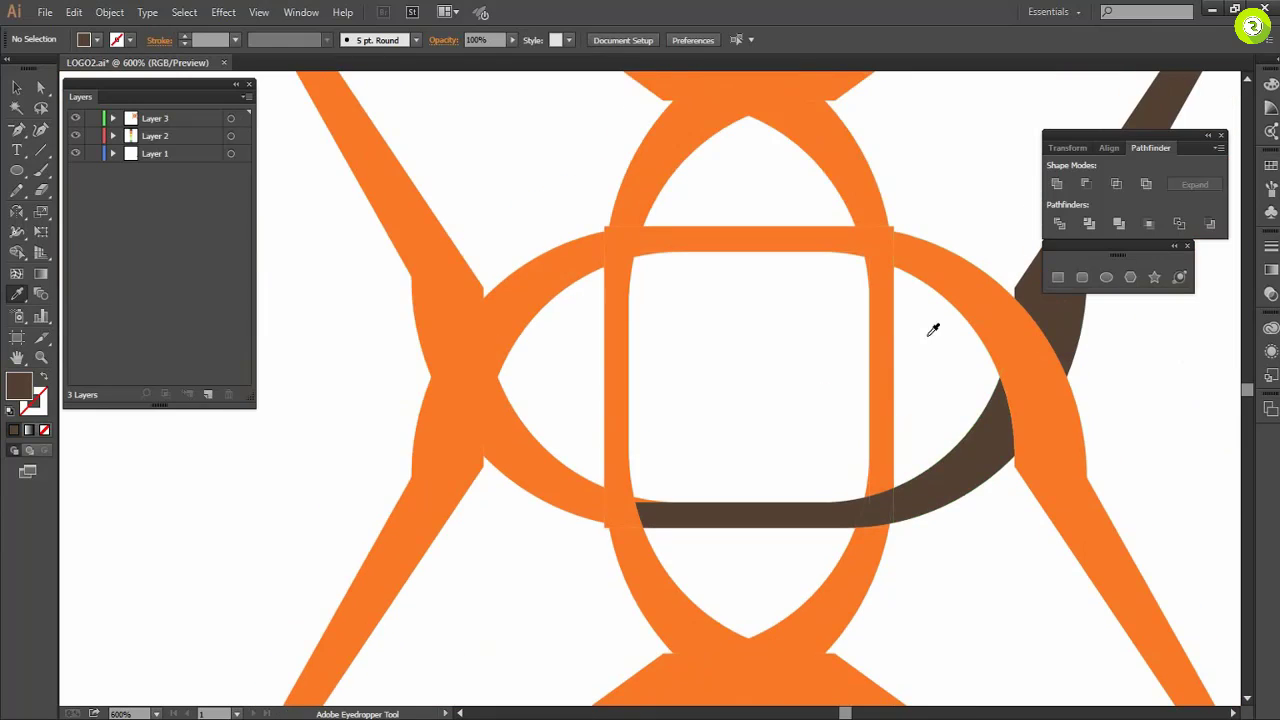
scroll(660, 503, up, 3)
ctrl+click(549, 372)
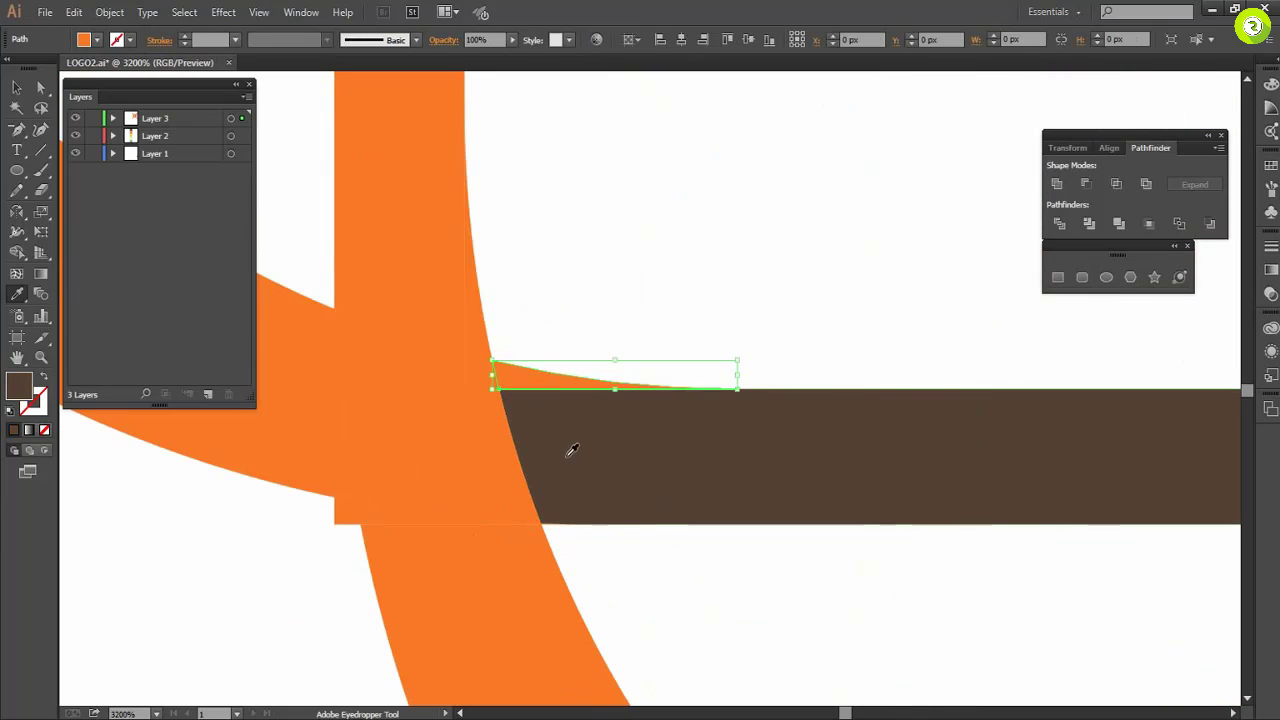
ctrl+click(347, 513)
key(Delete)
Fill the narrow sliver at the square's lower-left crossing and the adjoining left curved segment with the dark brown.
ctrl+click(349, 456)
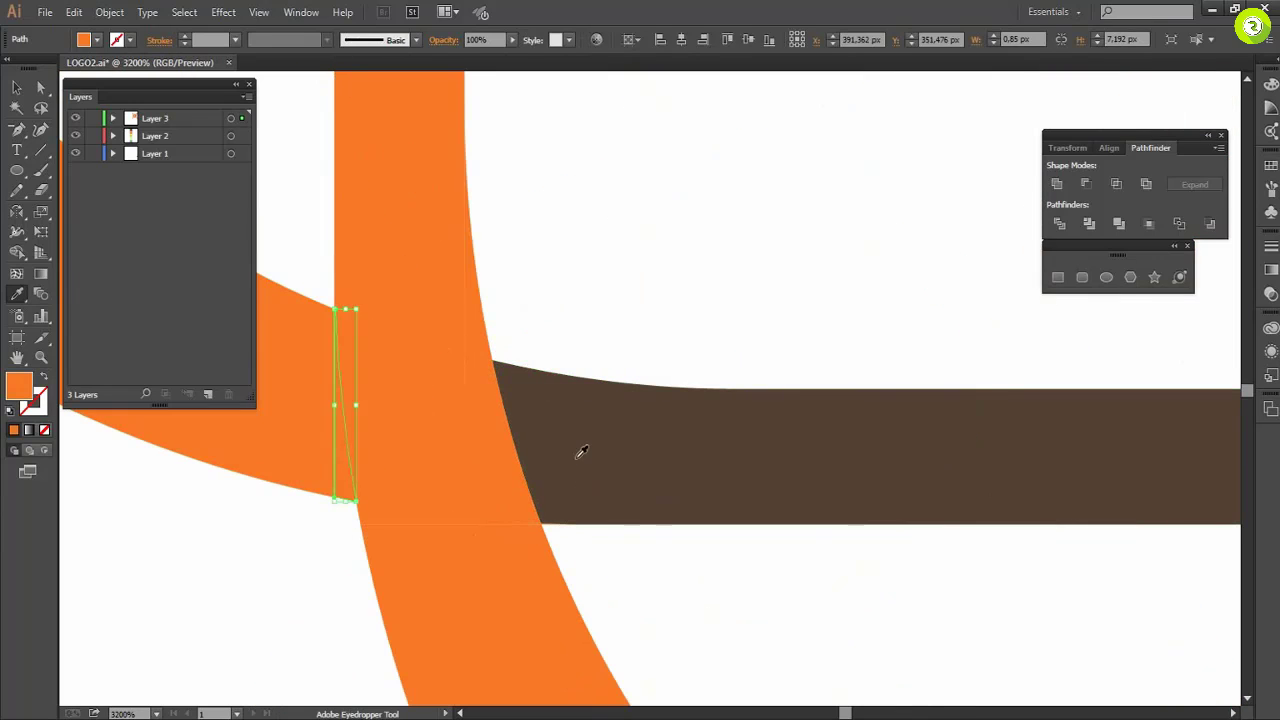
click(579, 455)
ctrl+click(291, 436)
click(533, 528)
scroll(540, 530, down, 7)
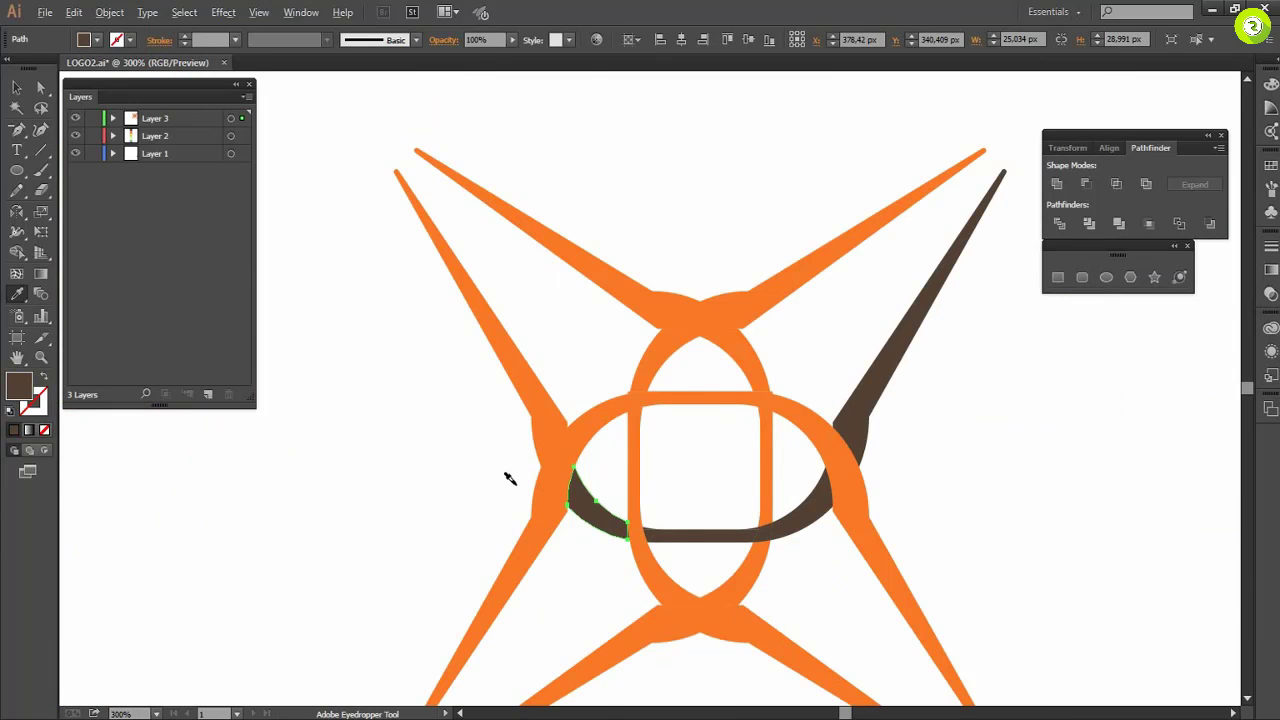
Fill the overlap piece on the star's left side and the connected upper-left arm with the dark brown.
scroll(521, 487, up, 3)
ctrl+click(632, 463)
click(656, 476)
ctrl+click(597, 364)
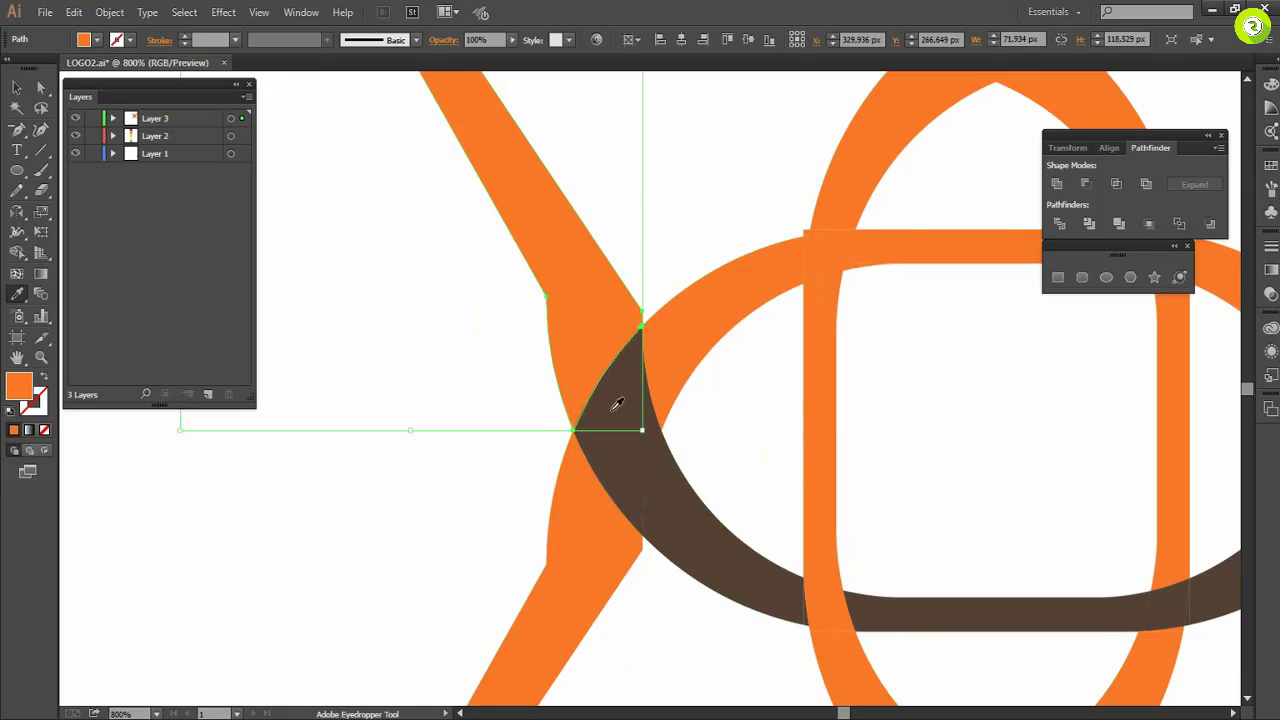
click(617, 403)
scroll(617, 403, down, 6)
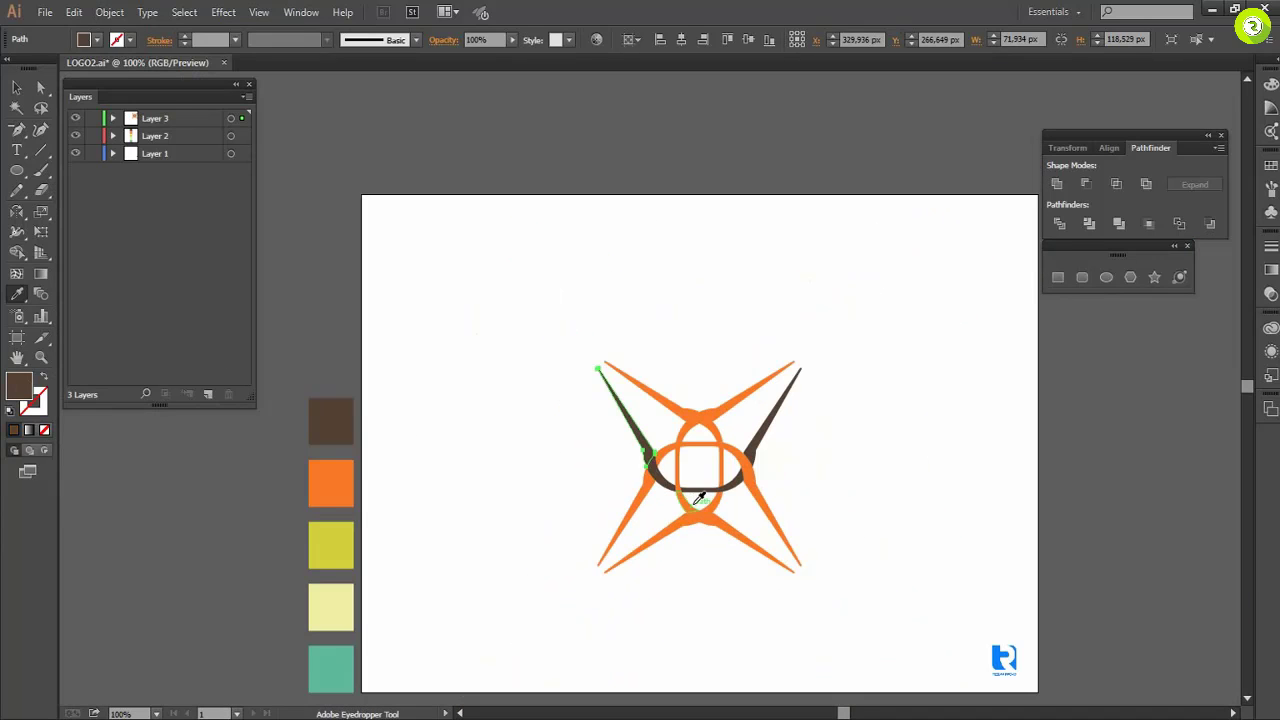
Fill the lower of the two lower-left arms with the yellow-green palette colour using the Eyedropper.
key(ctrl)
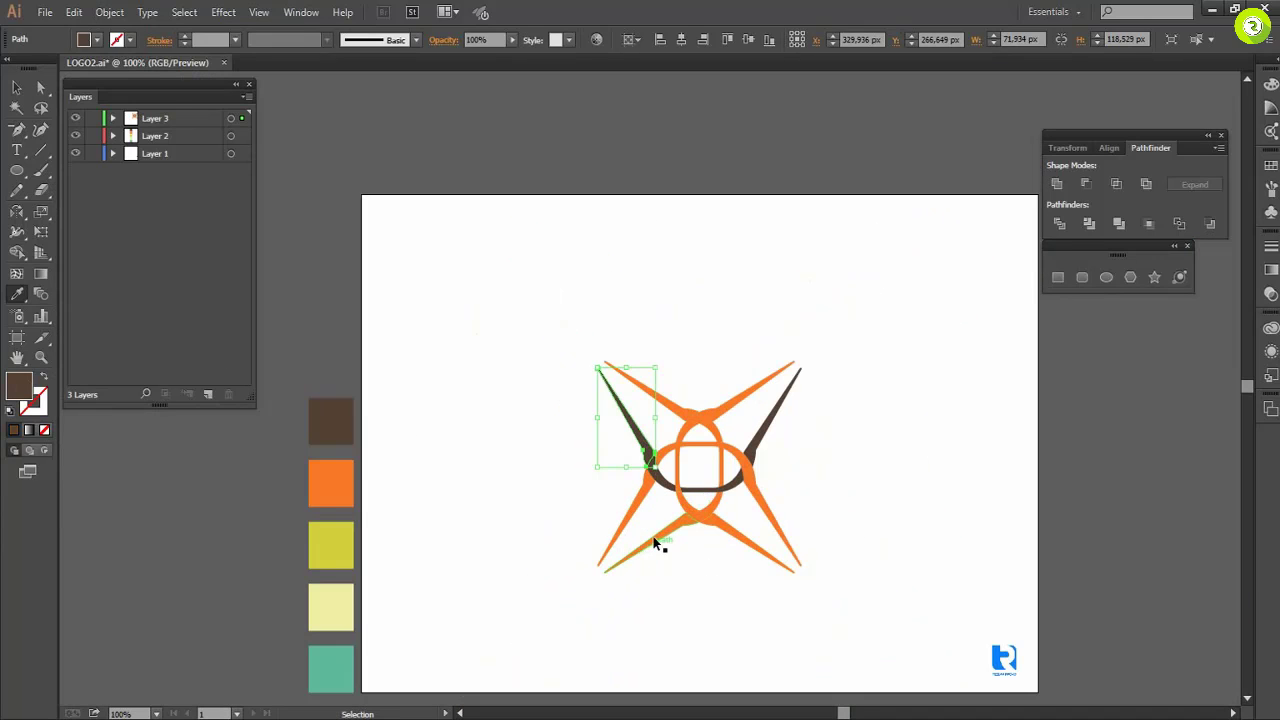
ctrl+click(655, 541)
click(330, 545)
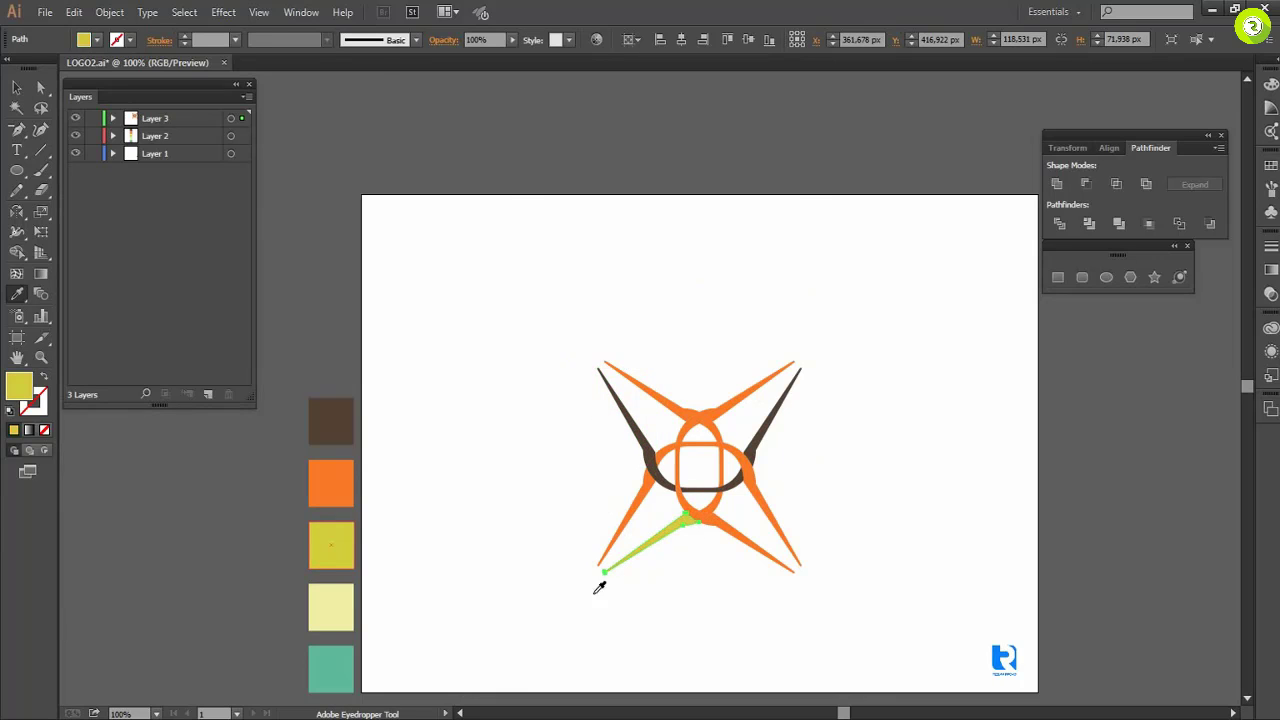
Fill the bottom overlap piece and the curved segment rising from it to the lower-right corner with the yellow-green.
scroll(738, 578, up, 3)
scroll(739, 518, up, 1)
scroll(591, 420, up, 2)
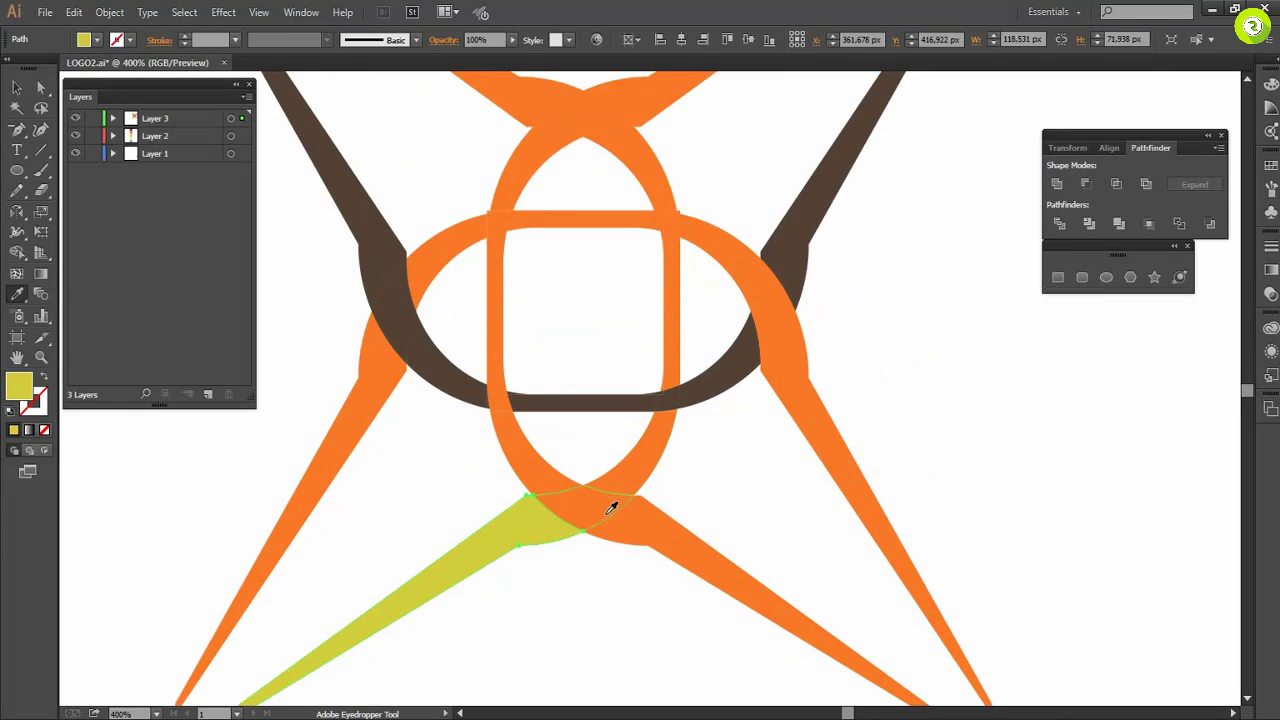
ctrl+click(583, 512)
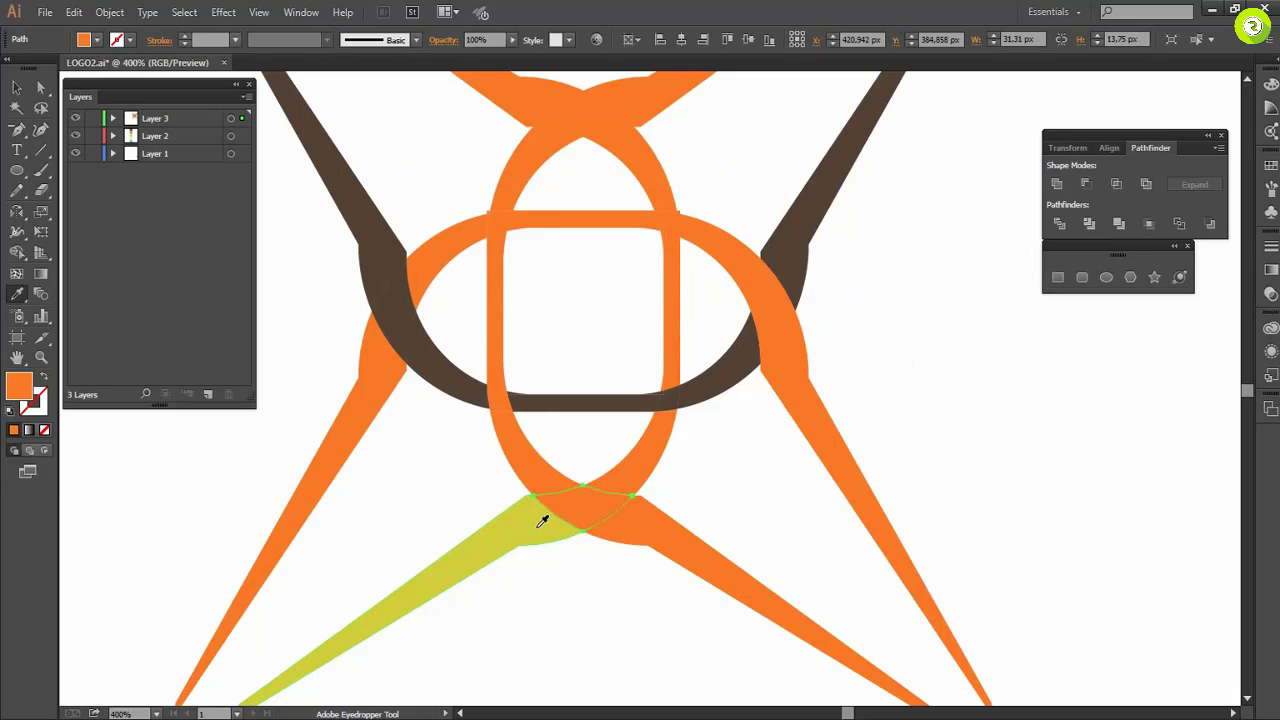
click(542, 521)
ctrl+click(640, 475)
click(600, 503)
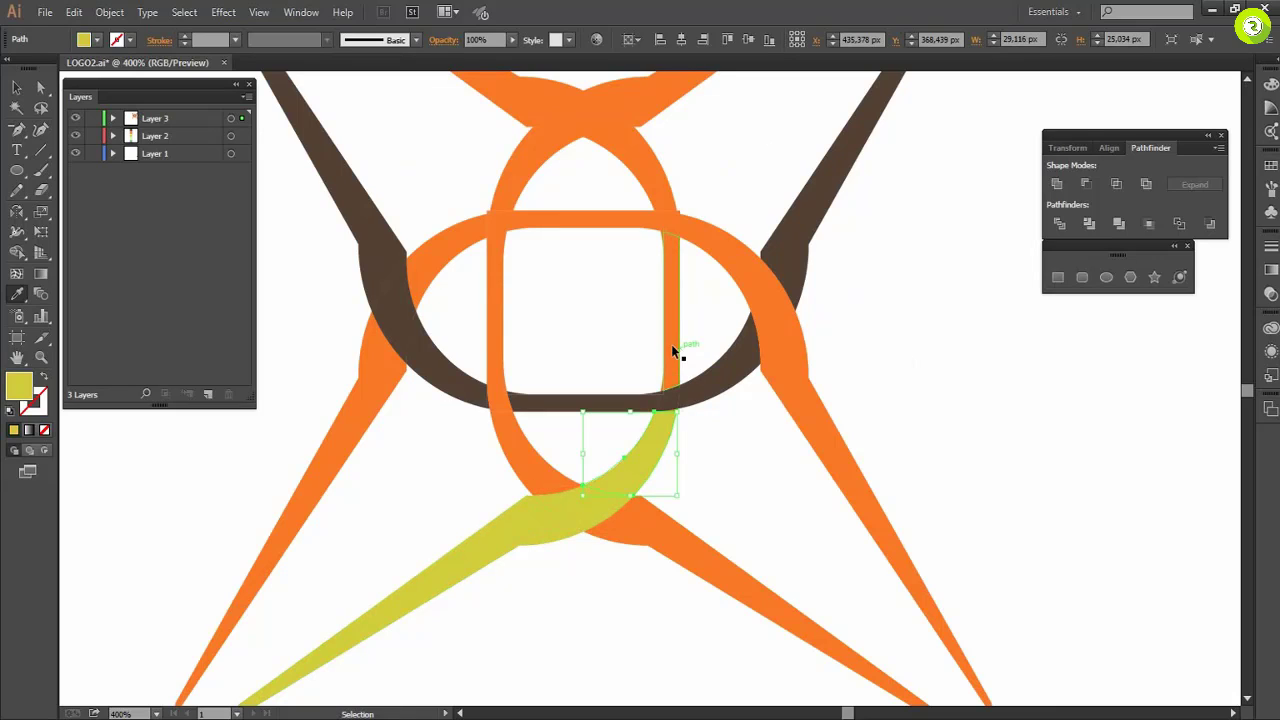
Fill the square's right vertical bar and the orange sliver just below the brown band with the yellow-green.
click(667, 416)
scroll(688, 432, up, 3)
ctrl+click(682, 480)
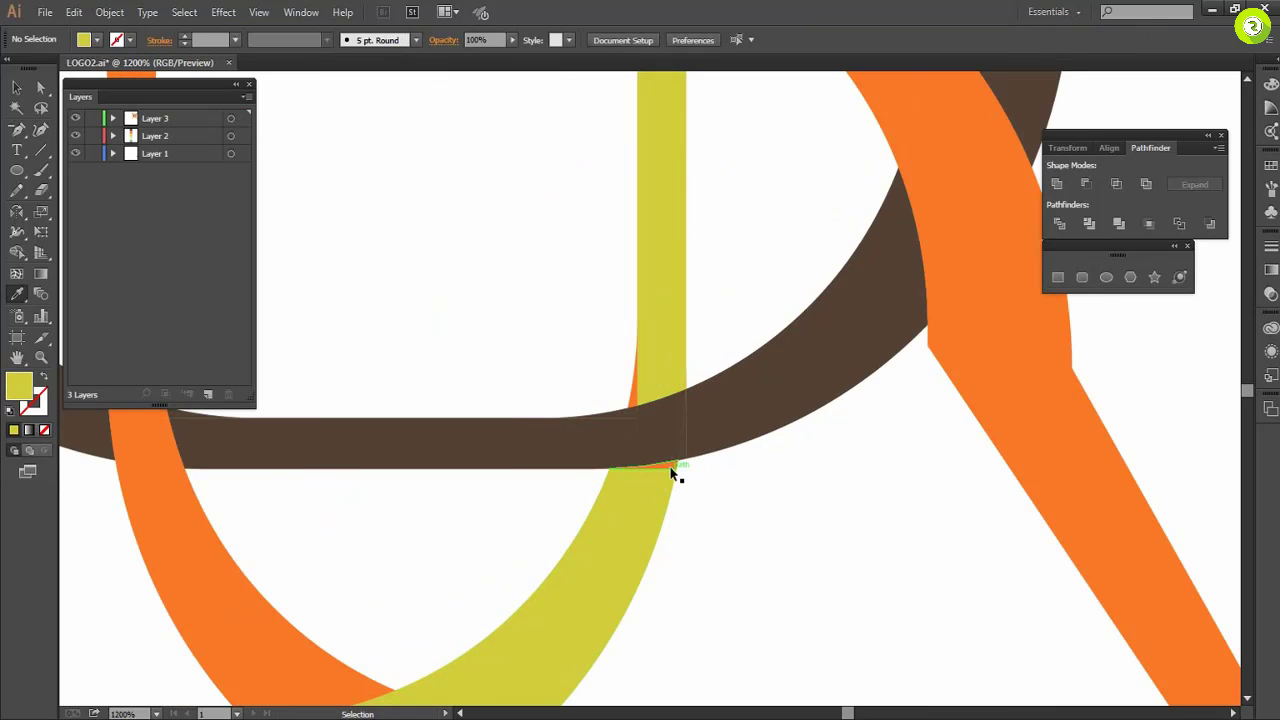
ctrl+click(673, 470)
Fill the thin inner slivers at the lower and upper ends of the right vertical bar with the yellow-green.
ctrl+click(634, 393)
click(679, 390)
scroll(692, 428, up, 5)
ctrl+click(637, 265)
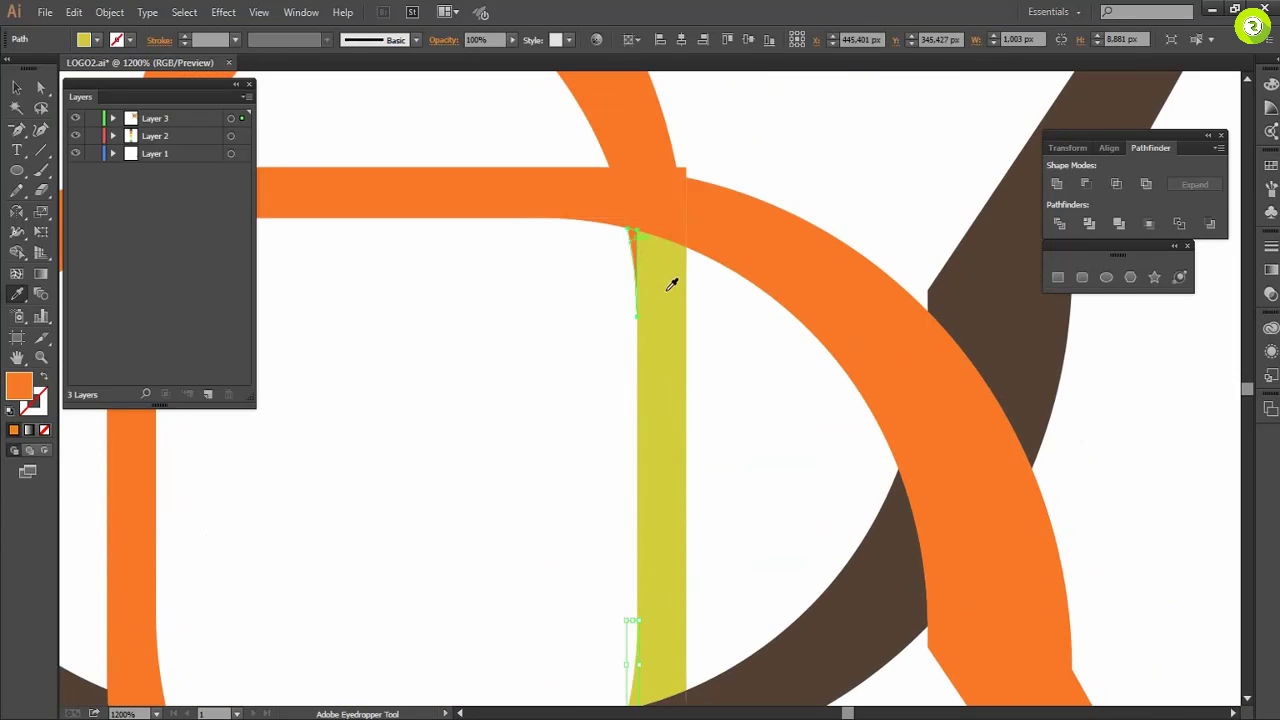
click(667, 290)
scroll(687, 364, down, 3)
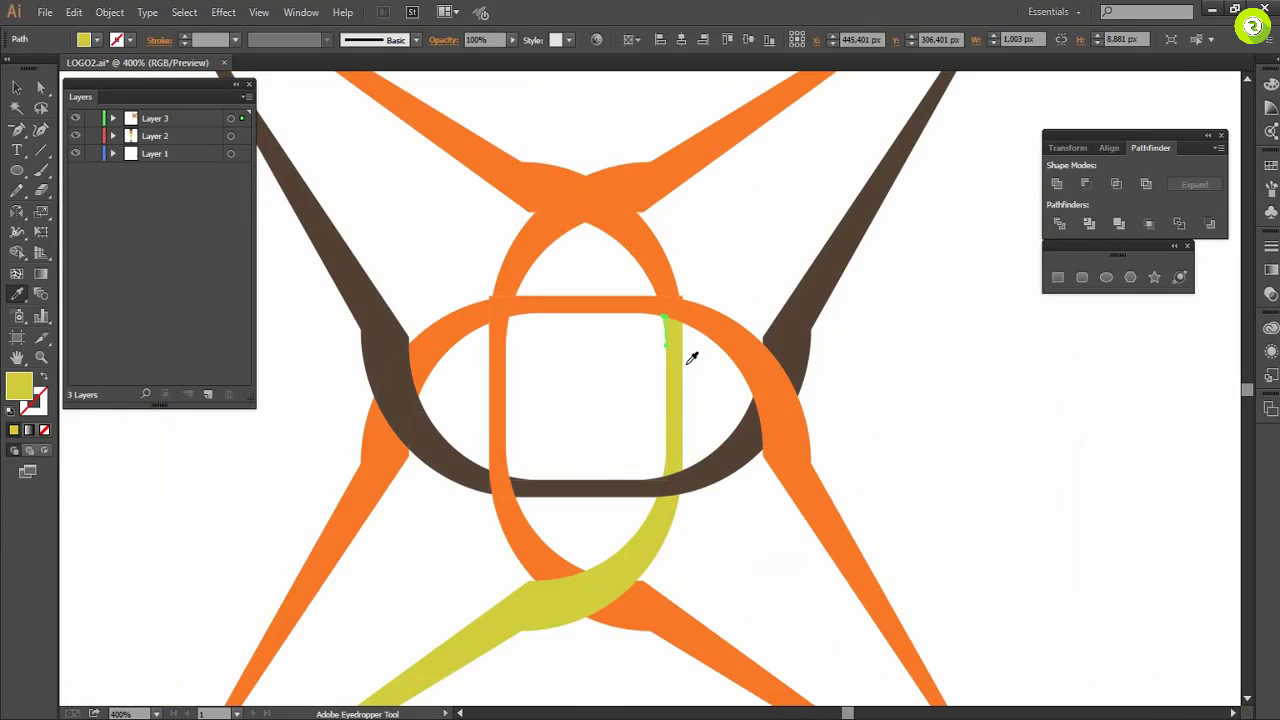
Fill the square's upper-right crossing and its small inner piece yellow-green, and delete the outer corner sliver.
scroll(688, 311, up, 3)
ctrl+click(666, 304)
click(676, 318)
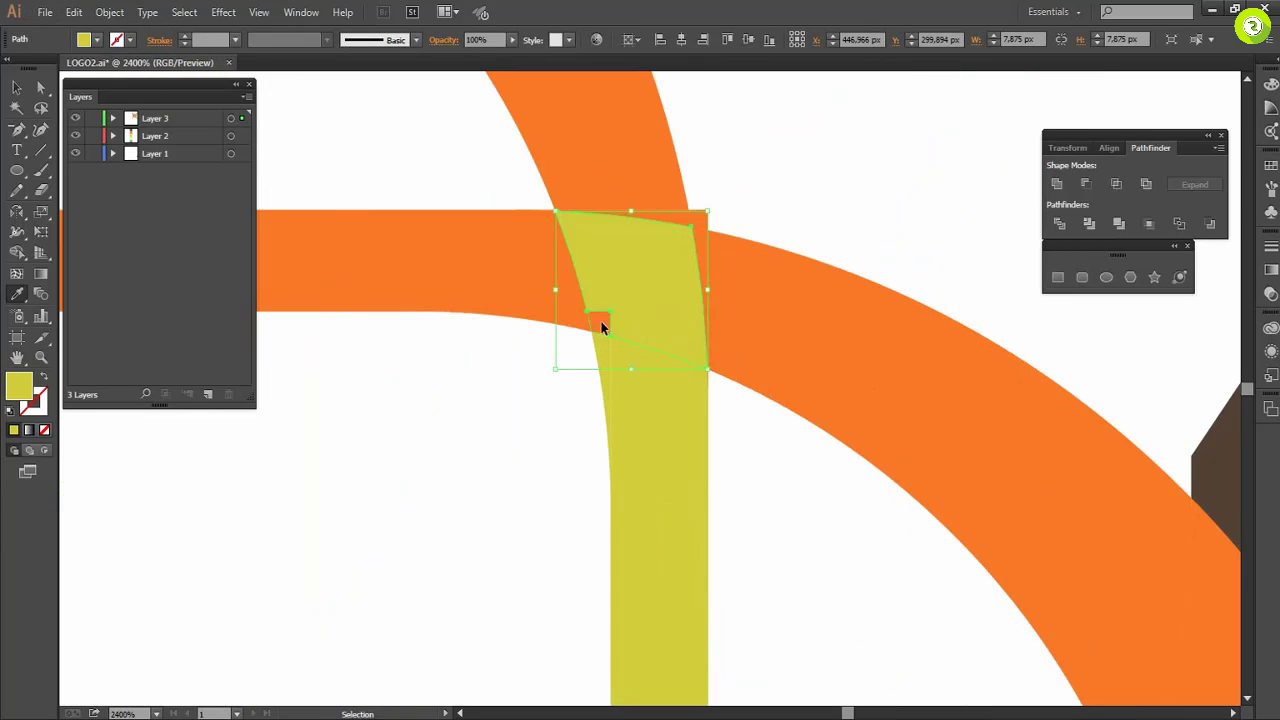
ctrl+click(601, 322)
click(642, 298)
ctrl+click(704, 219)
key(Delete)
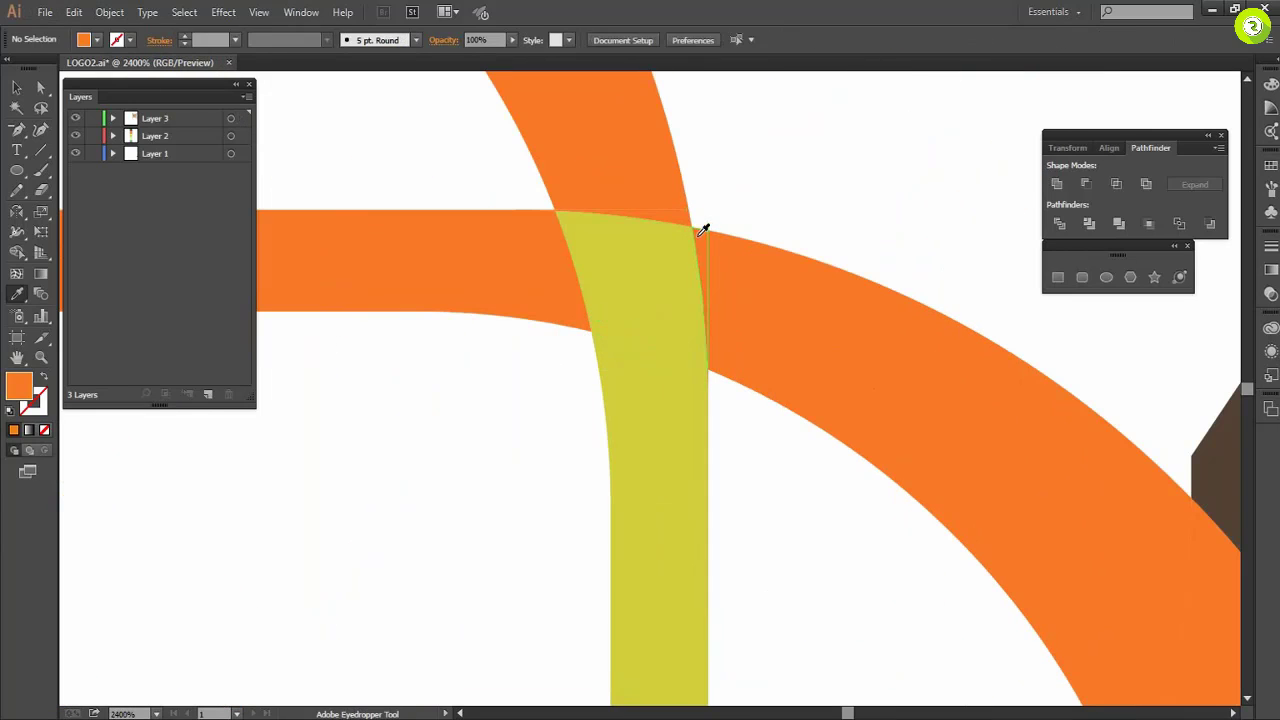
Fill the curved segment above the square's upper-right corner and the thin sliver joining it with the yellow-green.
ctrl+click(653, 191)
click(662, 246)
ctrl+click(683, 219)
click(656, 273)
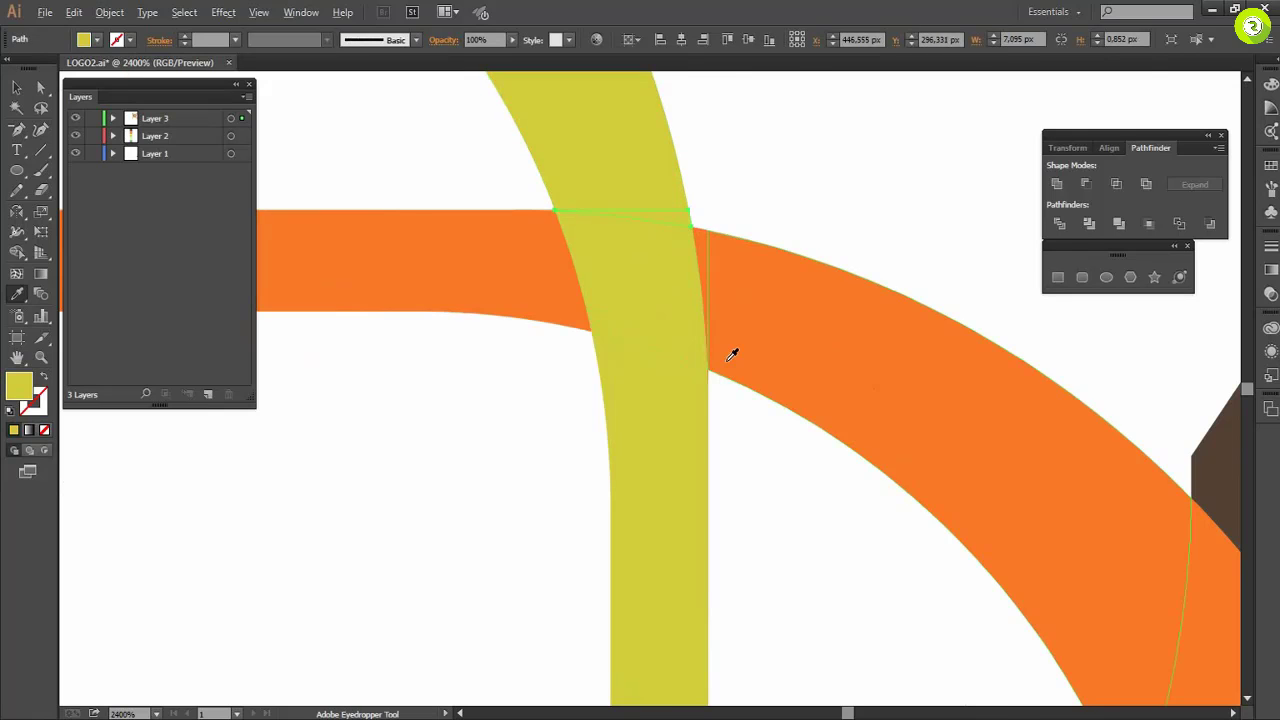
Fill the remaining orange upper-left arm with the yellow-green, leaving the orange band crossing over it.
scroll(731, 358, down, 4)
scroll(734, 358, down, 1)
scroll(620, 318, up, 2)
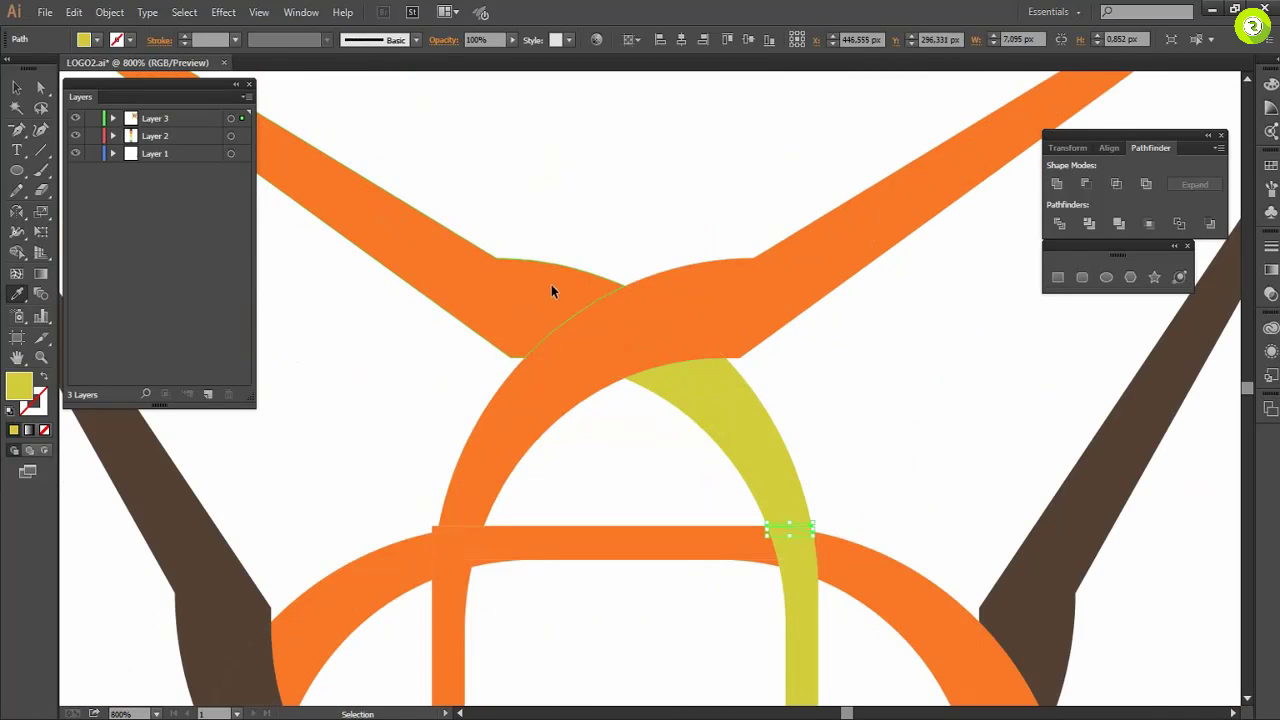
click(660, 381)
scroll(371, 400, up, 2)
key(ctrl+shift+a)
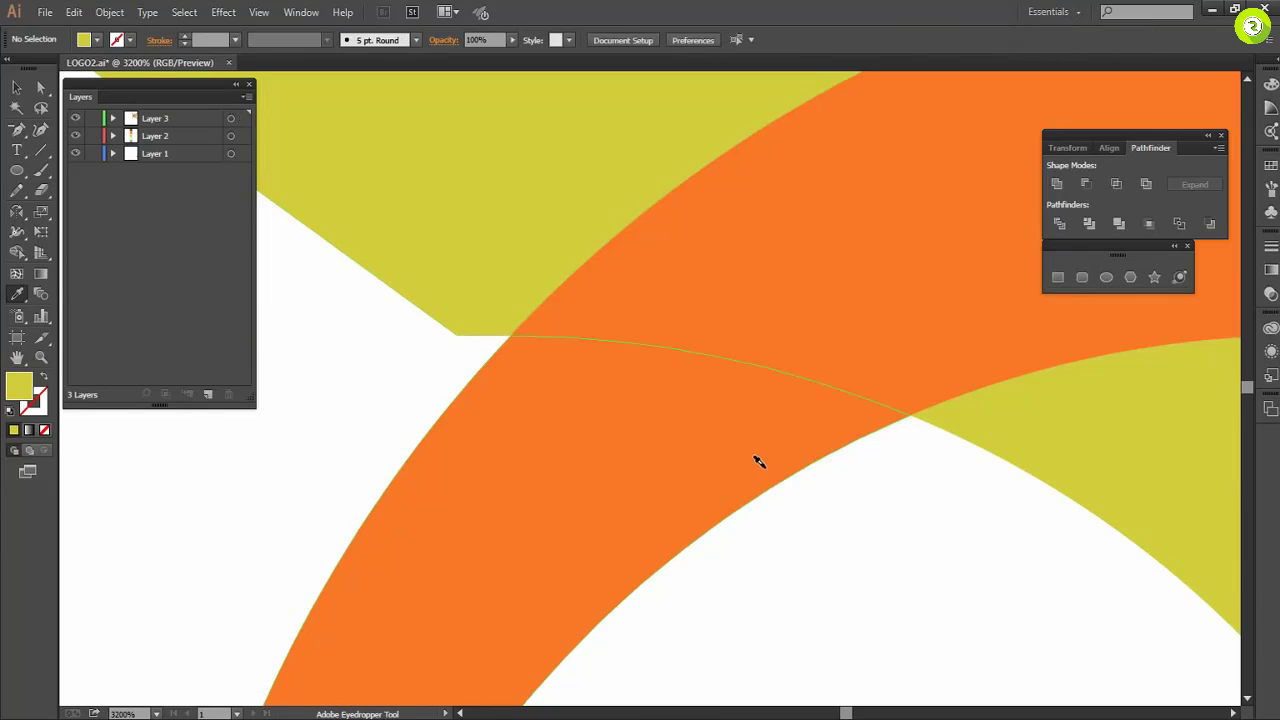
scroll(757, 463, down, 2)
scroll(772, 462, down, 4)
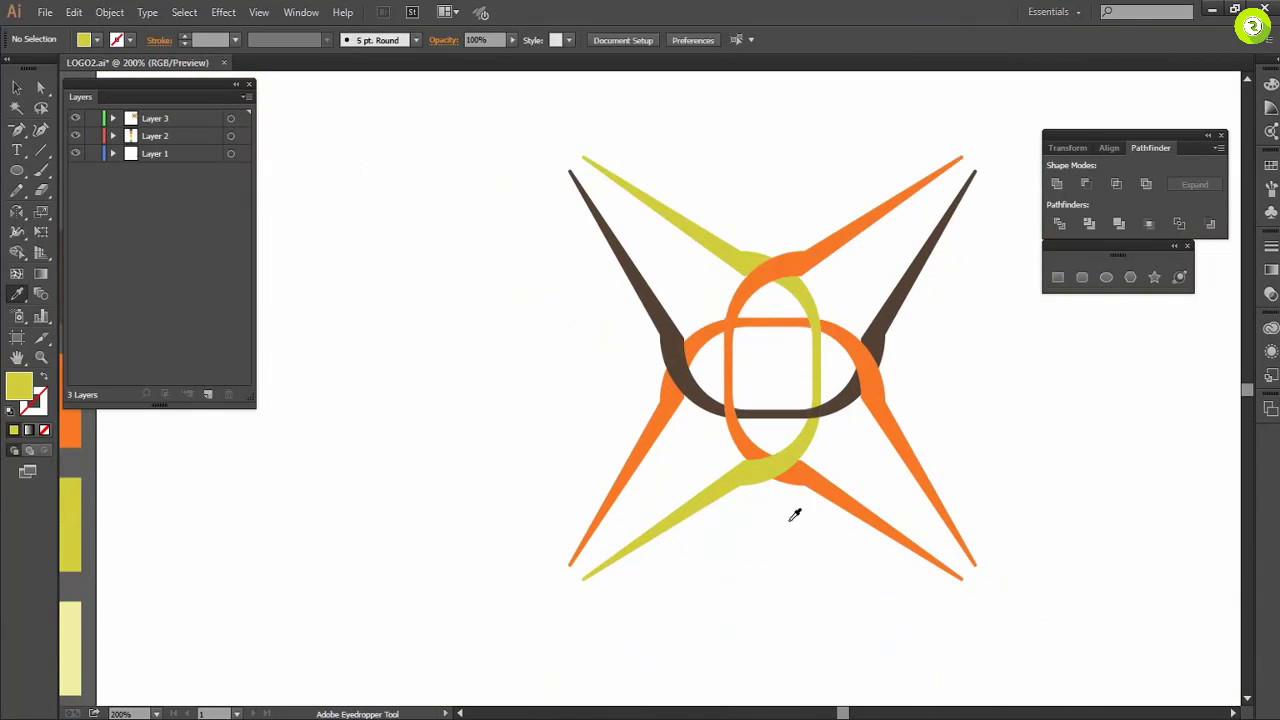
Fill the lower of the lower-right arms and the curved segment below the square's lower-left corner with the teal palette colour.
scroll(516, 538, down, 2)
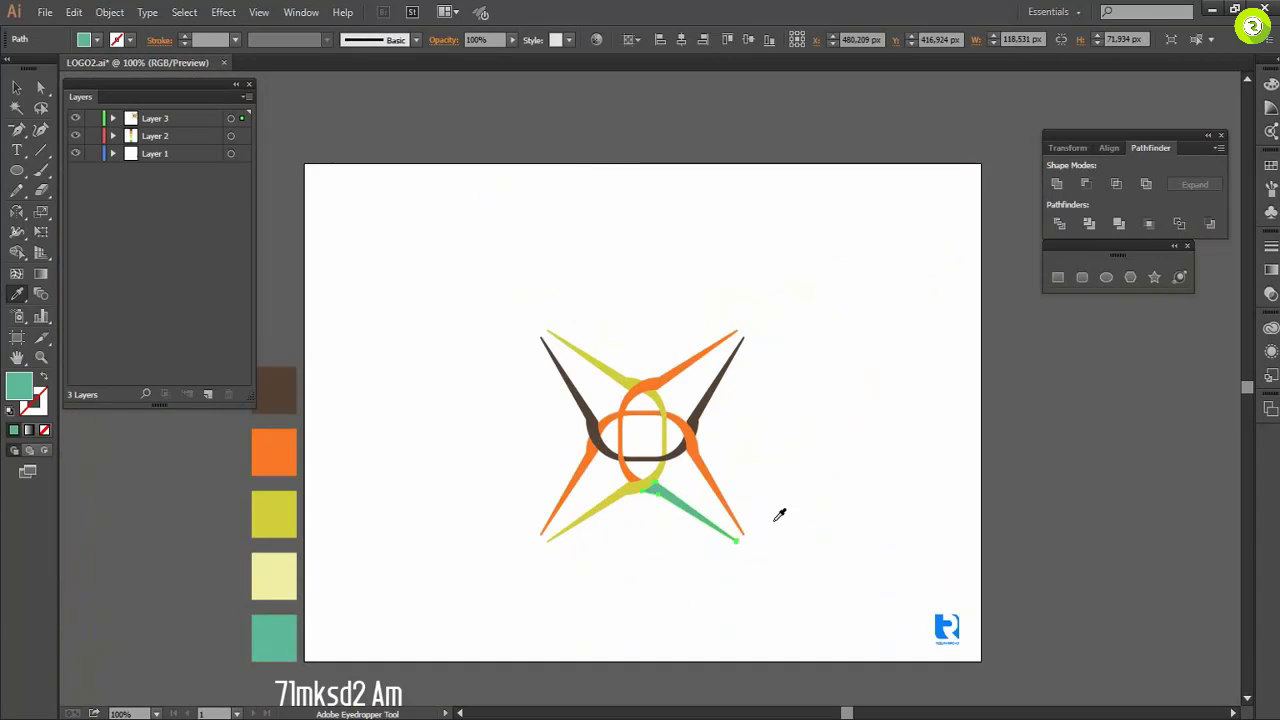
scroll(698, 466, up, 2)
ctrl+click(609, 578)
ctrl+click(567, 486)
click(629, 518)
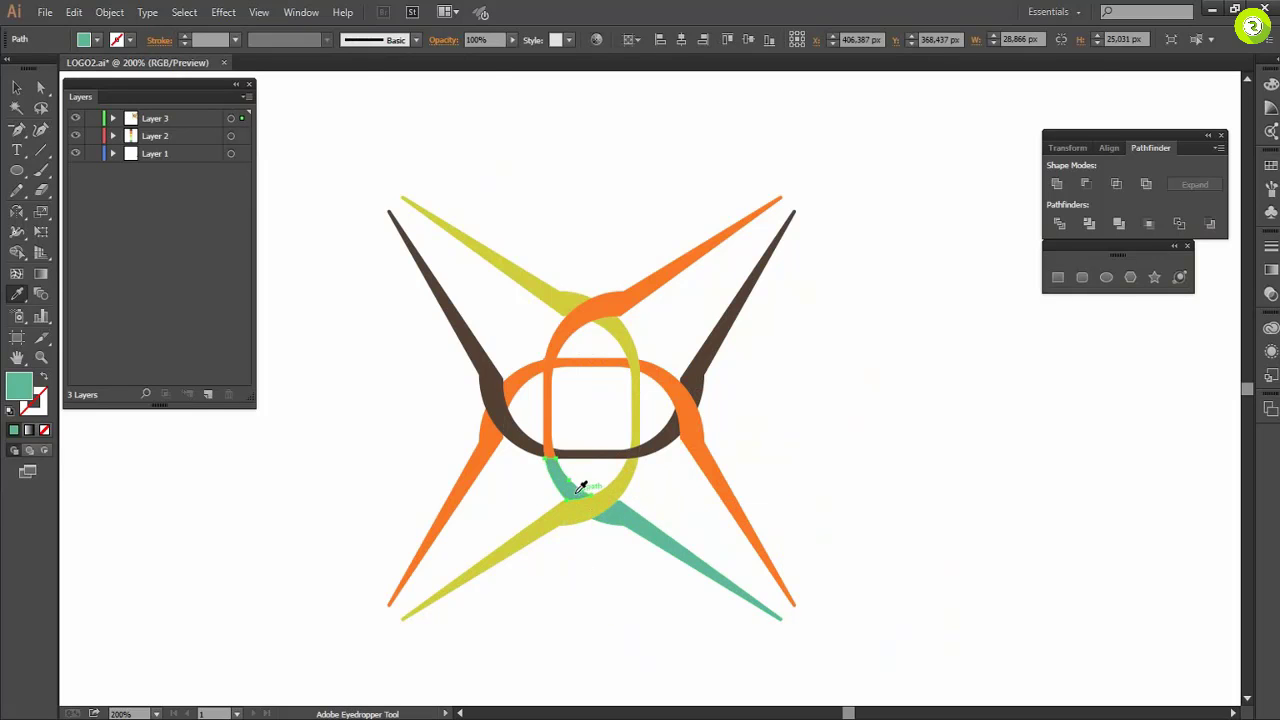
Fill the leftover orange sliver and the small inner piece at the square's lower-left crossing with the teal.
scroll(582, 470, up, 1)
scroll(500, 351, up, 1)
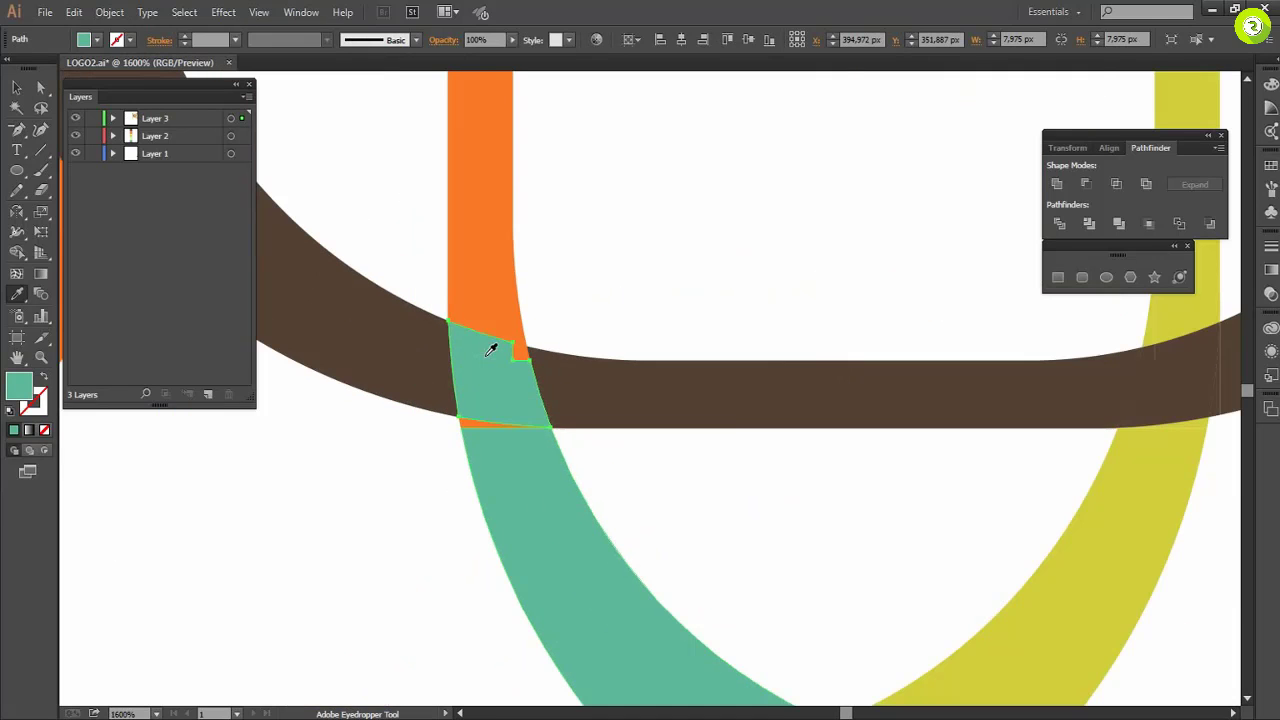
ctrl+click(474, 424)
ctrl+click(427, 467)
ctrl+click(465, 425)
click(489, 462)
ctrl+click(520, 354)
click(506, 384)
Fill the square's left side and the narrow sliver at its lower inner corner with the teal.
ctrl+click(495, 298)
click(502, 375)
ctrl+click(520, 334)
click(538, 440)
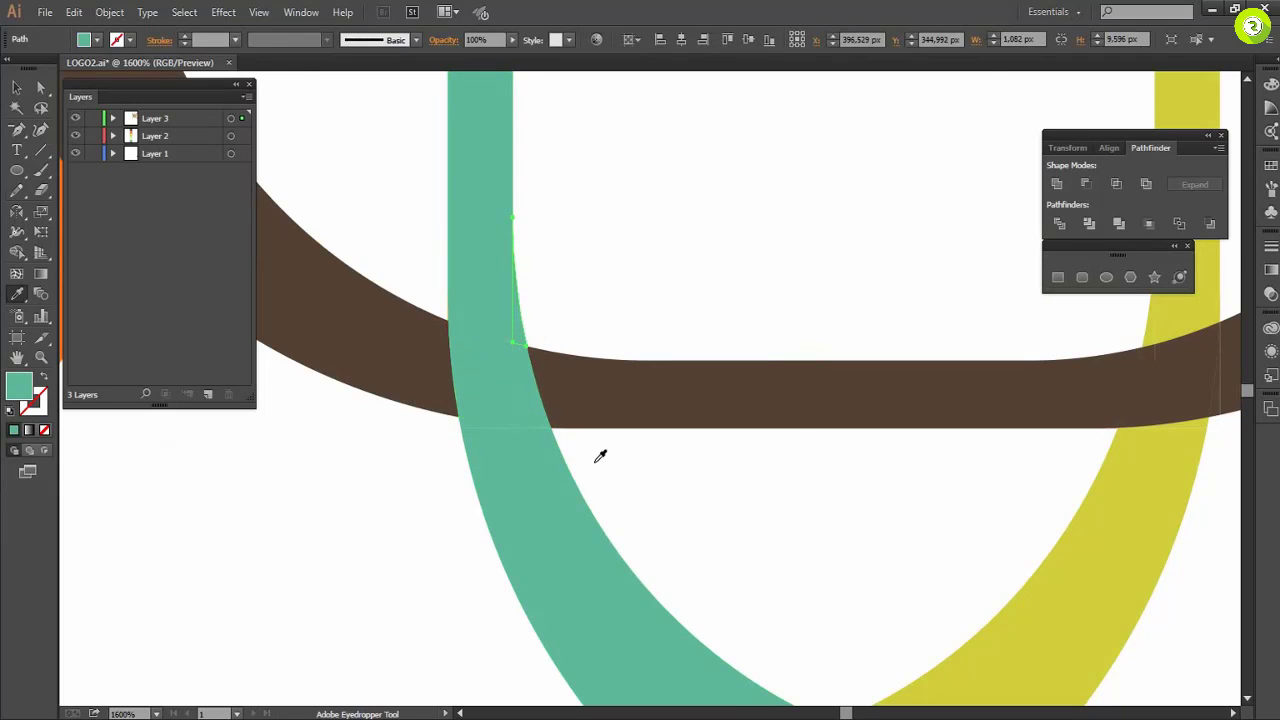
Fill the inner sliver at the square's upper-left corner teal and delete the outer corner sliver.
scroll(597, 463, down, 4)
scroll(580, 305, up, 4)
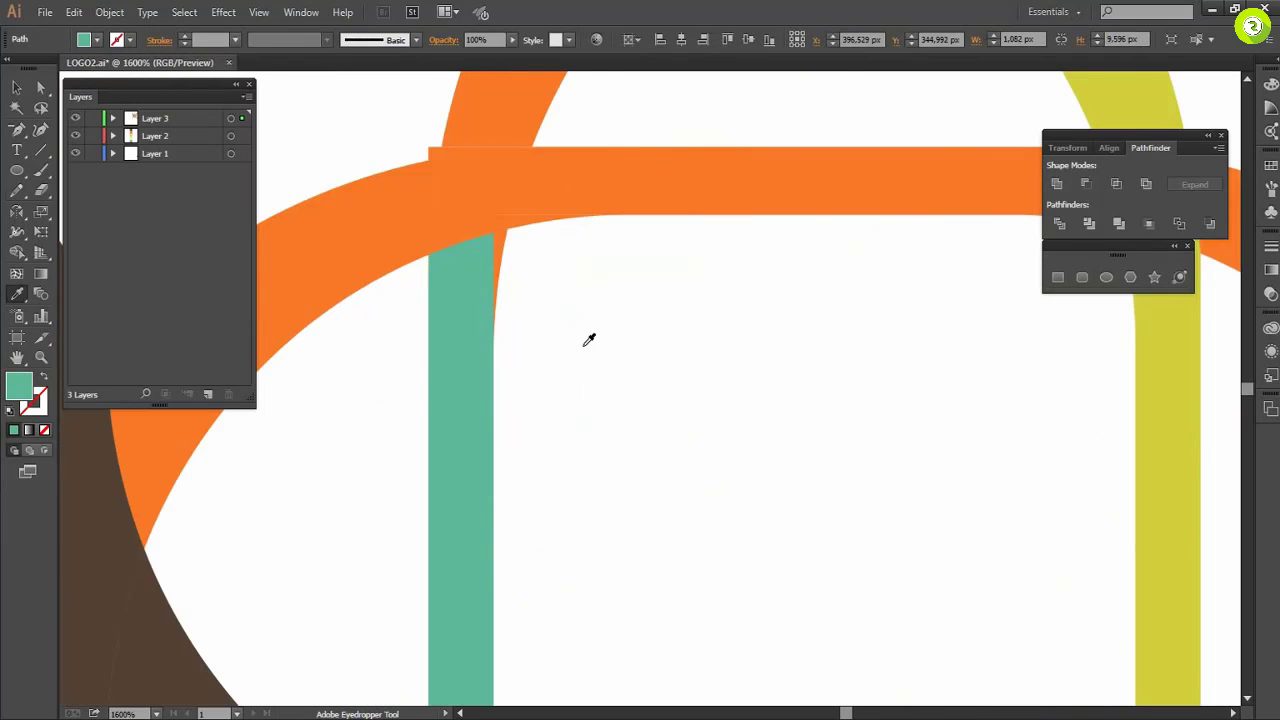
click(475, 287)
scroll(478, 285, up, 2)
ctrl+click(433, 256)
key(Delete)
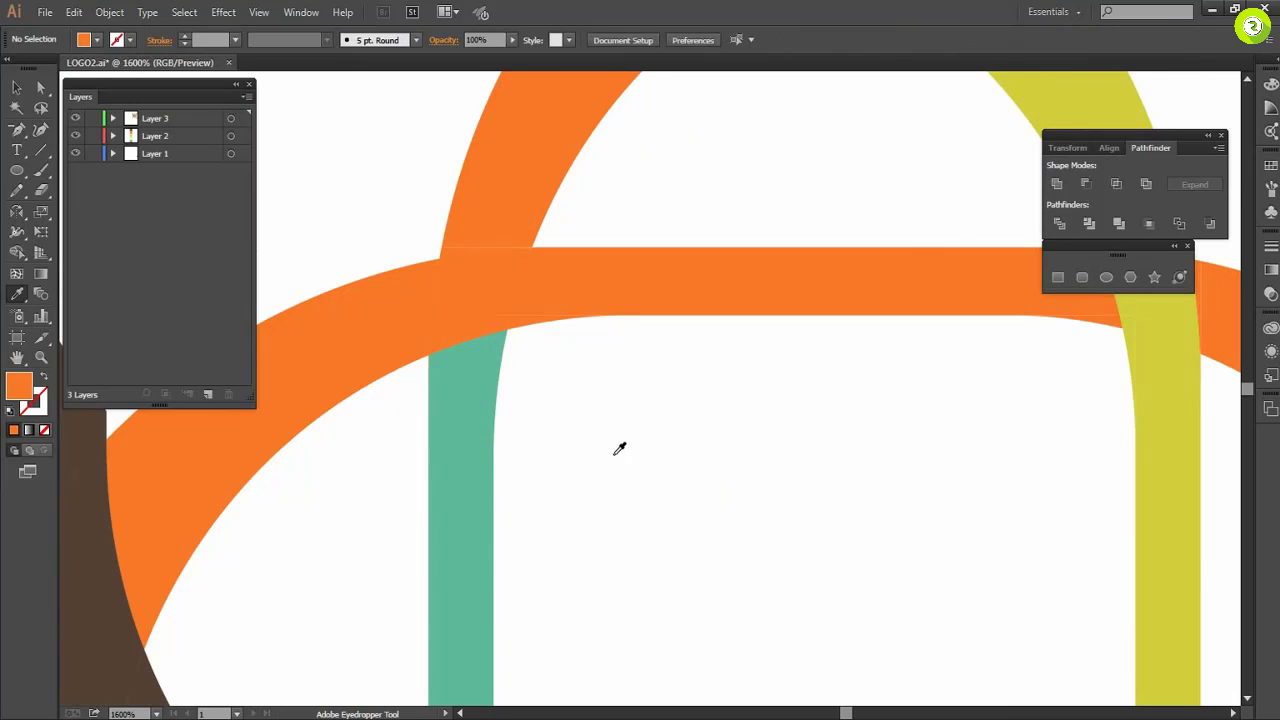
Fill the curved segment above the square's upper-left corner and the thin sliver joining it with the teal.
scroll(619, 448, down, 3)
scroll(619, 448, down, 3)
scroll(574, 318, up, 3)
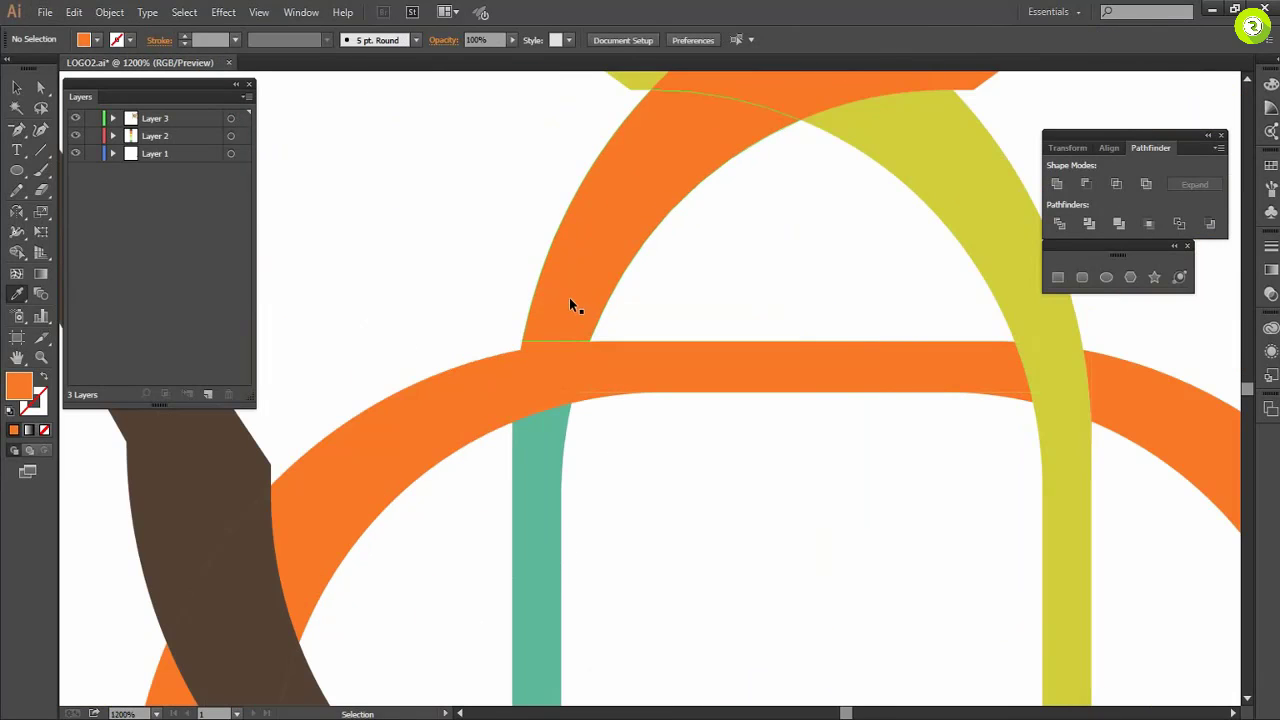
ctrl+click(570, 301)
click(557, 428)
scroll(545, 352, up, 2)
ctrl+click(523, 424)
click(560, 381)
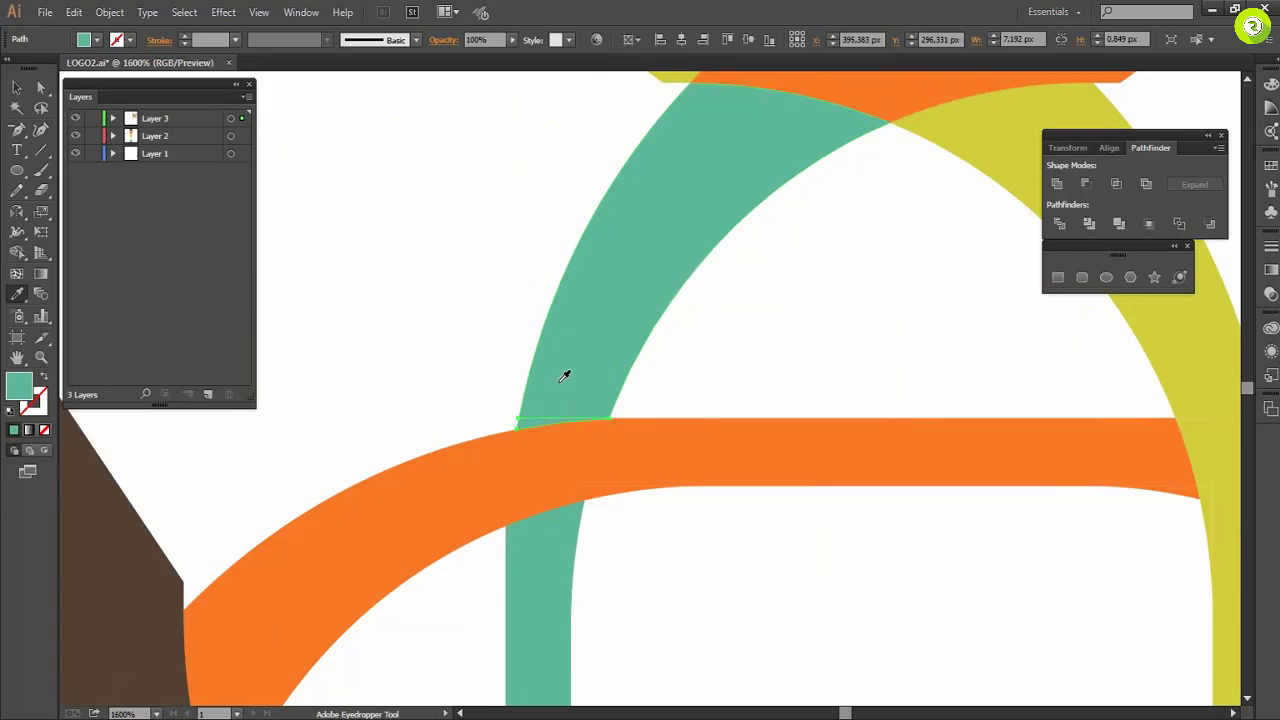
Fill the crossing at the top of the loop and the remaining orange upper-right arm with the teal.
scroll(560, 381, down, 3)
scroll(668, 297, up, 2)
click(657, 379)
ctrl+click(741, 339)
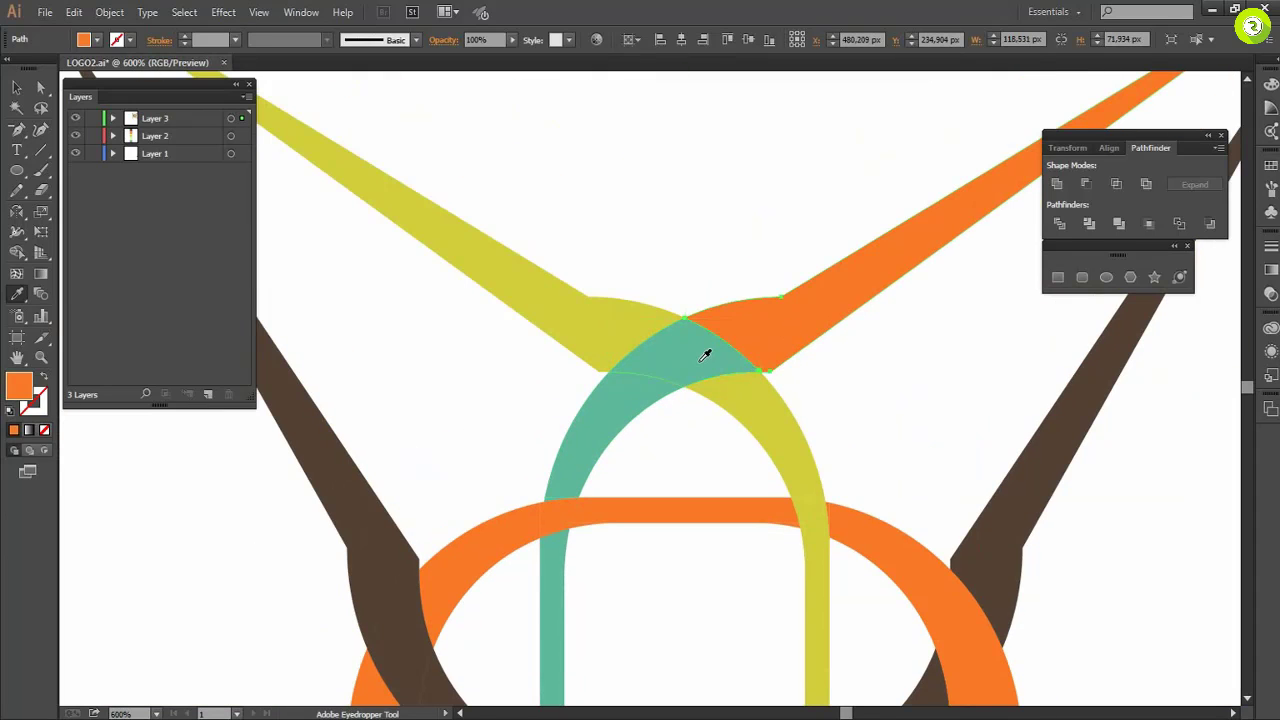
key(ctrl+0)
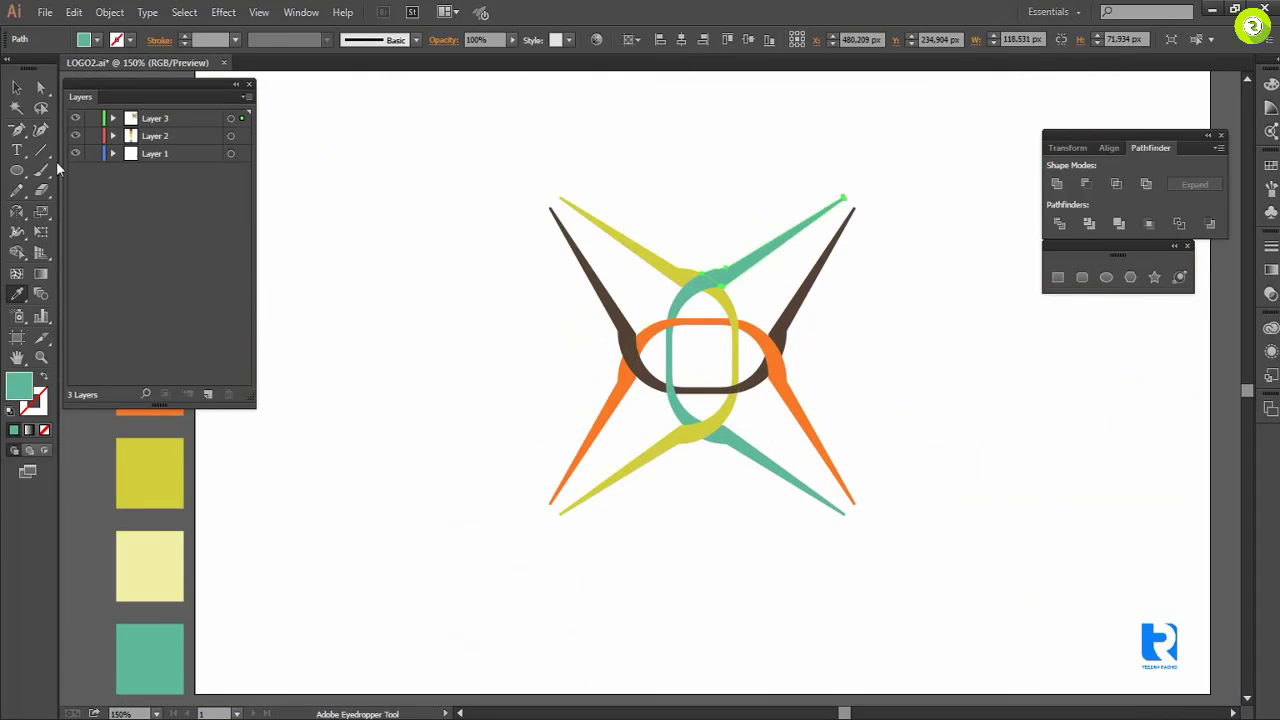
key(v)
click(775, 240)
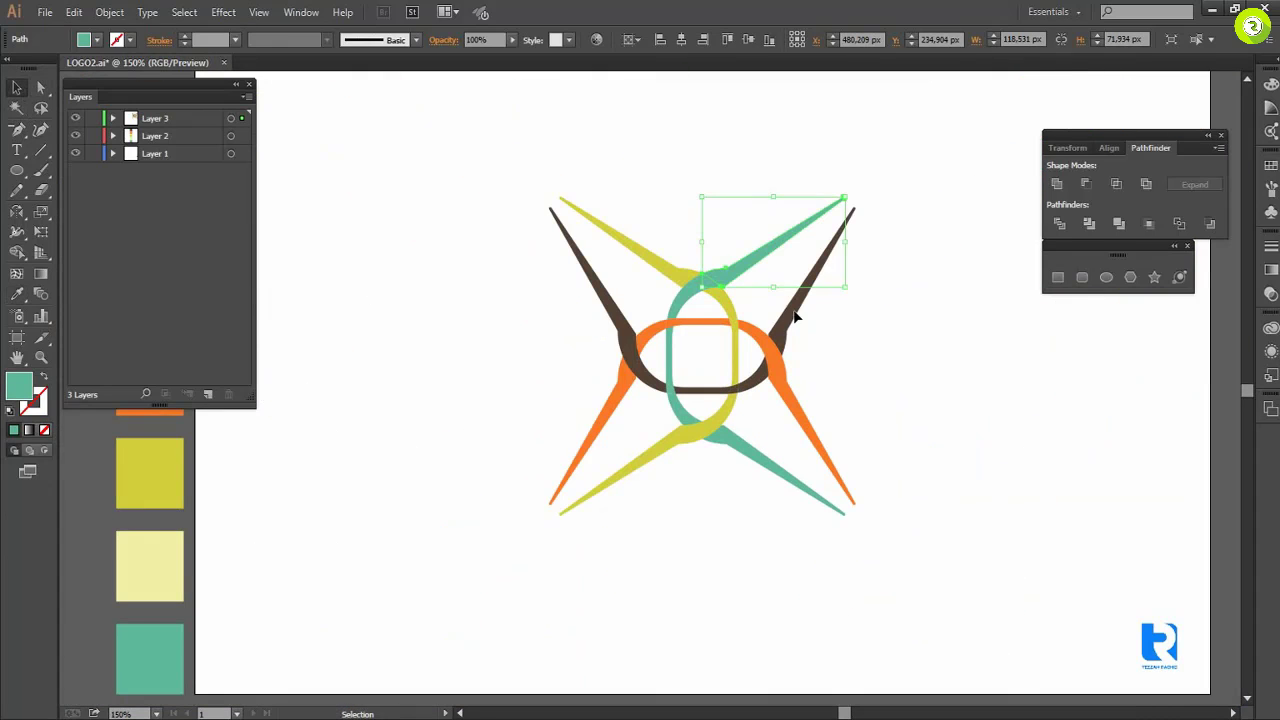
click(893, 344)
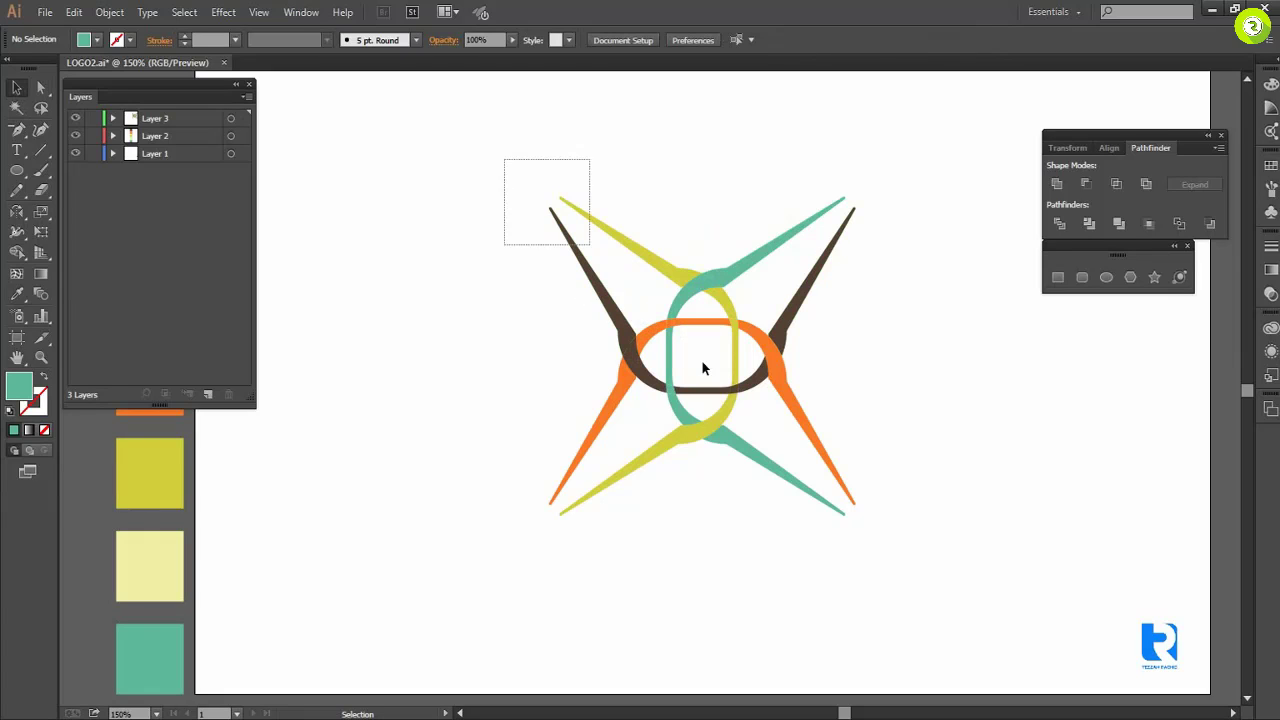
drag(702, 361, 937, 571)
click(937, 571)
Unite the brown upper-left arm with its crossing piece and the curve leading to the square's lower-left corner.
scroll(648, 354, up, 3)
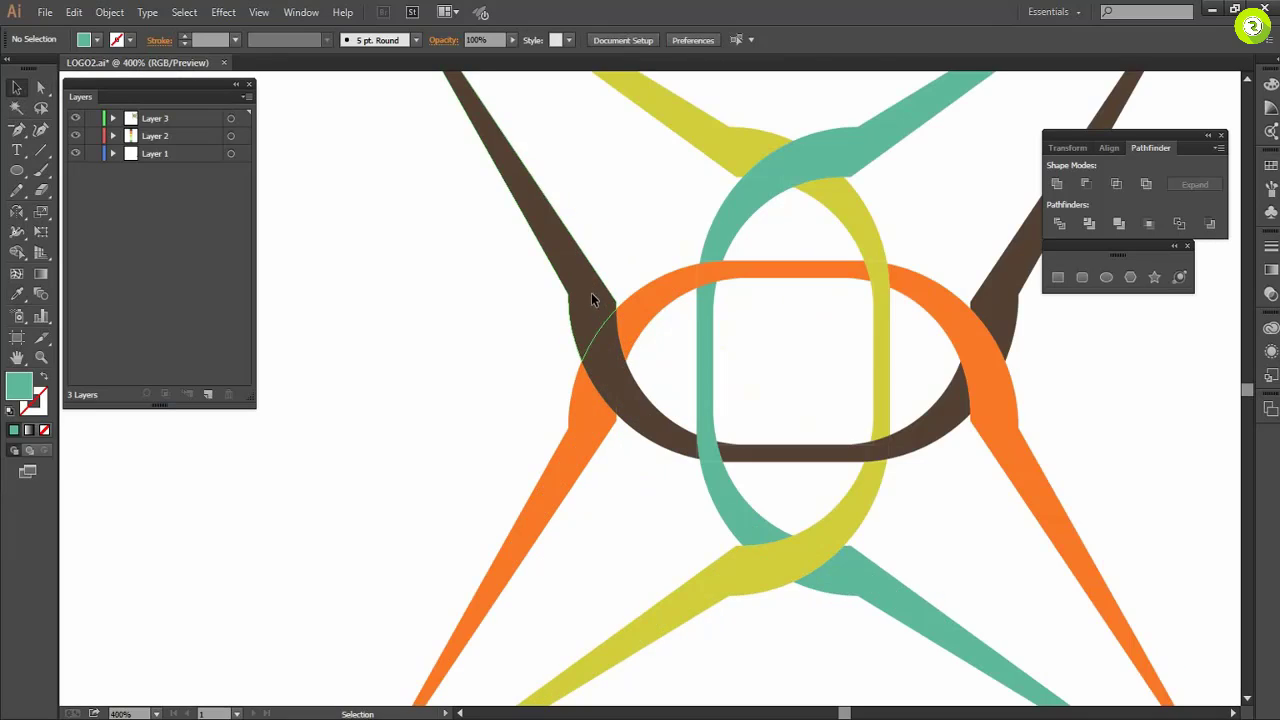
click(591, 297)
shift+click(640, 411)
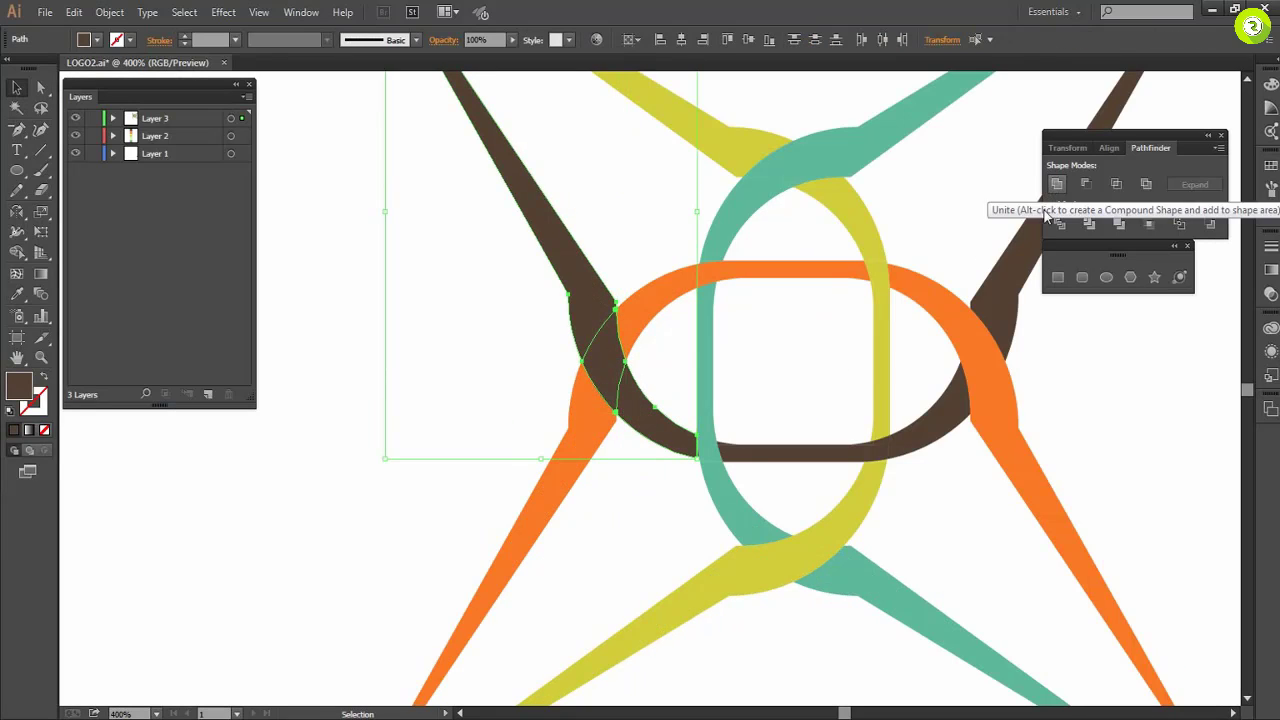
click(1056, 184)
click(969, 542)
Unite the small brown piece beside the lower-left teal crossing with the brown curve.
scroll(705, 457, up, 1)
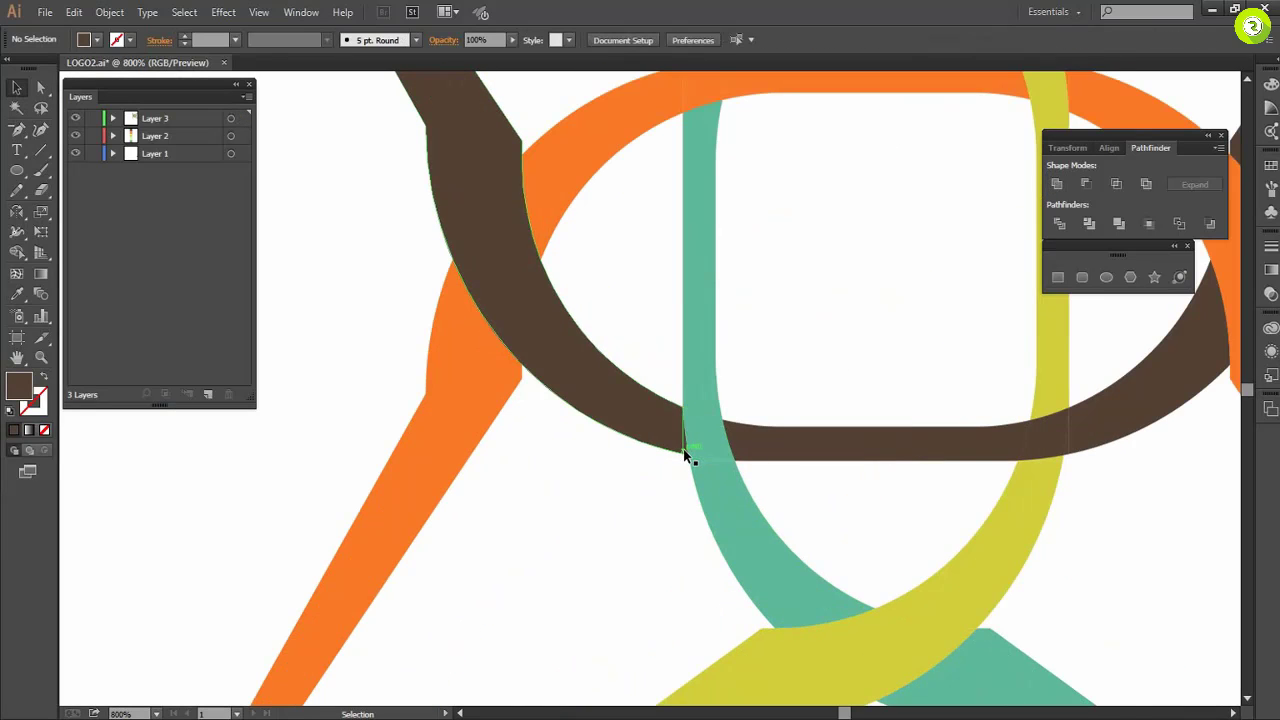
scroll(632, 616, up, 1)
scroll(690, 585, up, 1)
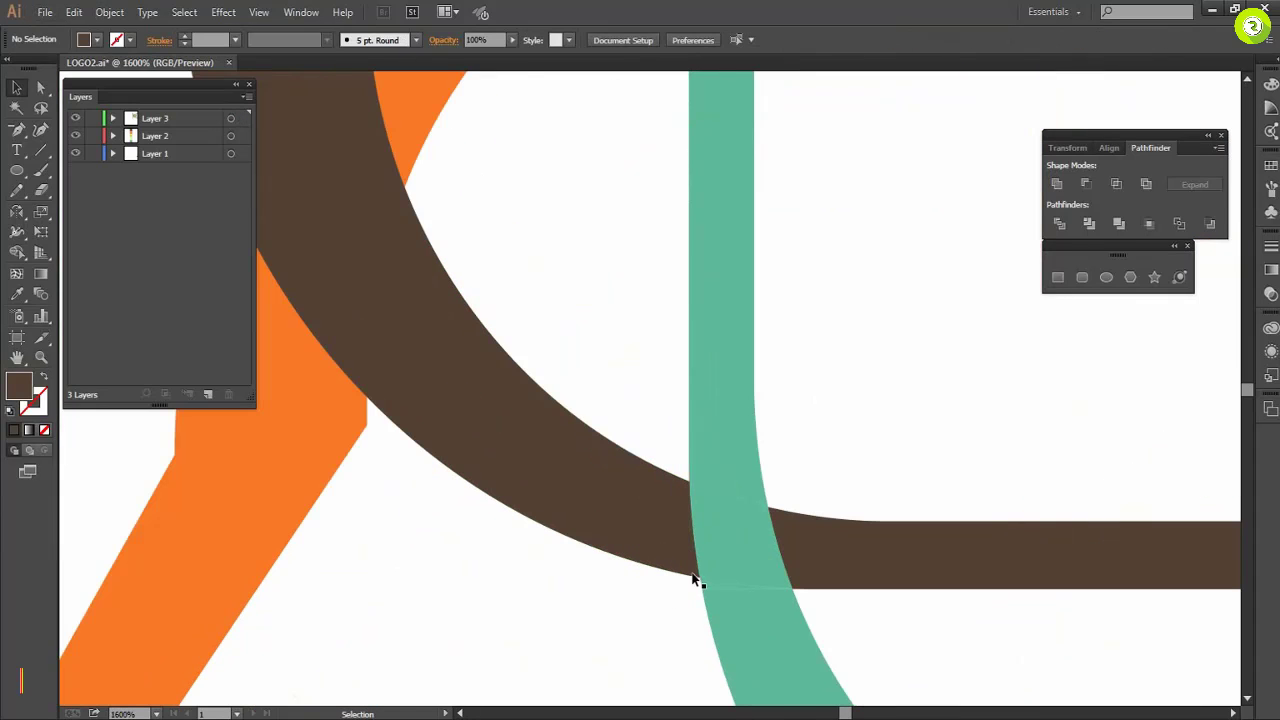
shift+click(643, 538)
click(1057, 185)
click(785, 435)
click(735, 435)
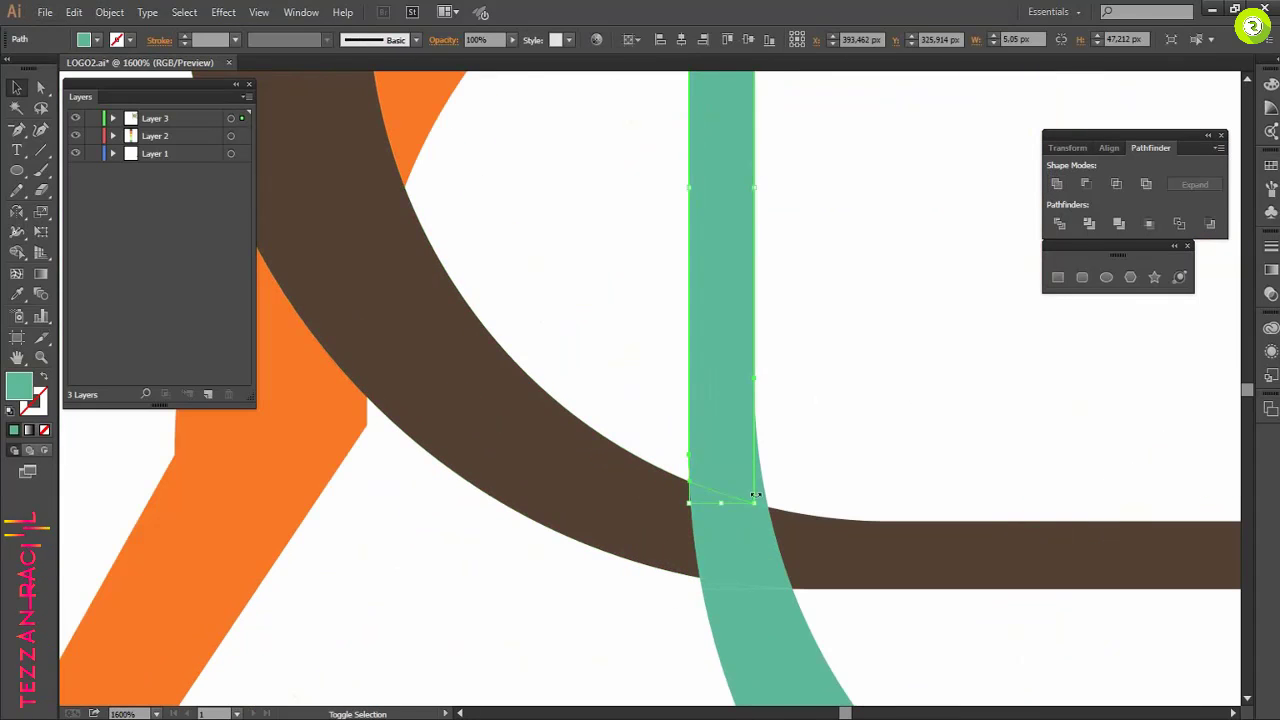
click(763, 449)
click(858, 402)
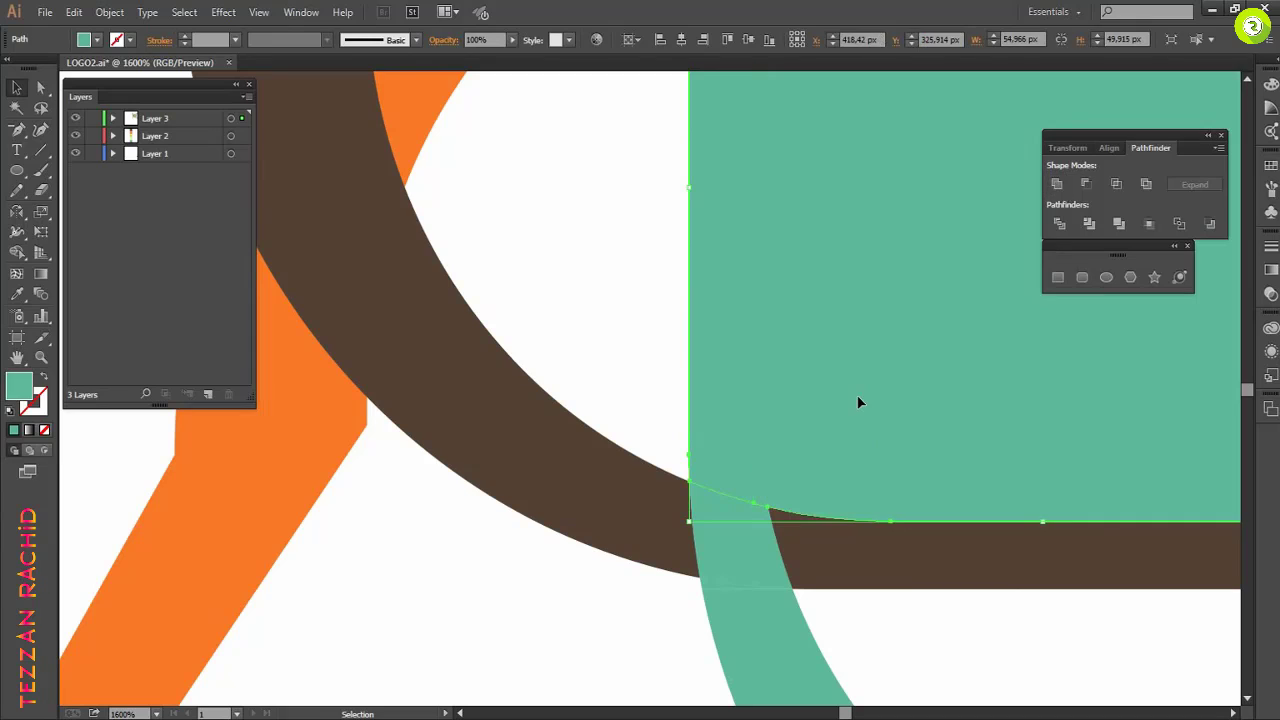
key(ctrl+z)
Unite the square's teal left side with the lower-left crossing pieces and the teal curve below them.
click(743, 545)
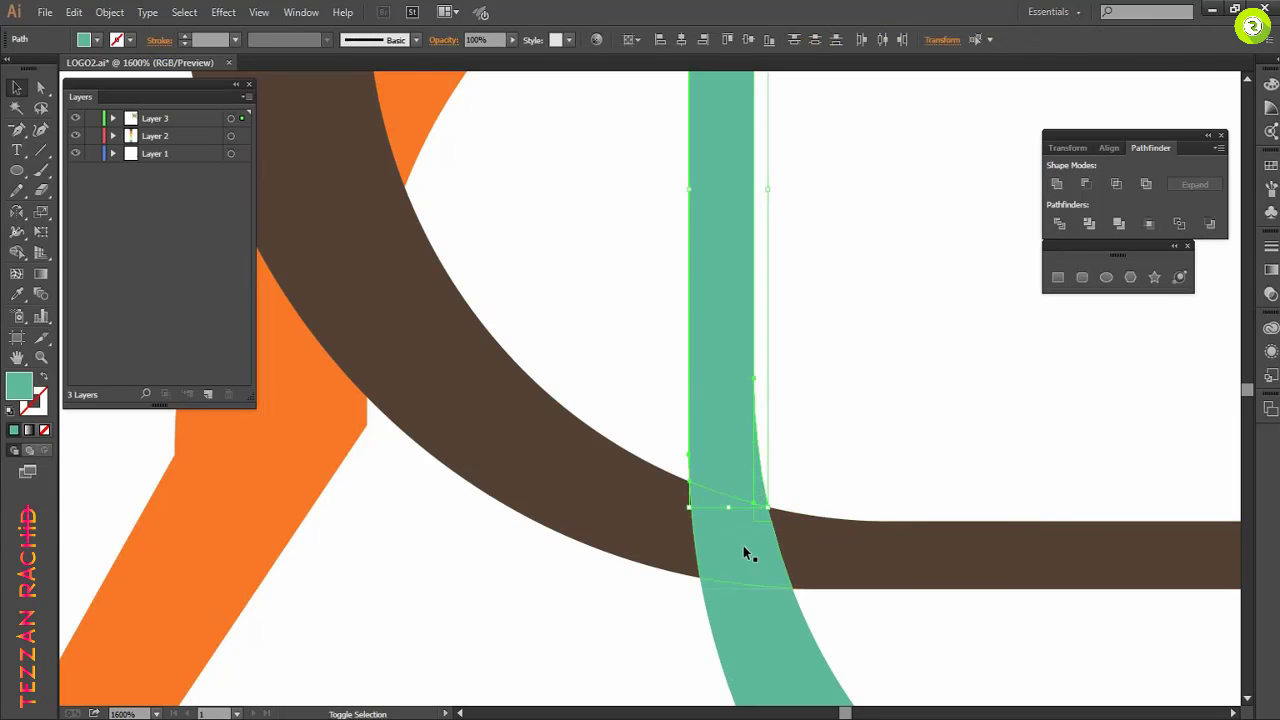
shift+click(747, 625)
click(1057, 185)
click(637, 628)
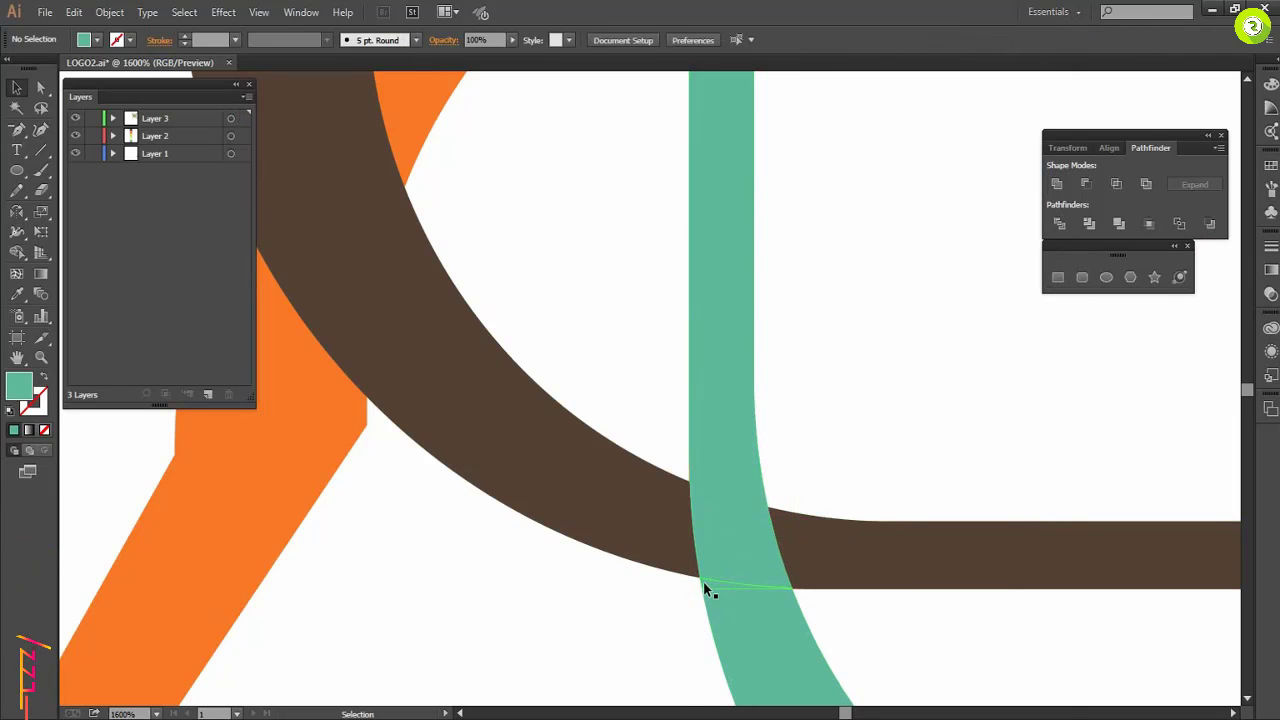
click(708, 582)
shift+click(748, 577)
click(1057, 185)
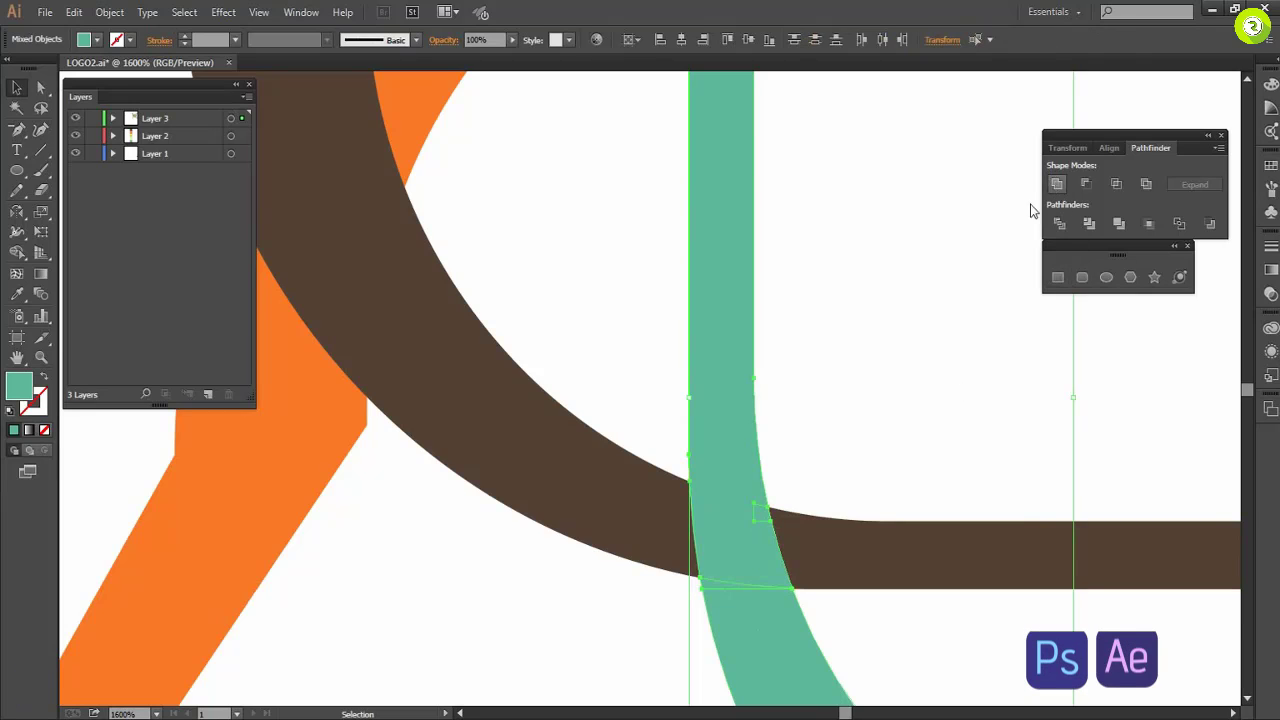
click(852, 414)
Unite the yellow-green lower-left arm with its crossing piece and the curve below the square's lower-right corner.
scroll(857, 437, down, 1)
scroll(852, 454, down, 3)
click(1060, 414)
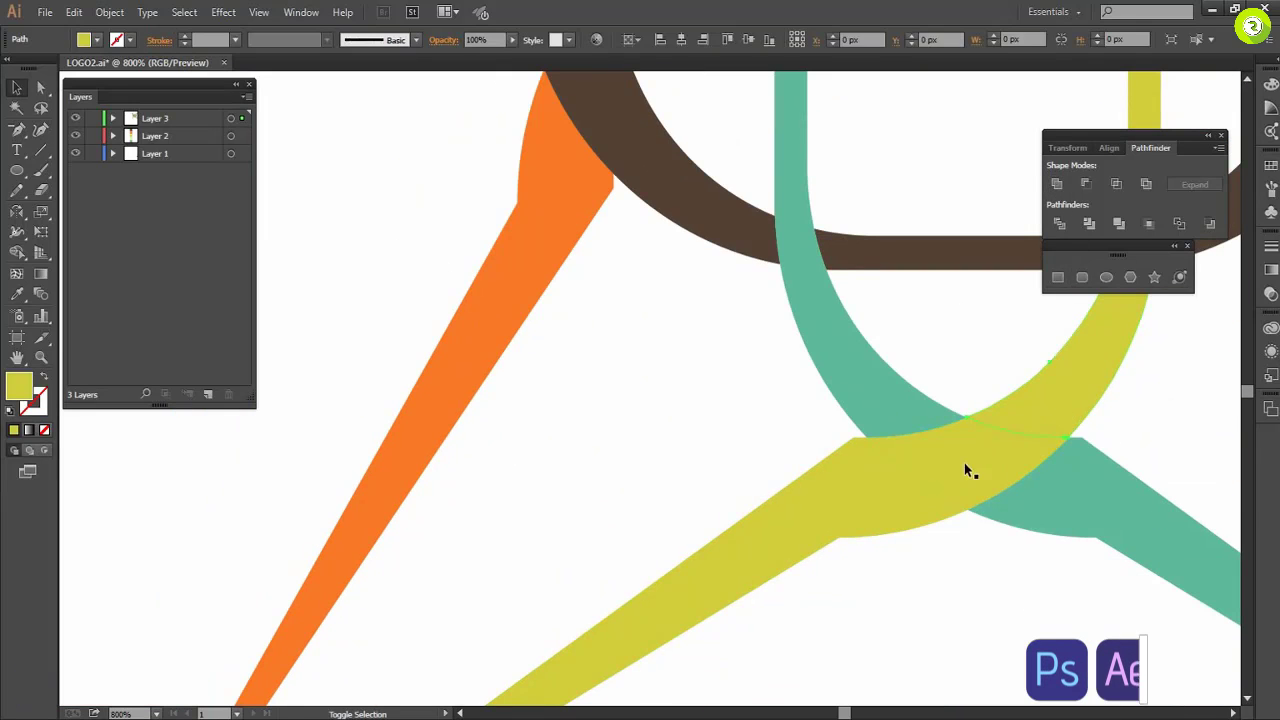
key(ctrl+4)
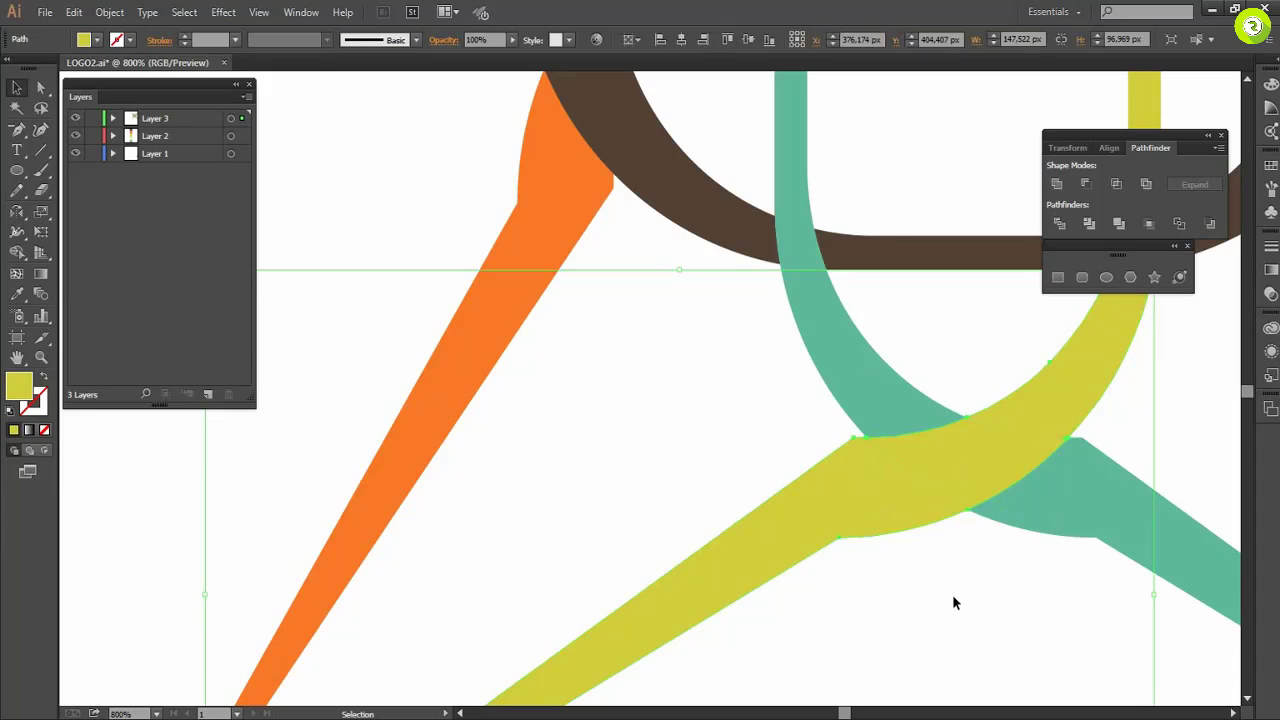
click(953, 596)
Unite the square's brown bottom band, the lower-right crossing pieces and the adjoining brown curve.
scroll(953, 596, down, 2)
scroll(985, 562, right, 2)
scroll(923, 434, up, 2)
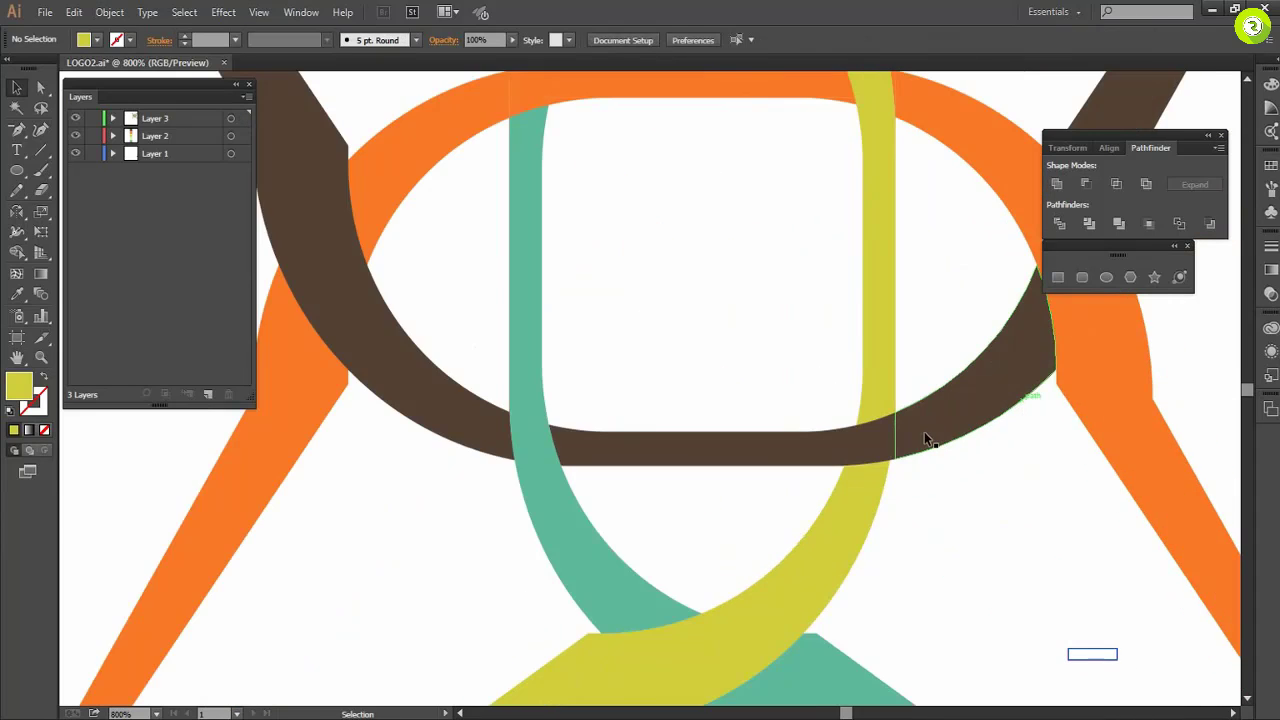
scroll(651, 480, up, 3)
click(744, 420)
shift+click(744, 420)
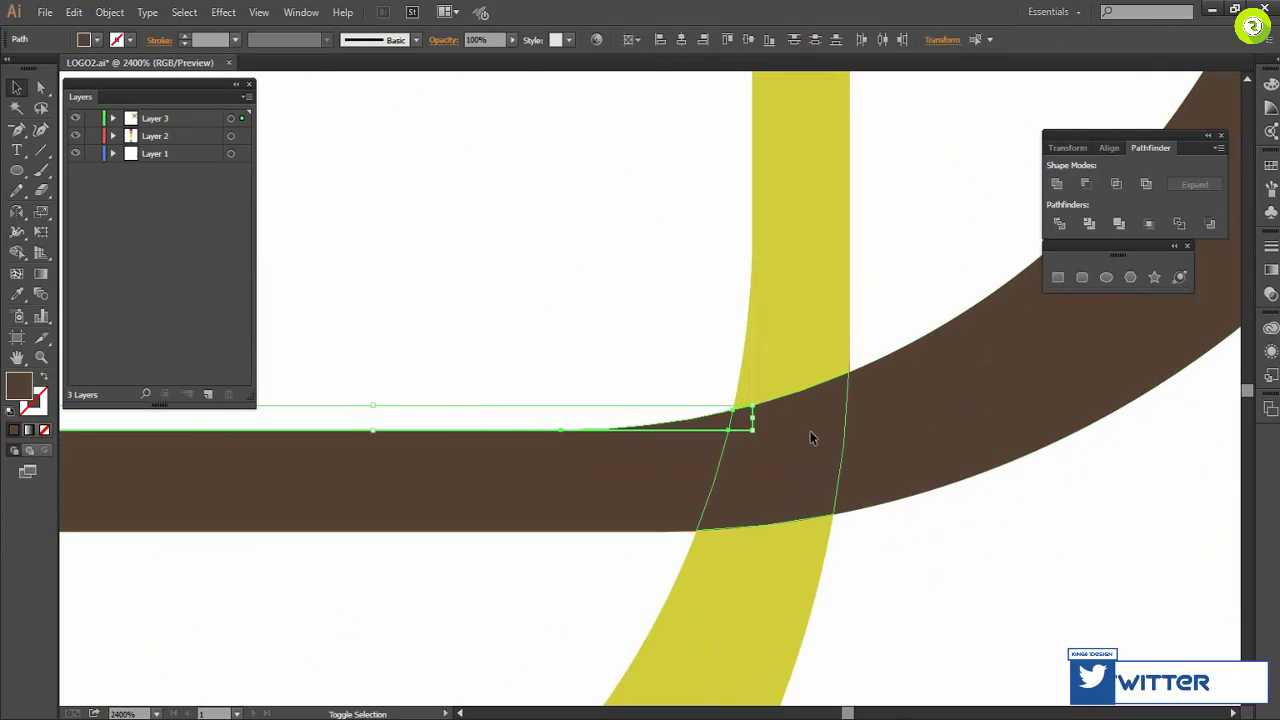
shift+click(810, 431)
shift+click(892, 424)
shift+click(846, 501)
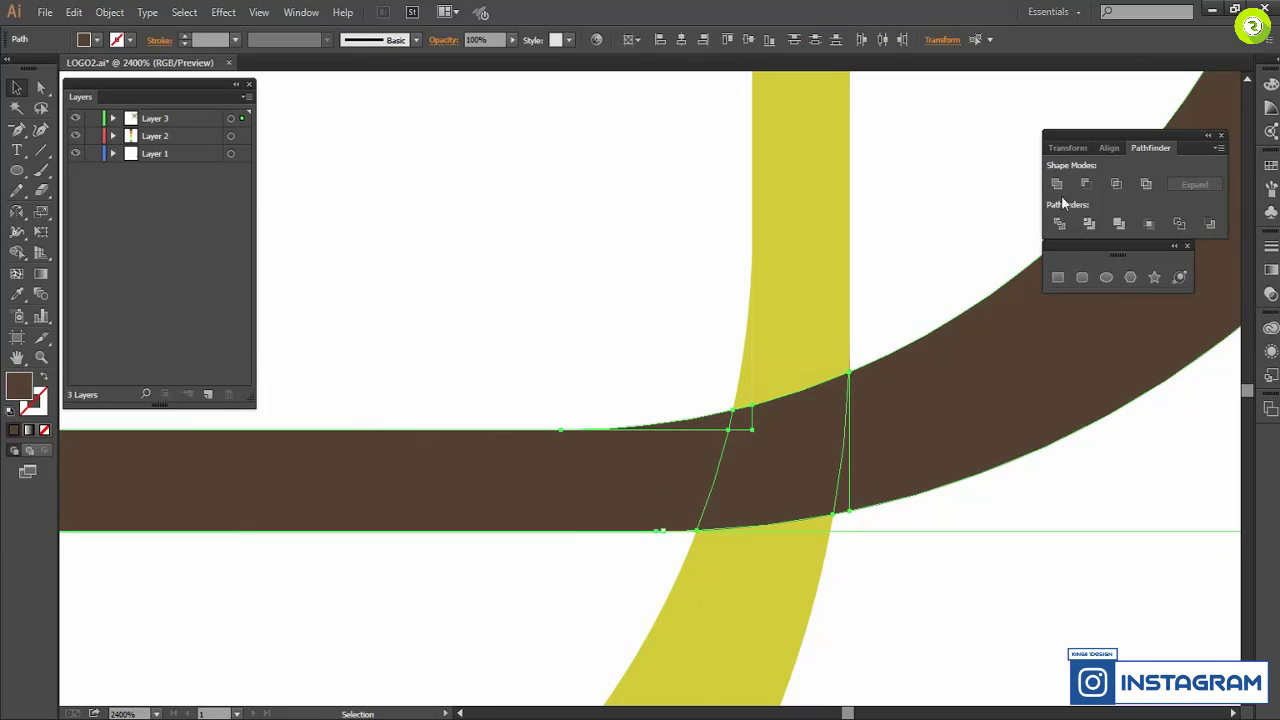
click(998, 602)
Unite the thin brown sliver beside the lower-left teal crossing with the square's bottom band.
scroll(928, 577, down, 3)
scroll(928, 577, down, 2)
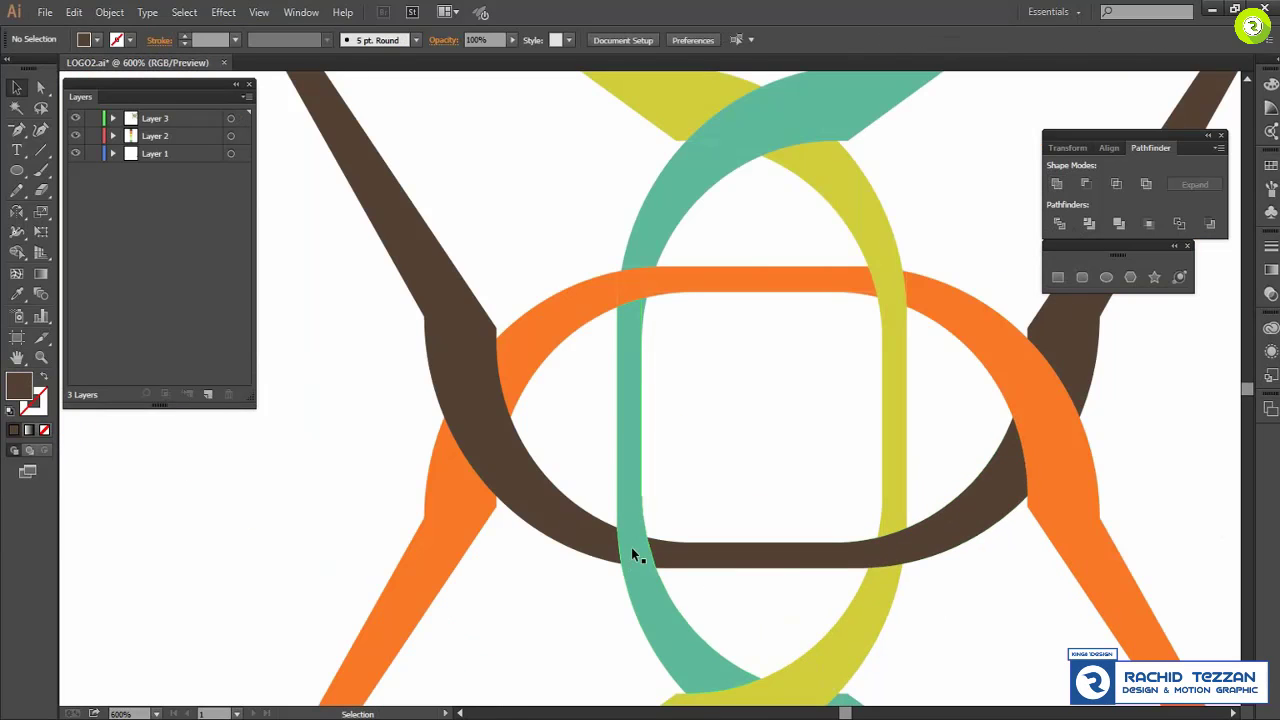
scroll(651, 545, up, 4)
click(655, 517)
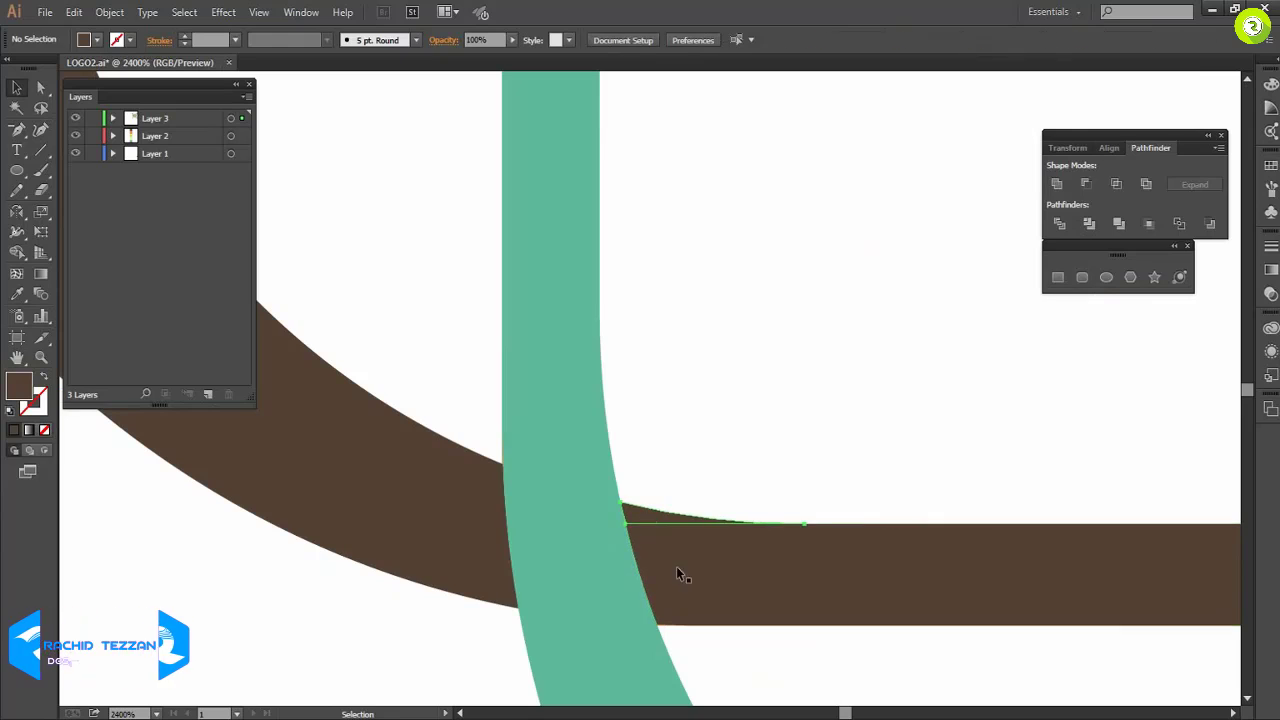
shift+click(680, 569)
click(1056, 185)
click(816, 411)
Unite the thin teal sliver above the orange band with the curved segment at the square's upper-left corner.
scroll(817, 422, down, 4)
scroll(816, 428, down, 3)
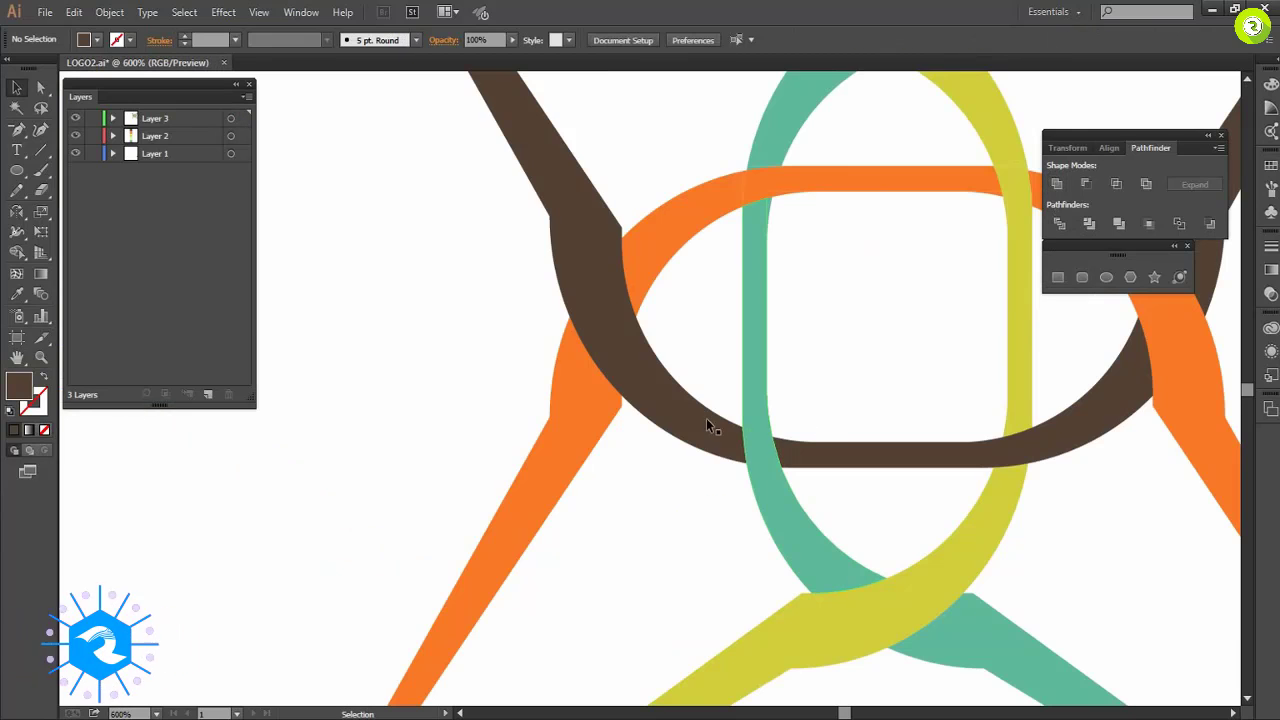
scroll(808, 180, up, 4)
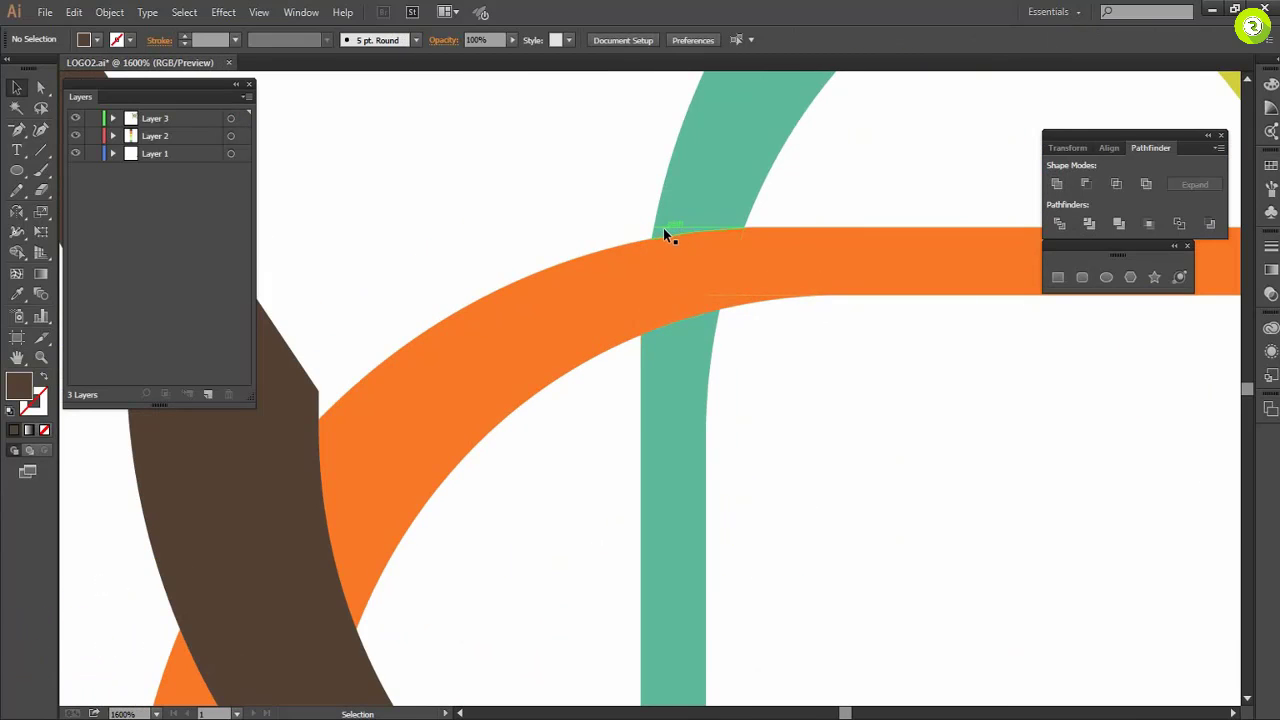
click(664, 230)
click(759, 320)
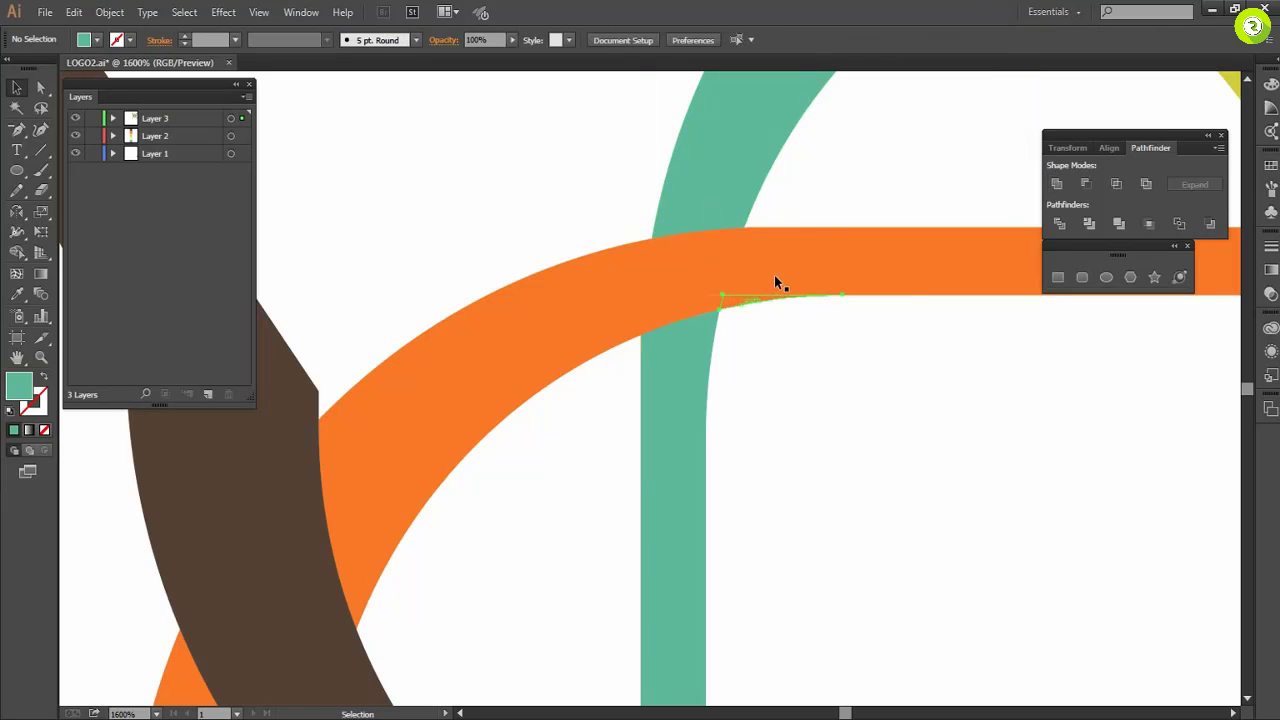
Unite the square's orange top band, the upper-left crossing pieces and the adjoining orange curve.
click(774, 275)
shift+click(741, 299)
shift+click(701, 272)
shift+click(713, 302)
shift+click(597, 310)
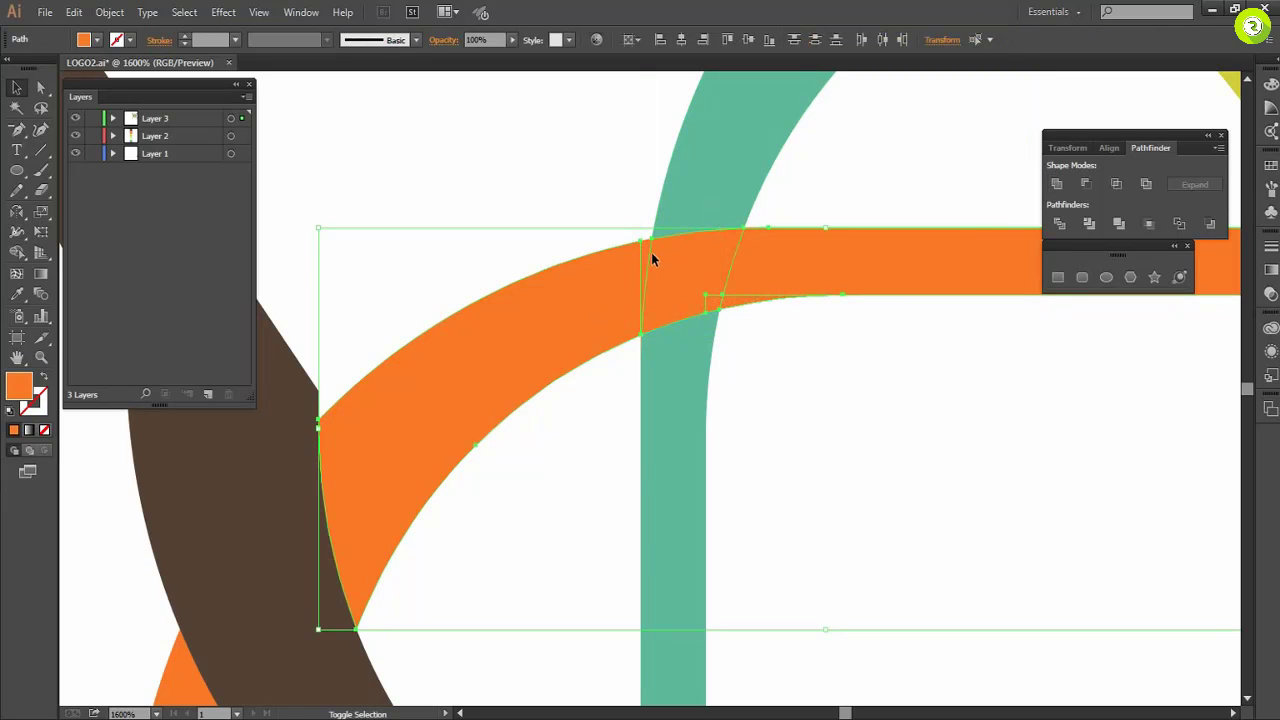
click(1057, 184)
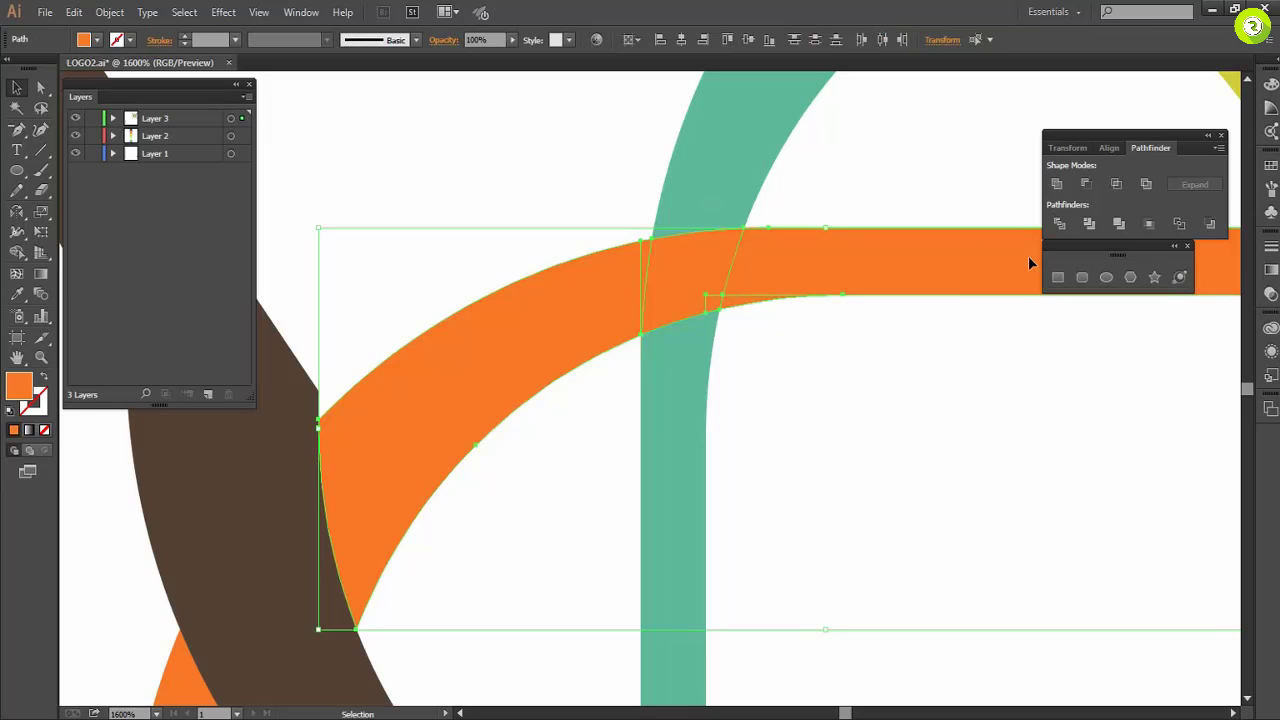
click(809, 417)
Unite the square's yellow-green right side with the upper-right crossing pieces and the curve above them.
scroll(809, 417, down, 3)
scroll(869, 404, right, 3)
scroll(861, 400, up, 6)
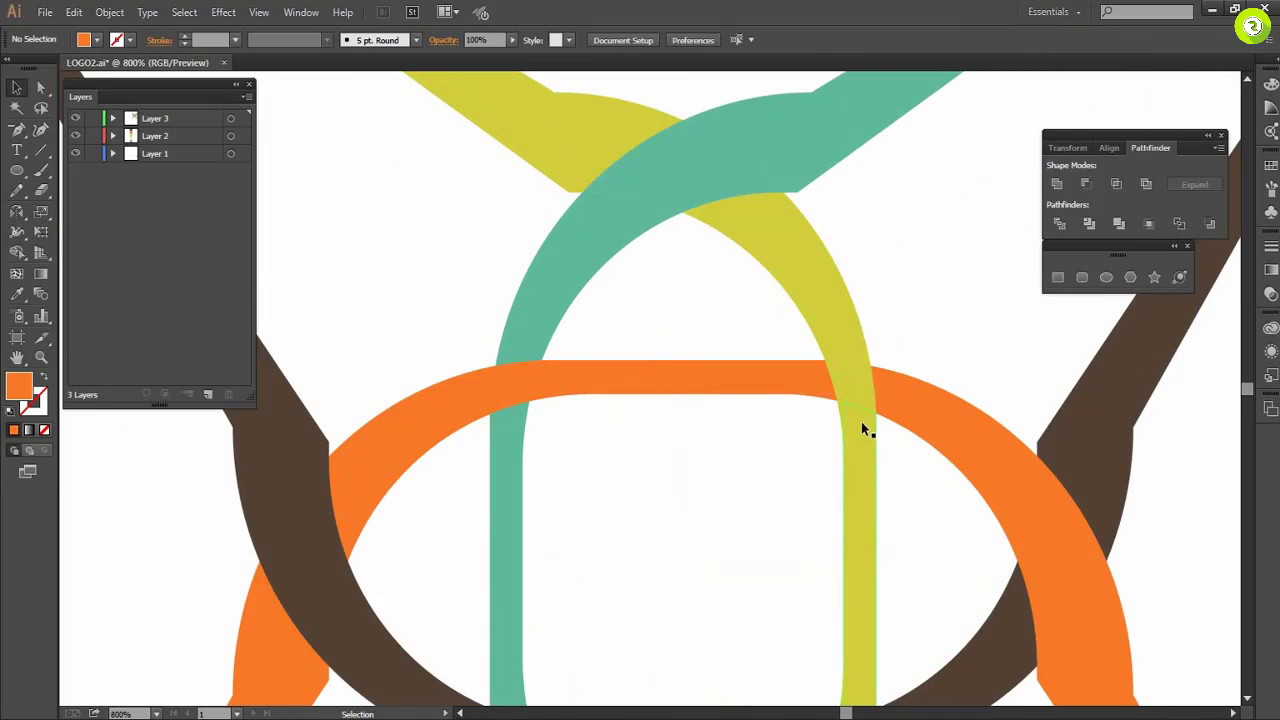
click(771, 345)
shift+click(827, 397)
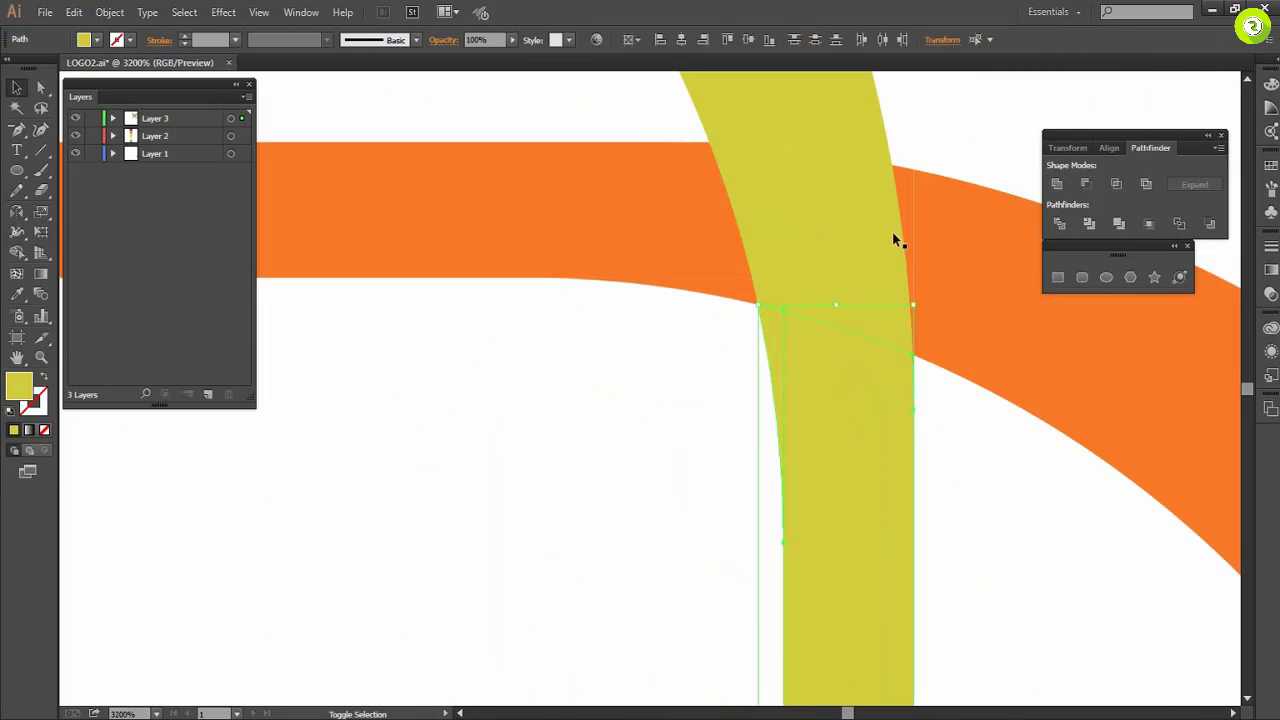
shift+click(874, 195)
shift+click(862, 122)
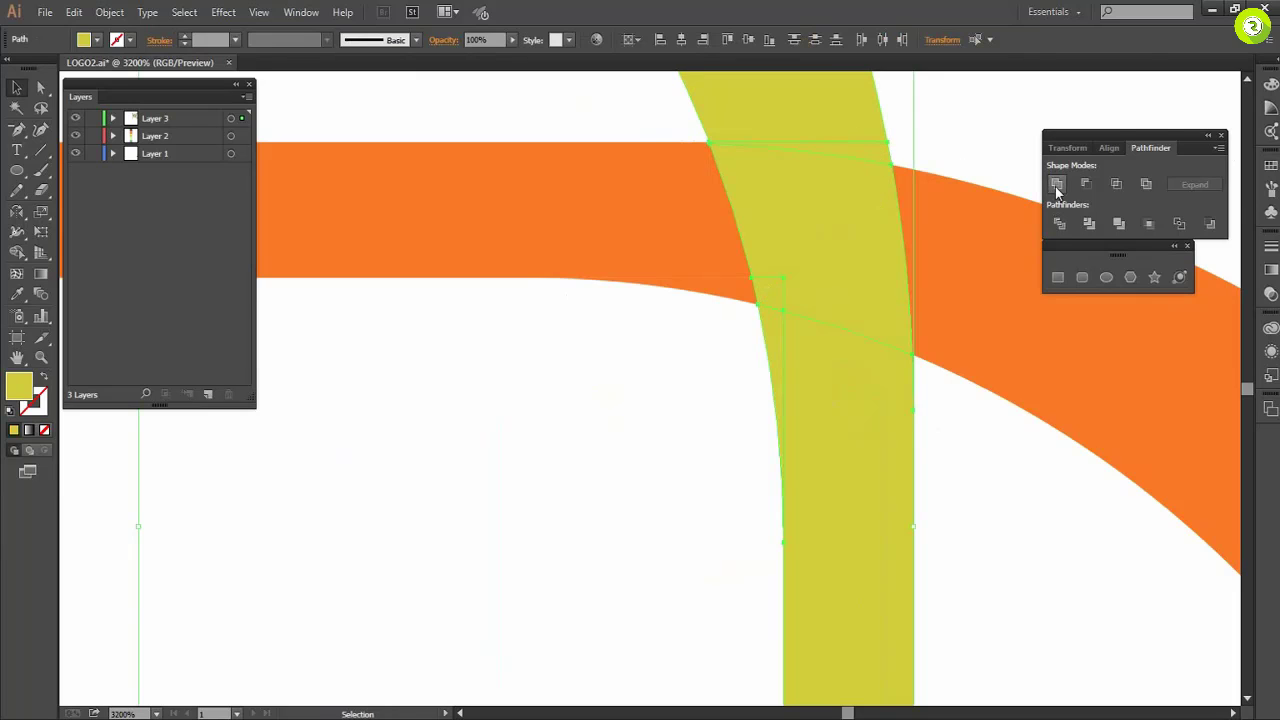
click(1057, 185)
click(978, 418)
Unite the narrow orange piece beside the upper-right yellow-green crossing with the adjoining orange curve.
click(906, 208)
click(925, 243)
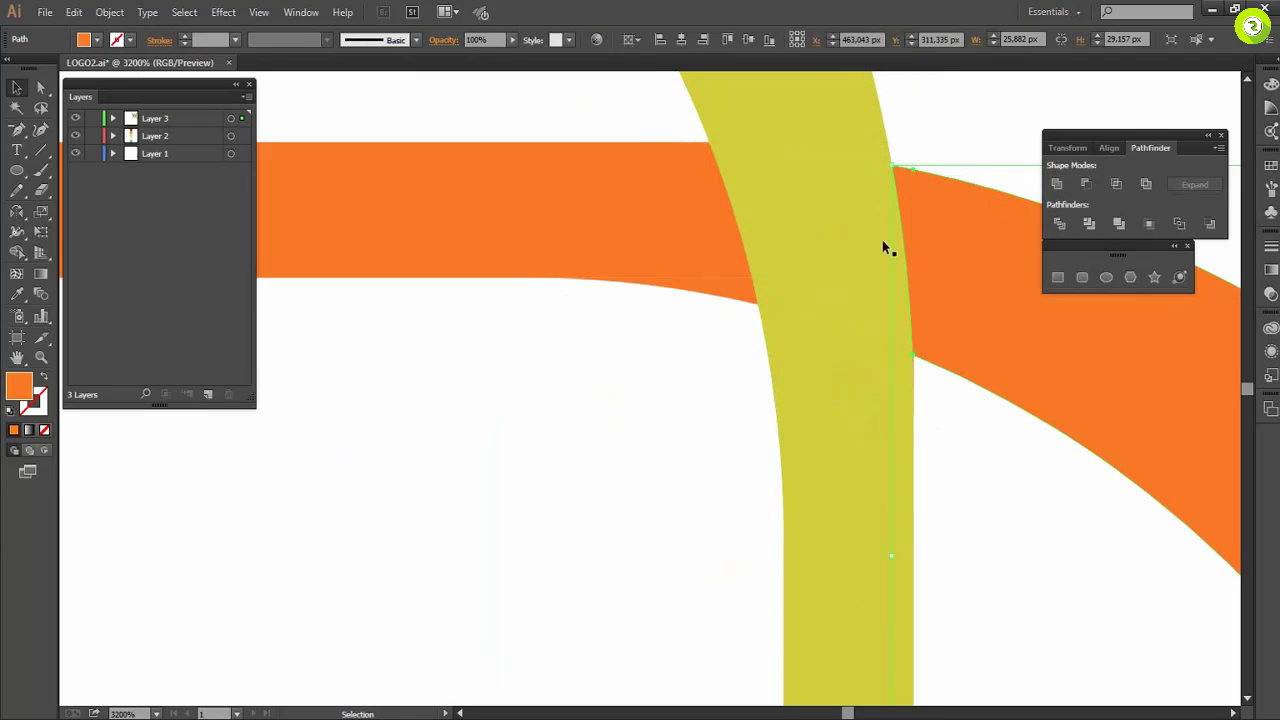
Unite the adjoining orange pieces on both sides of the upper-right yellow-green crossing.
click(1057, 185)
click(730, 345)
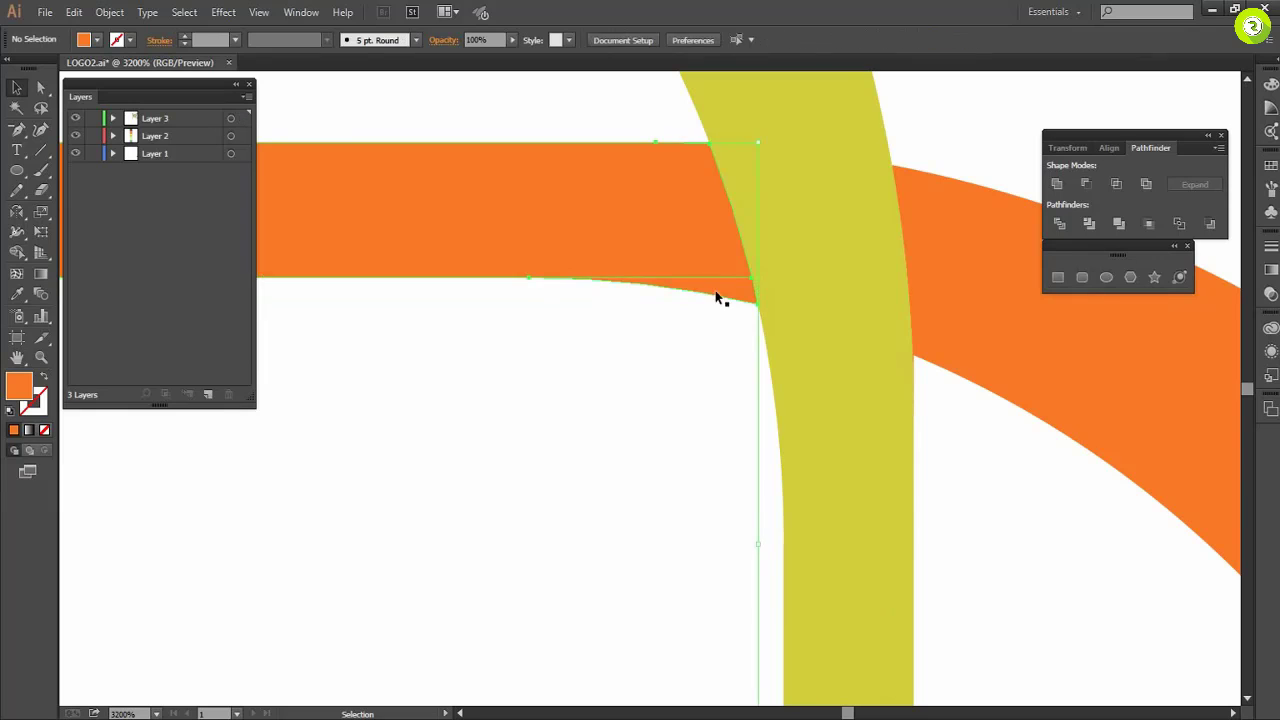
click(715, 290)
scroll(822, 380, down, 3)
scroll(430, 363, left, 1)
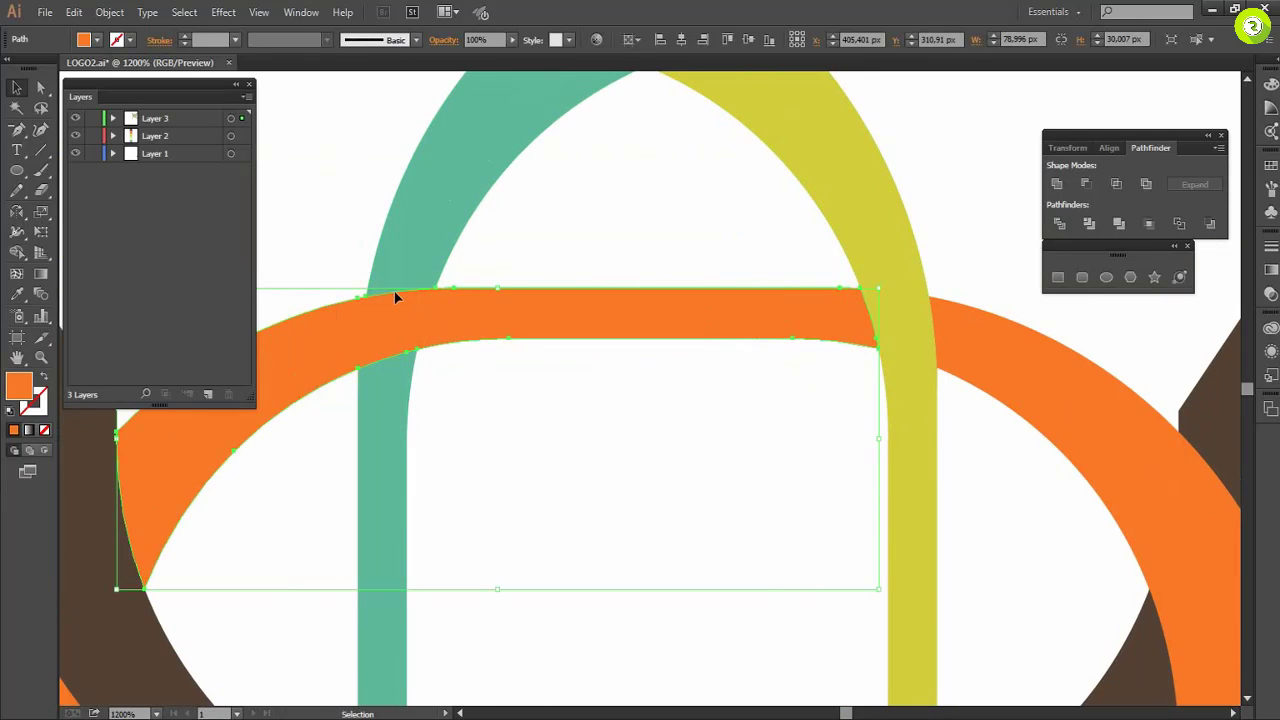
Unite the teal curve above the orange band's upper-left crossing with its adjoining sliver.
scroll(396, 291, up, 5)
scroll(612, 332, down, 4)
click(486, 310)
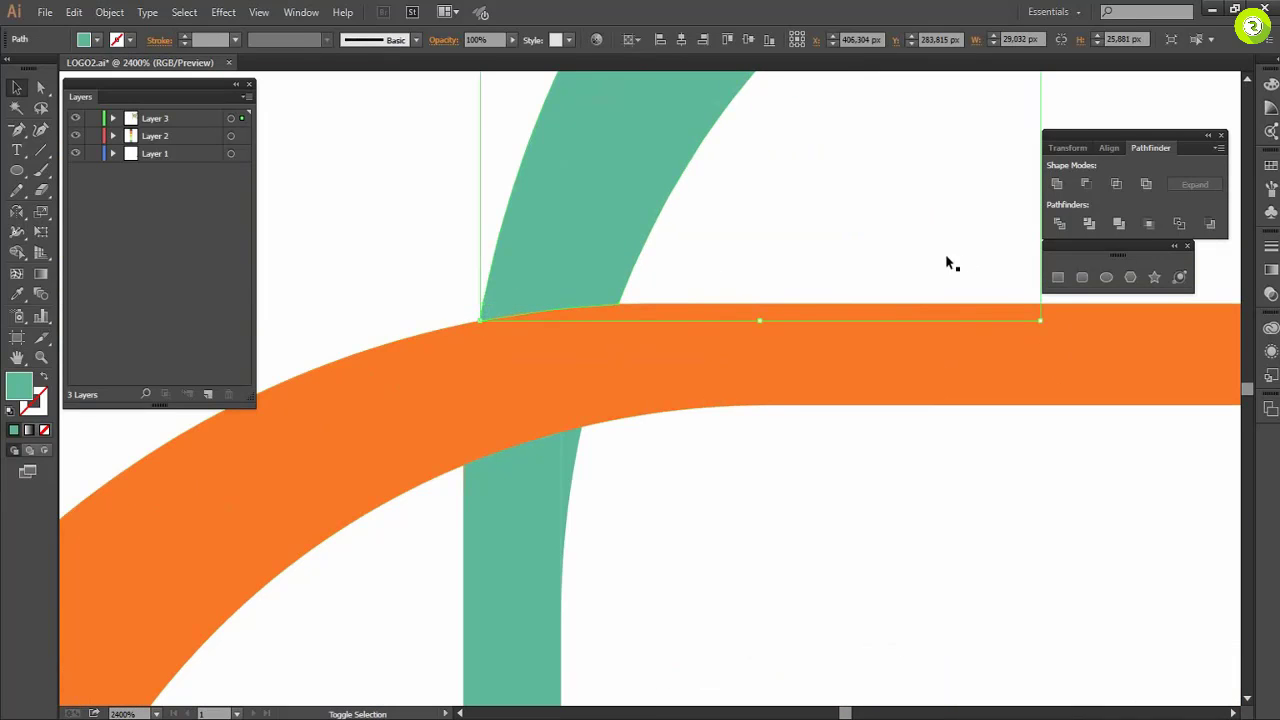
click(854, 234)
key(ctrl+4)
click(775, 388)
Delete the tiny orange sliver on the orange band's upper edge, just right of the upper-left teal crossing.
scroll(631, 293, up, 3)
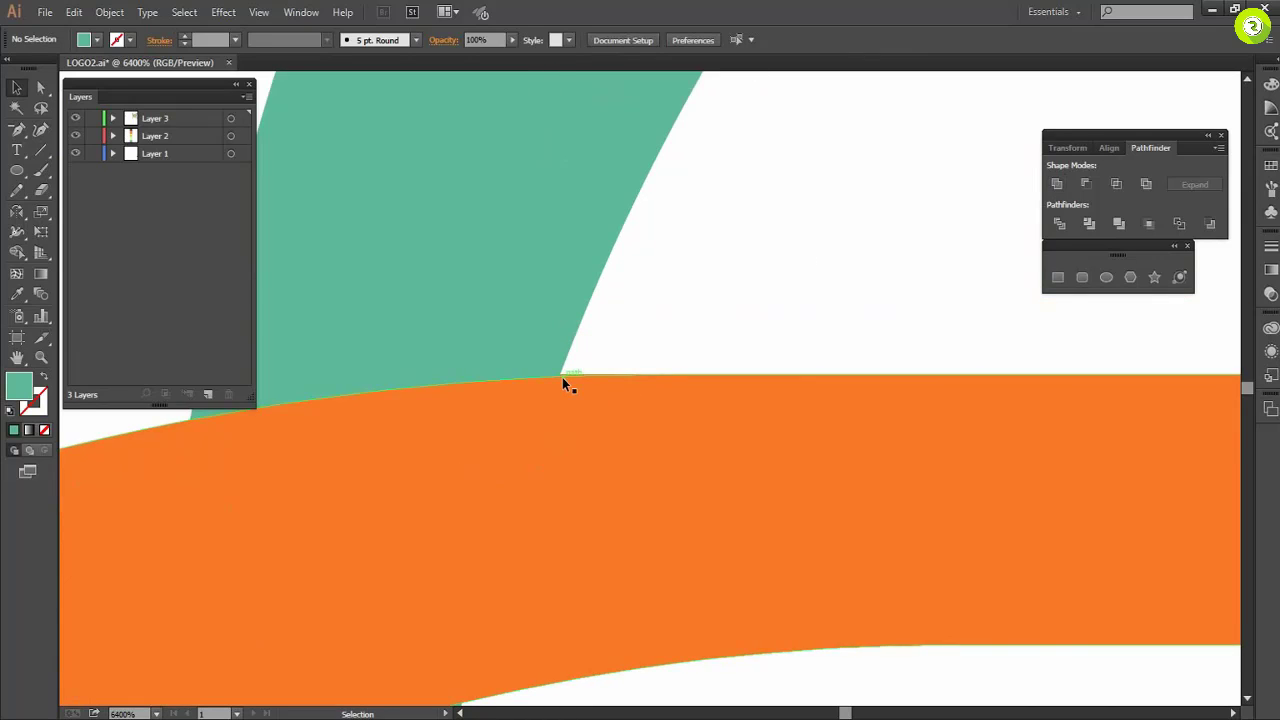
scroll(565, 374, up, 3)
scroll(558, 437, up, 3)
scroll(558, 437, down, 4)
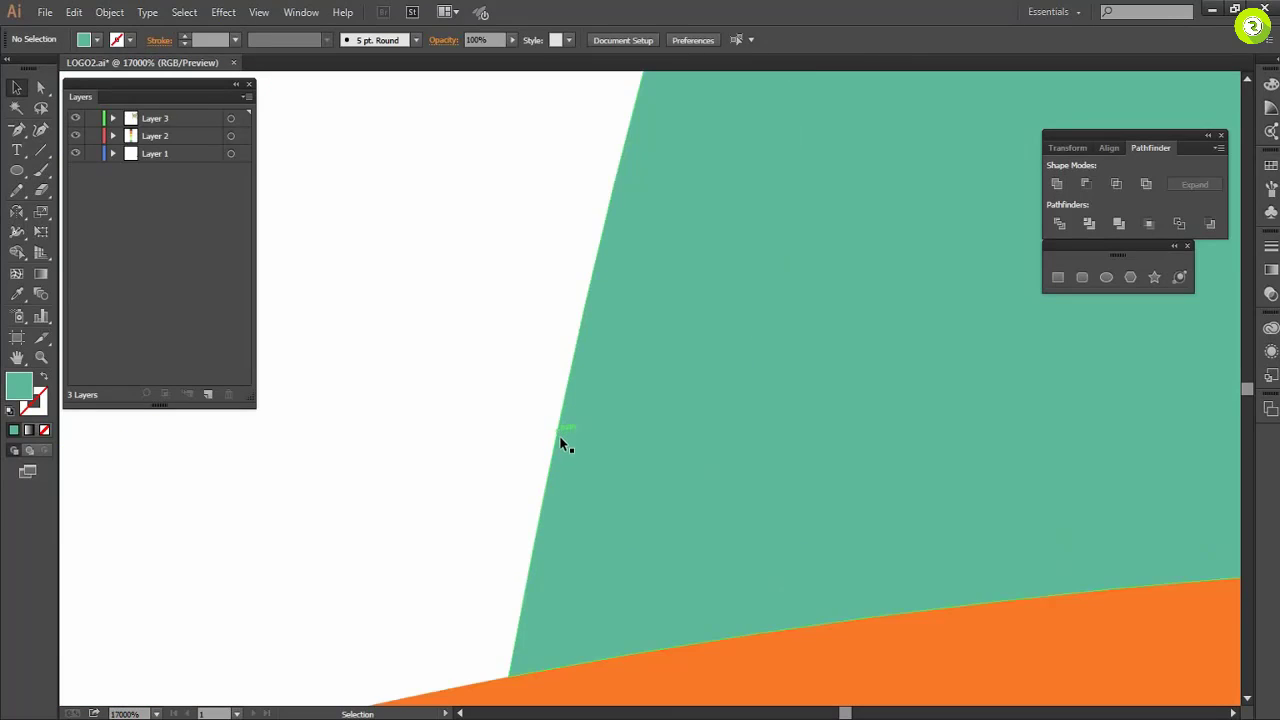
scroll(1007, 212, up, 2)
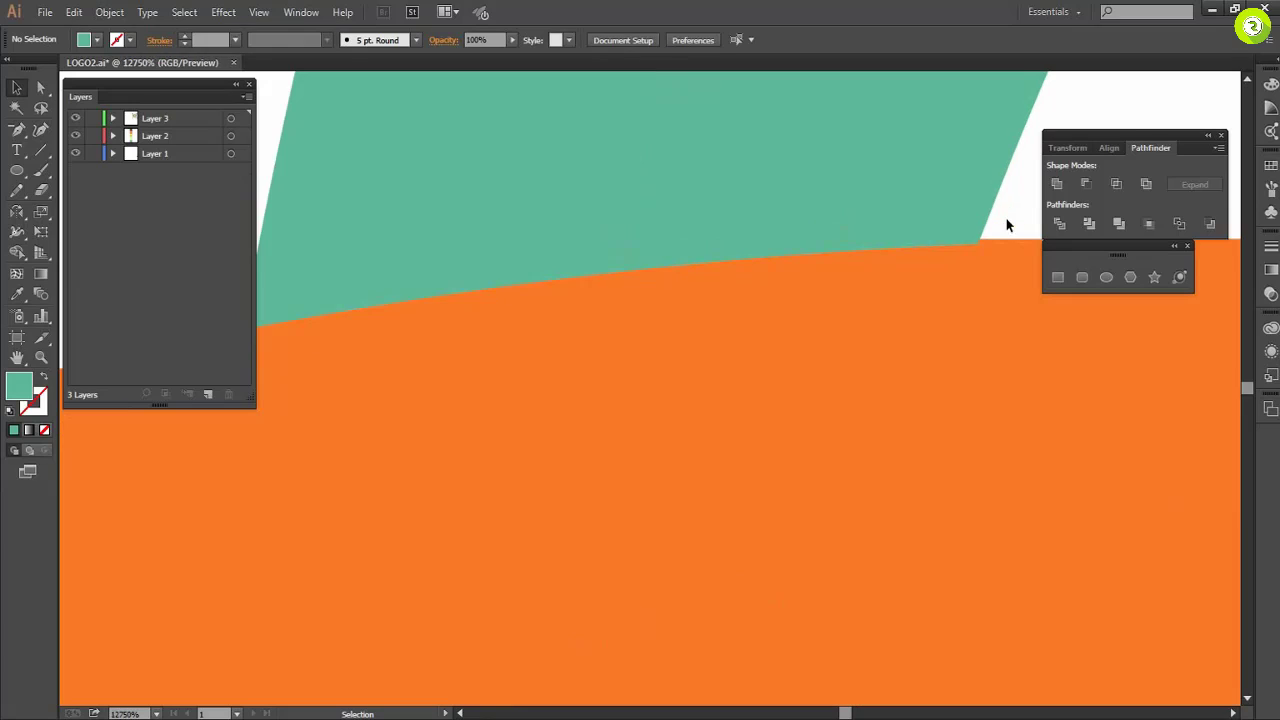
click(1000, 237)
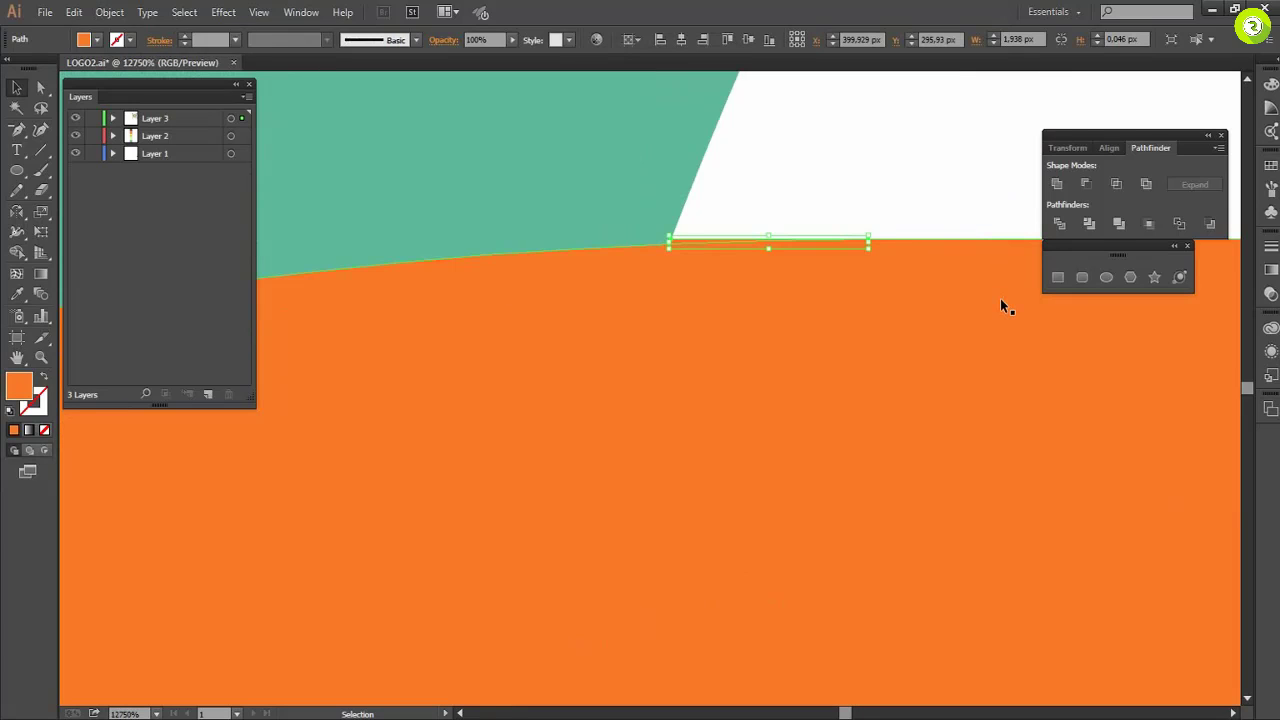
click(914, 206)
scroll(884, 243, down, 2)
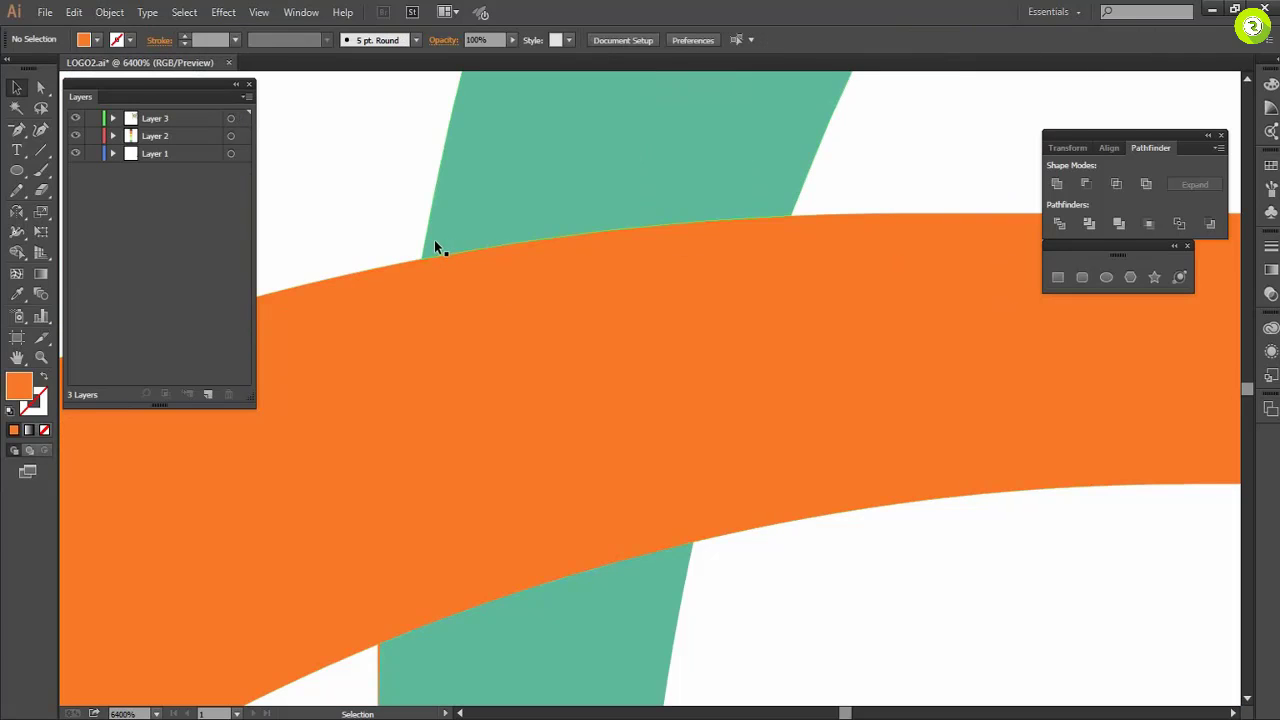
Delete the thin orange sliver on the teal strip's outer edge directly below the orange band.
scroll(806, 486, down, 1)
scroll(609, 560, up, 3)
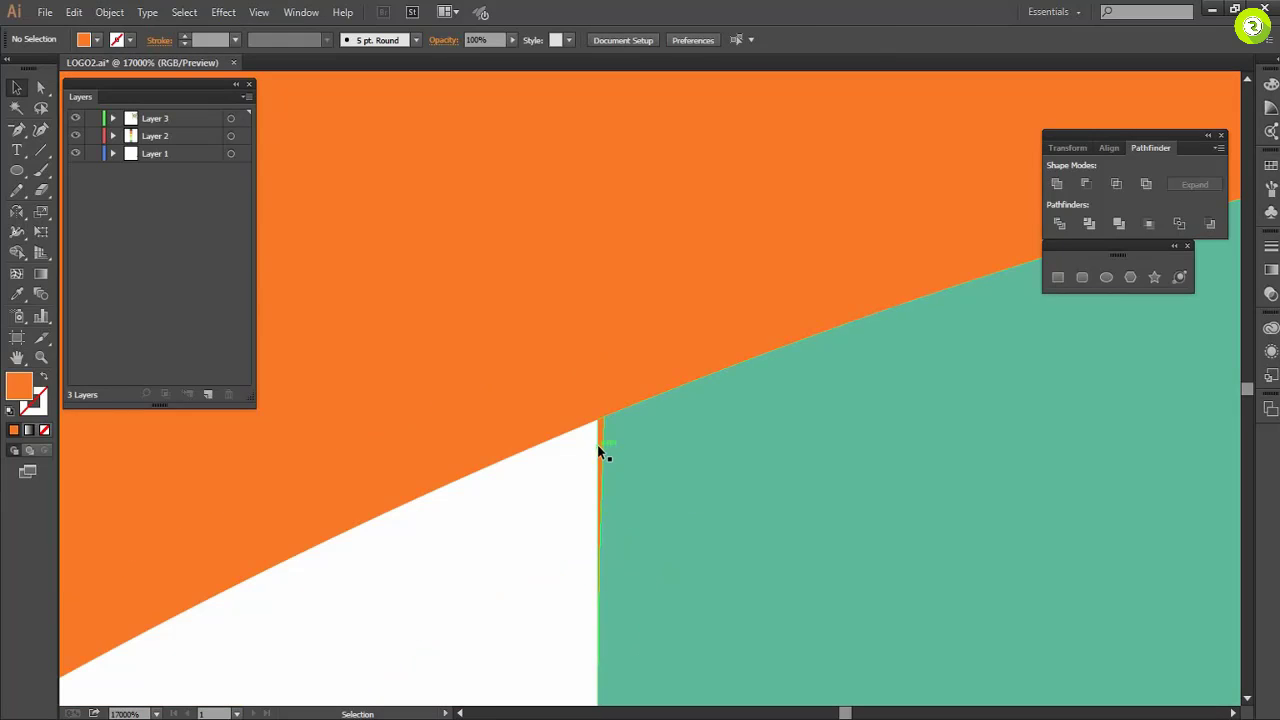
click(600, 452)
key(Delete)
Unite the teal left side of the square with the narrow teal piece along its inner edge, below the orange band.
scroll(580, 530, down, 2)
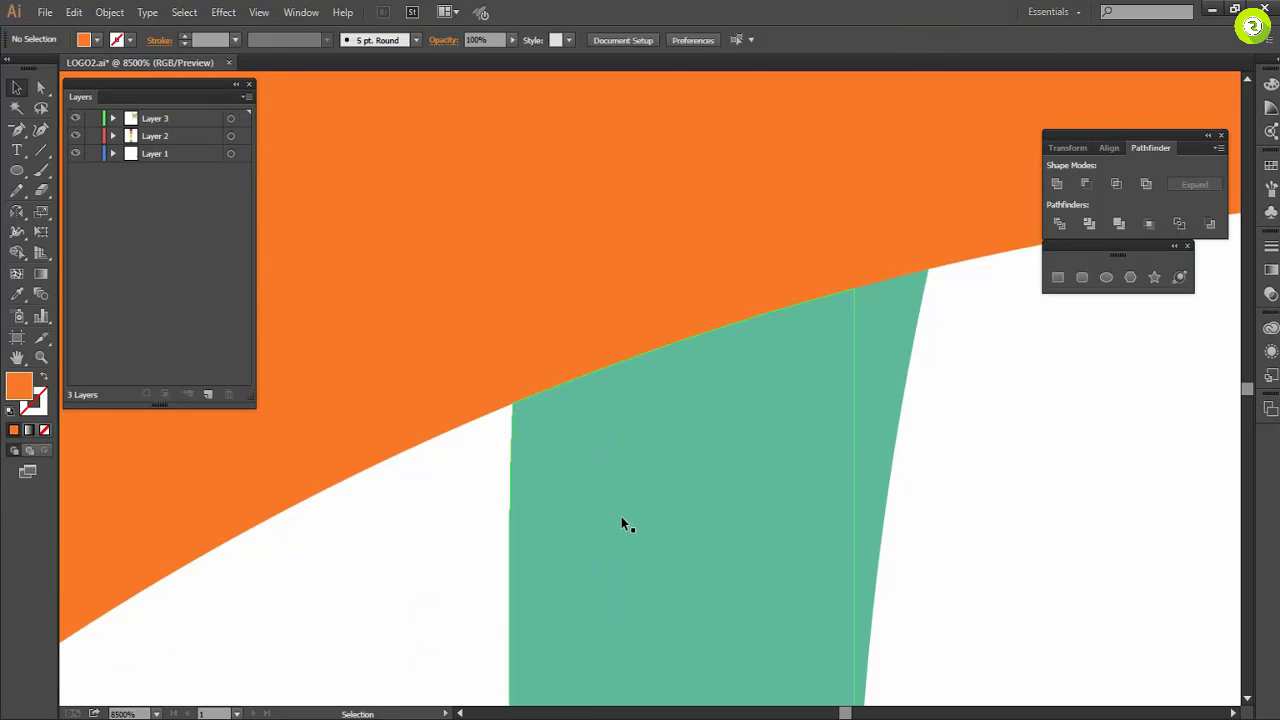
click(887, 410)
shift+click(817, 404)
click(1057, 184)
click(1025, 421)
scroll(1025, 421, down, 3)
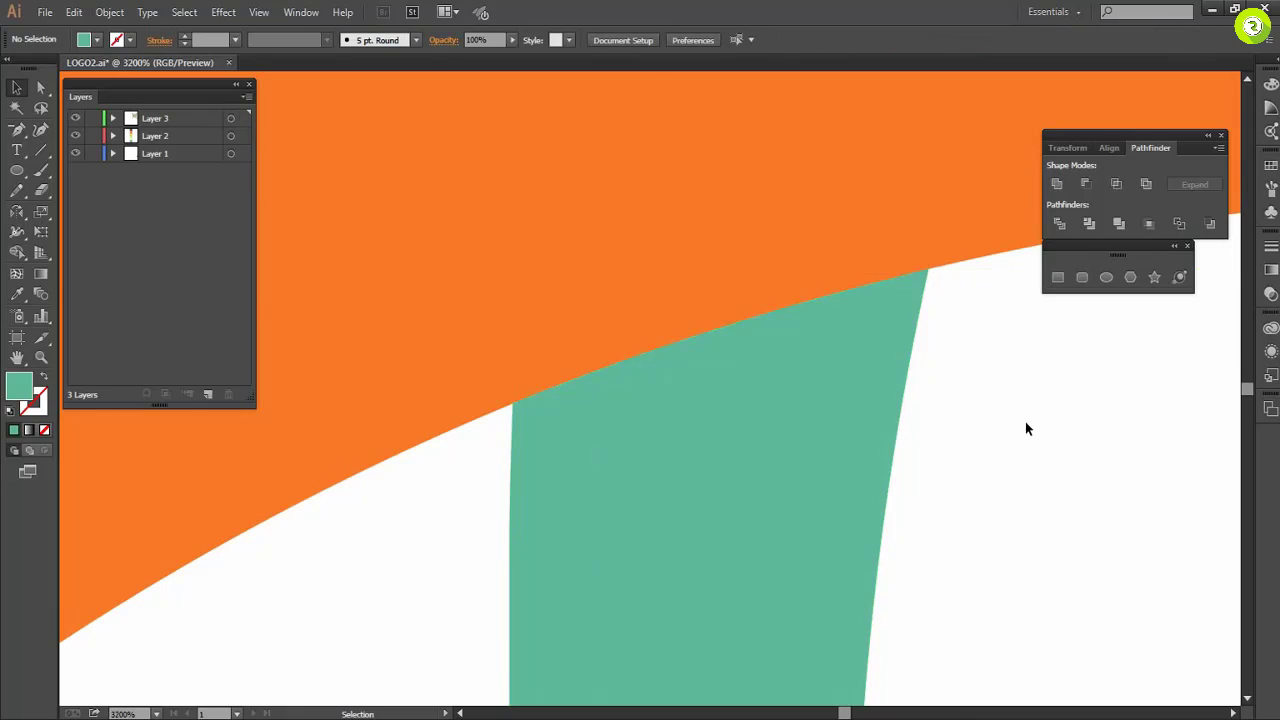
Delete the thin orange sliver on the teal strip's outer edge just above the lower-left brown crossing.
scroll(1025, 428, down, 3)
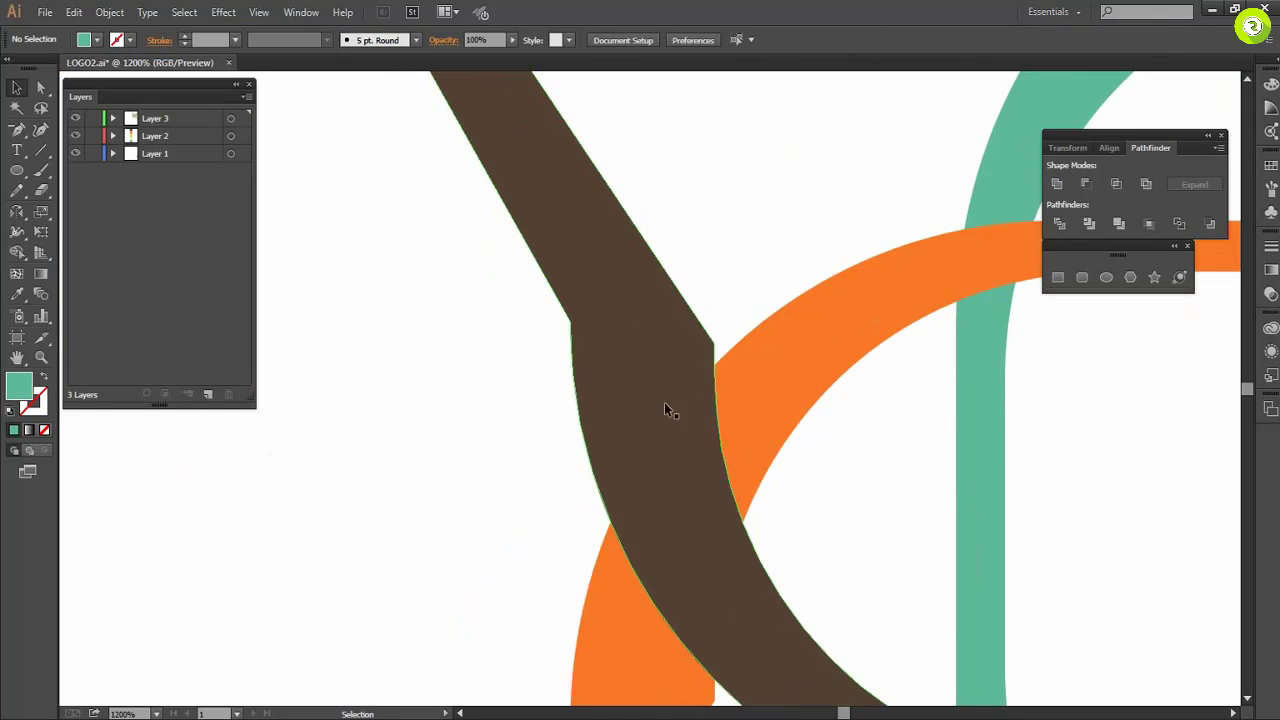
scroll(757, 571, down, 10)
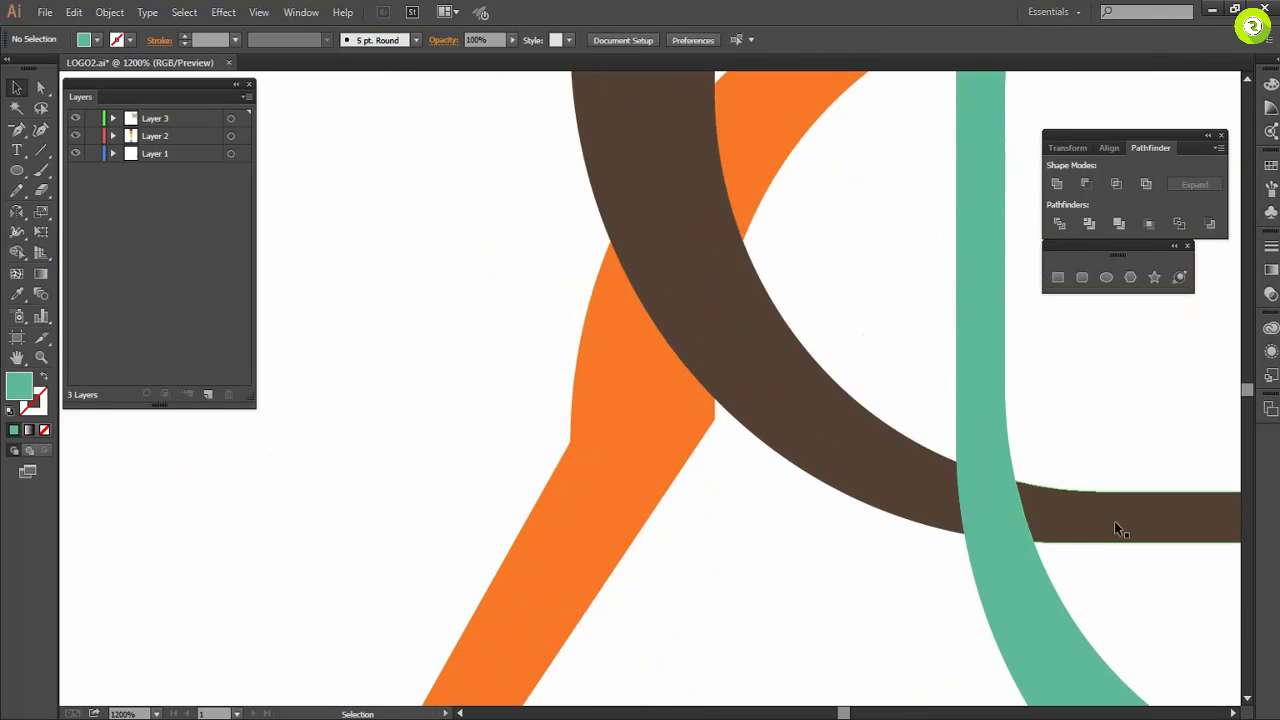
scroll(1021, 517, up, 6)
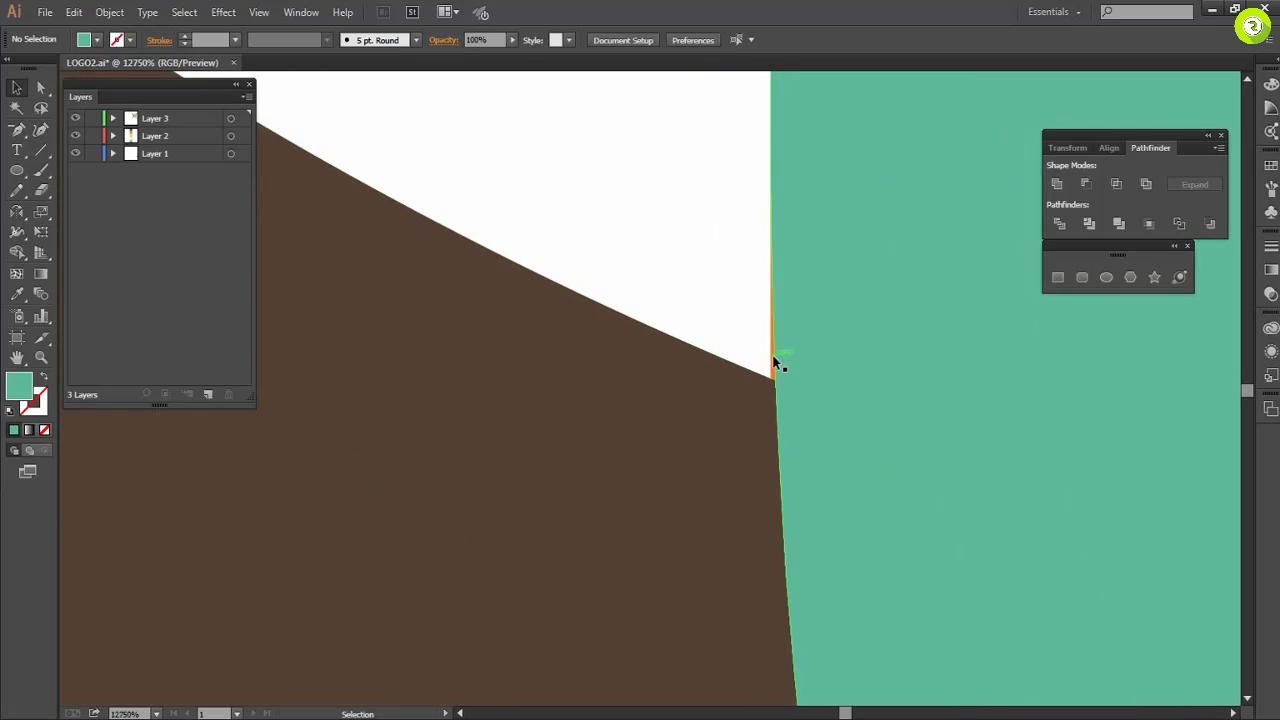
click(771, 364)
key(Delete)
scroll(834, 448, down, 3)
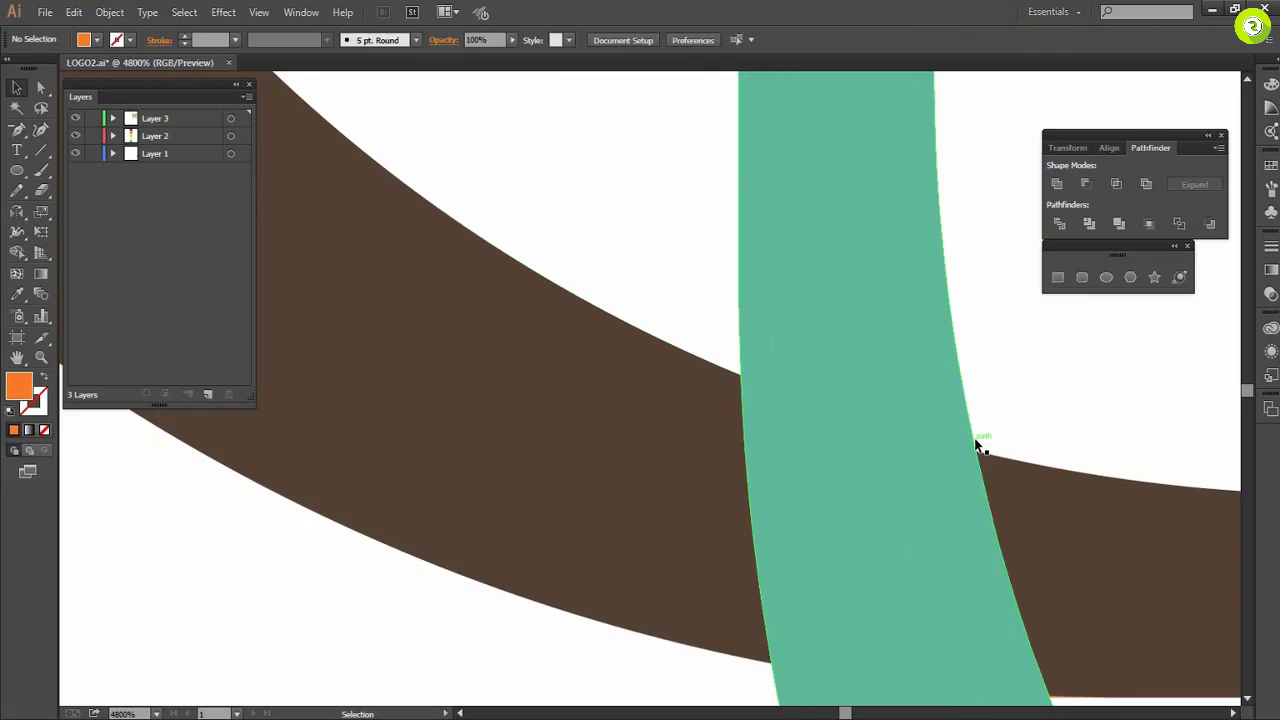
Delete the orange sliver under the brown band, just right of the lower-left teal crossing.
scroll(1053, 545, up, 3)
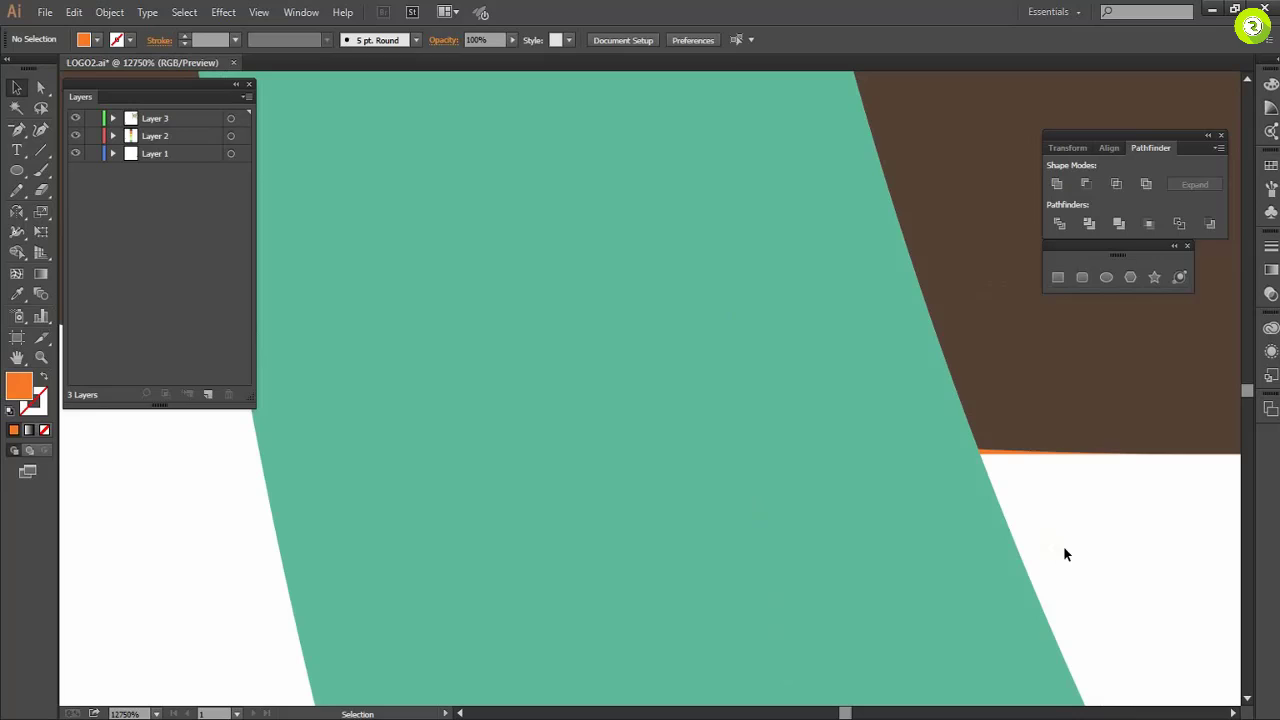
click(1001, 454)
key(Delete)
scroll(1007, 543, down, 3)
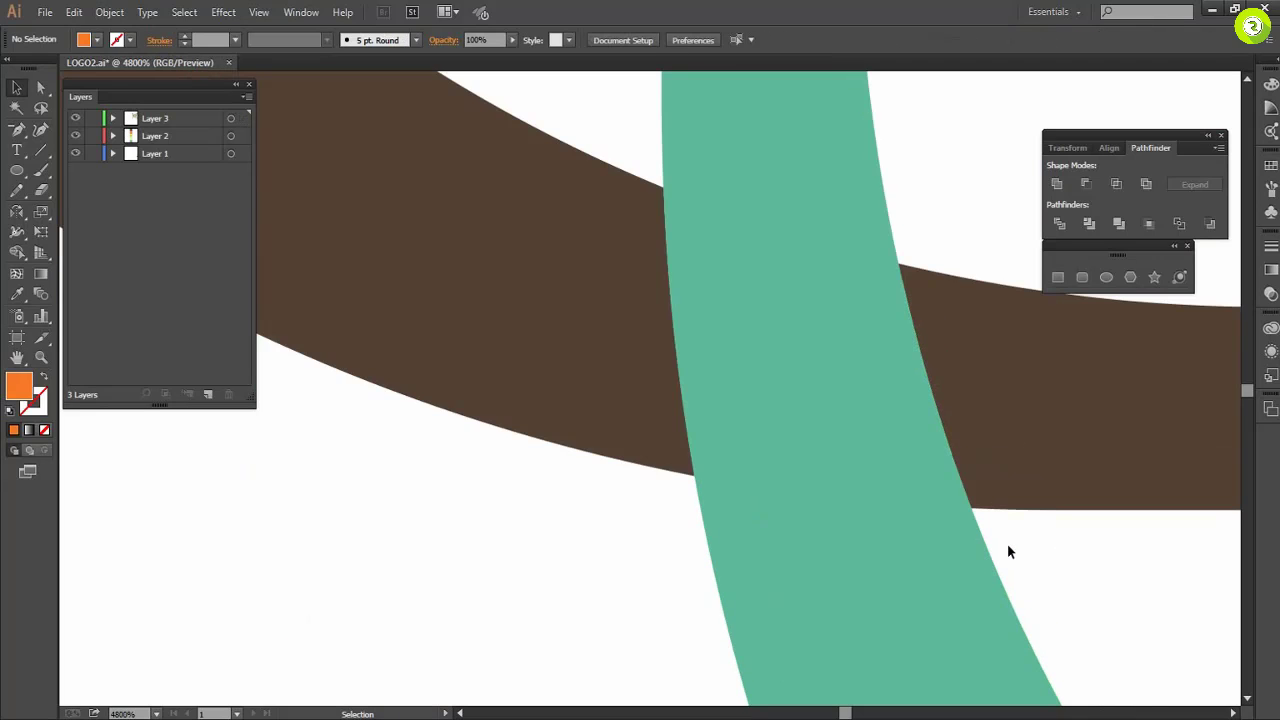
Delete the orange sliver under the brown band, just left of the lower-right yellow-green crossing.
scroll(1007, 543, down, 2)
scroll(1007, 543, right, 5)
scroll(1007, 543, right, 3)
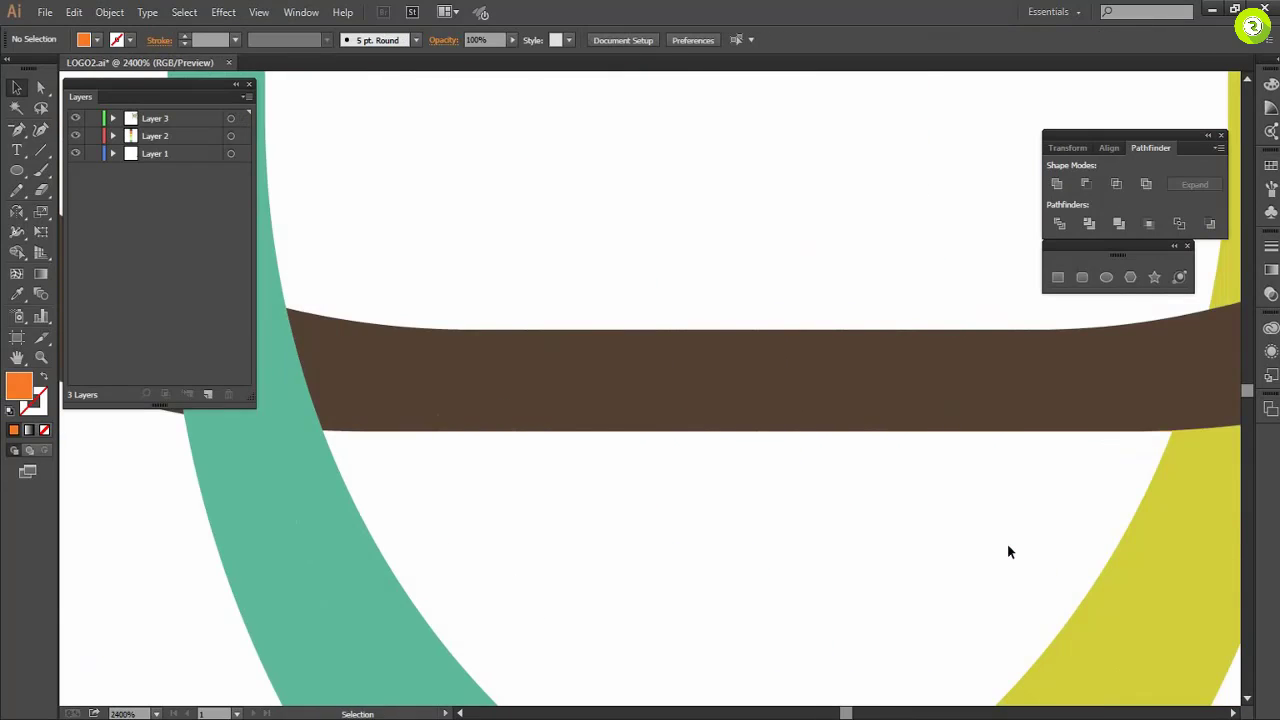
scroll(1007, 543, right, 3)
scroll(1061, 511, right, 1)
scroll(1027, 385, up, 2)
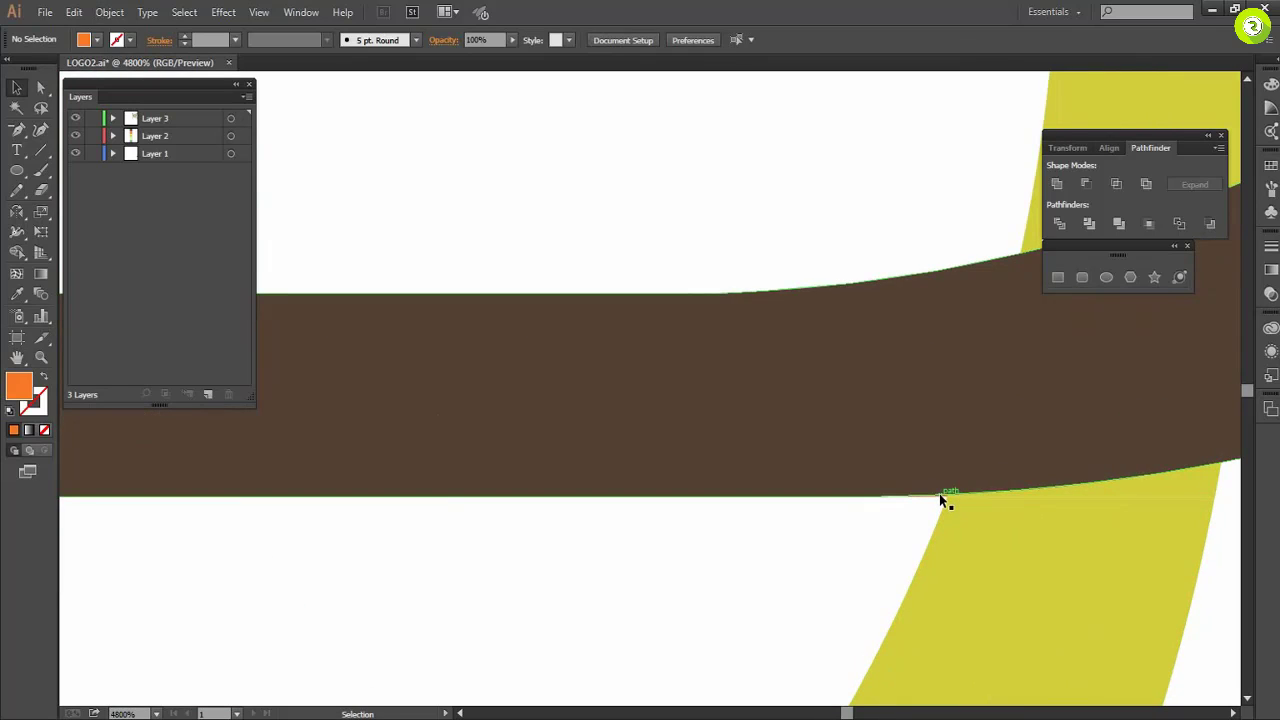
click(932, 502)
scroll(912, 526, up, 3)
scroll(912, 526, down, 2)
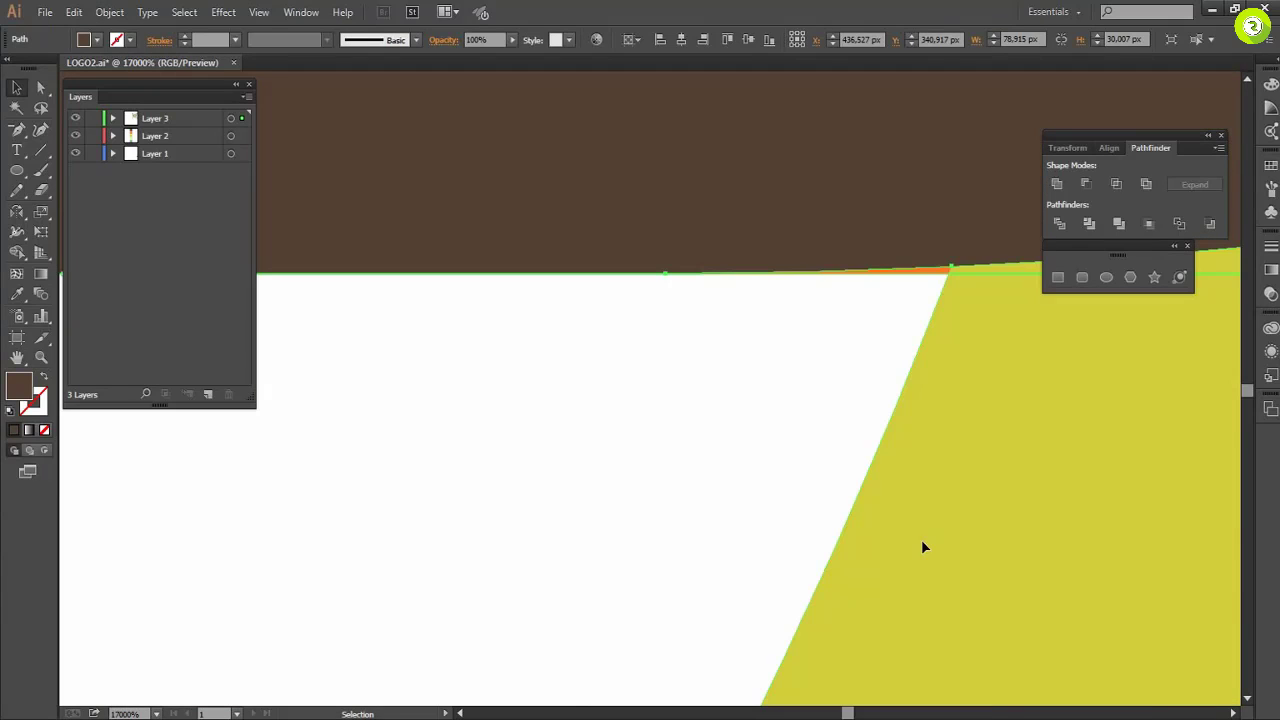
click(925, 270)
key(Delete)
click(925, 271)
key(Delete)
scroll(867, 376, down, 1)
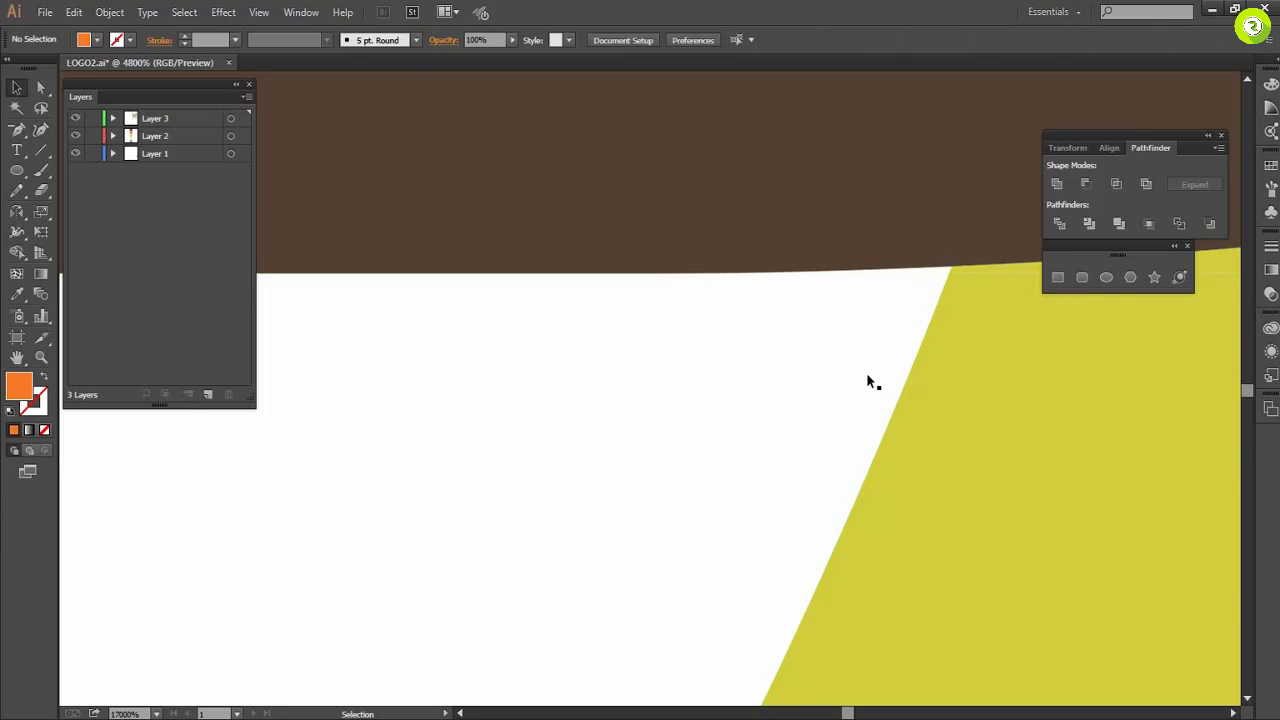
Unite the adjoining yellow-green pieces below and above the brown band at the lower-right crossing.
scroll(868, 380, down, 3)
click(1091, 482)
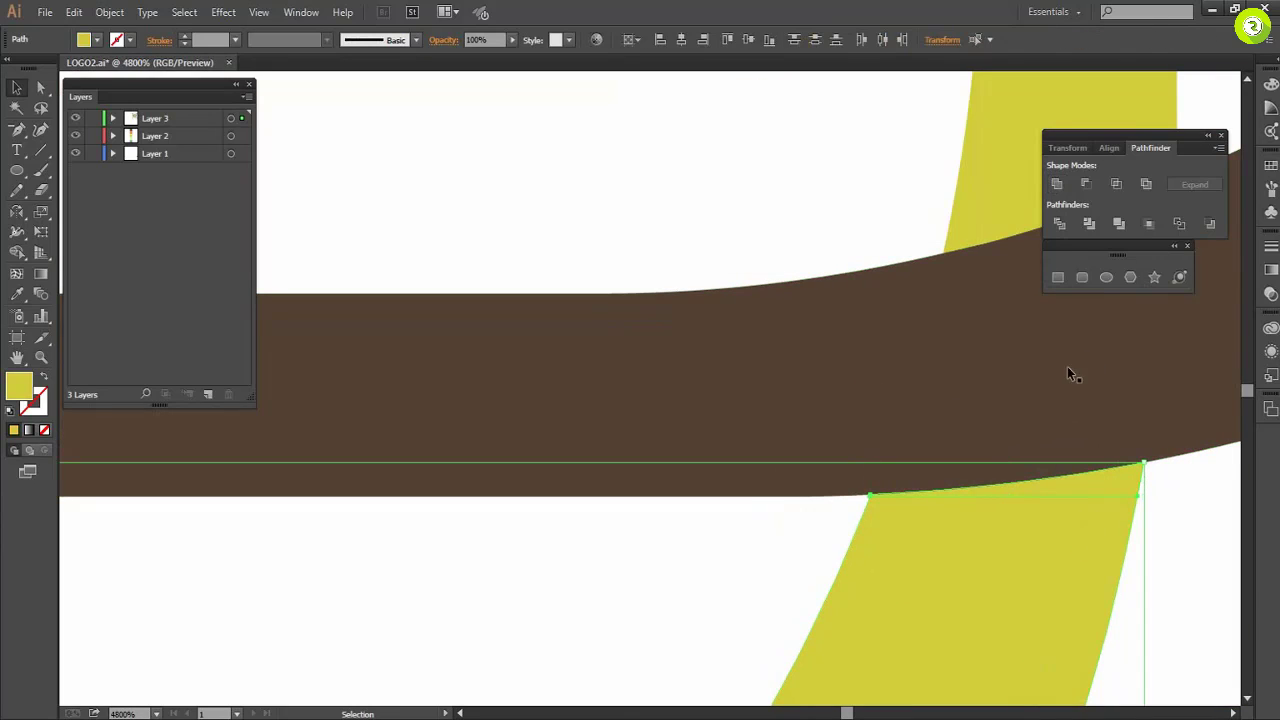
key(ctrl+shift+a)
scroll(893, 465, up, 3)
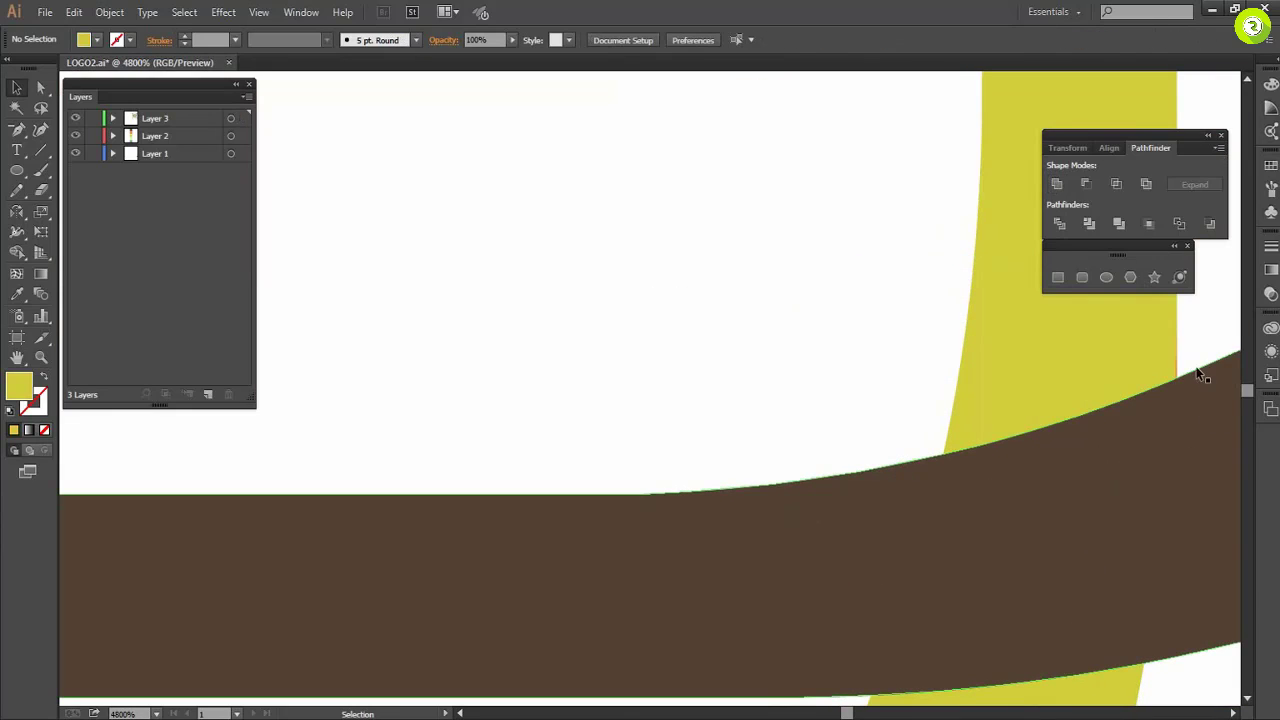
click(1035, 386)
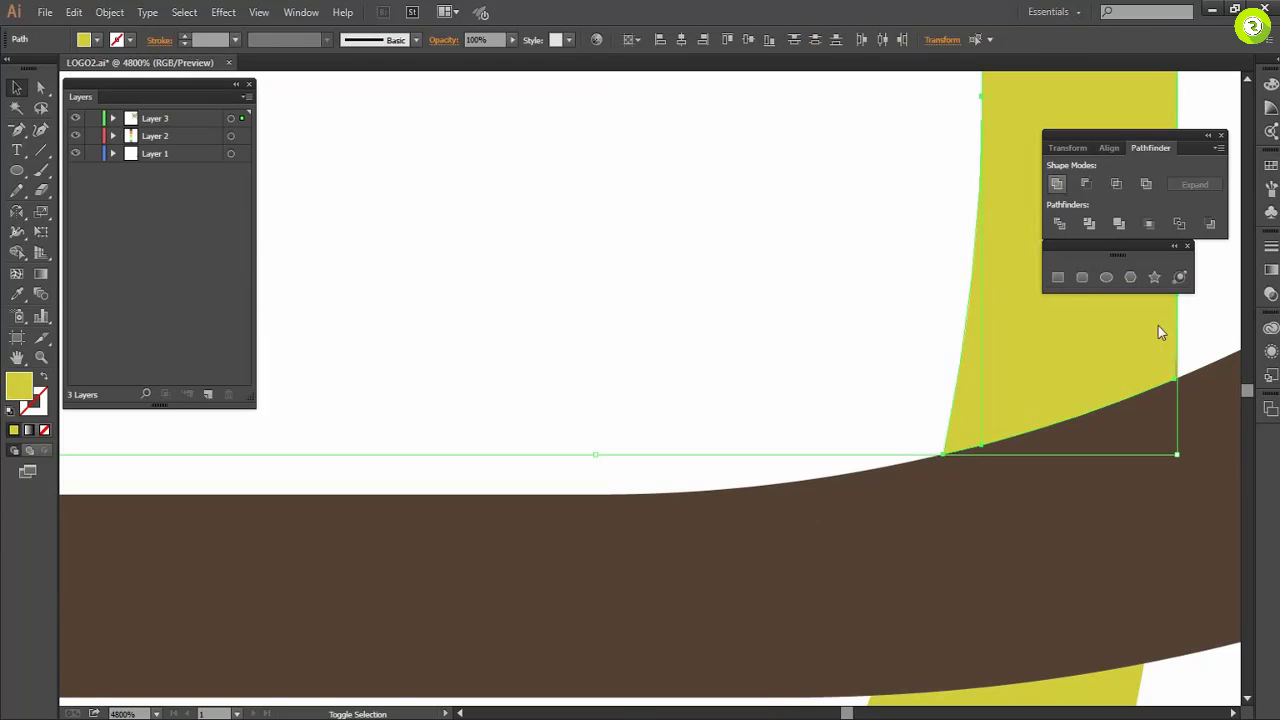
click(1194, 358)
Delete the thin orange sliver on the yellow-green strip's outer edge just above the lower-right brown crossing.
scroll(1194, 358, right, 2)
scroll(1146, 357, up, 1)
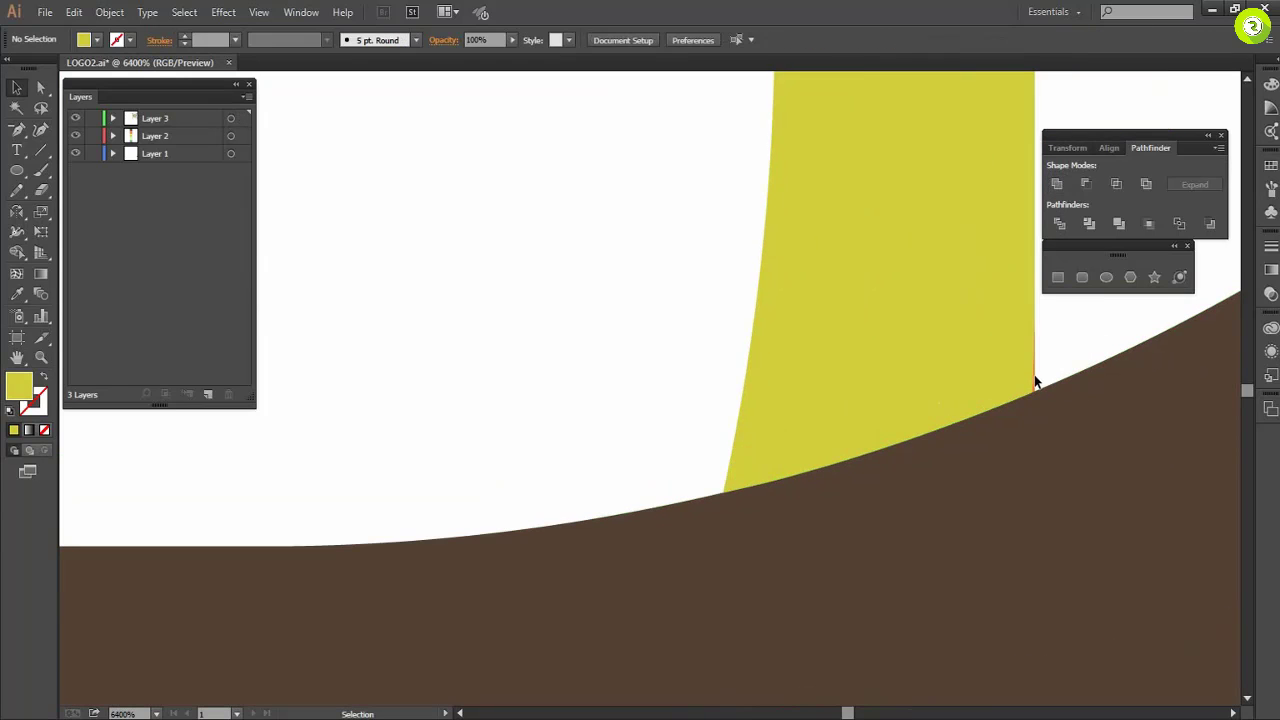
click(1036, 382)
click(1067, 336)
click(1036, 384)
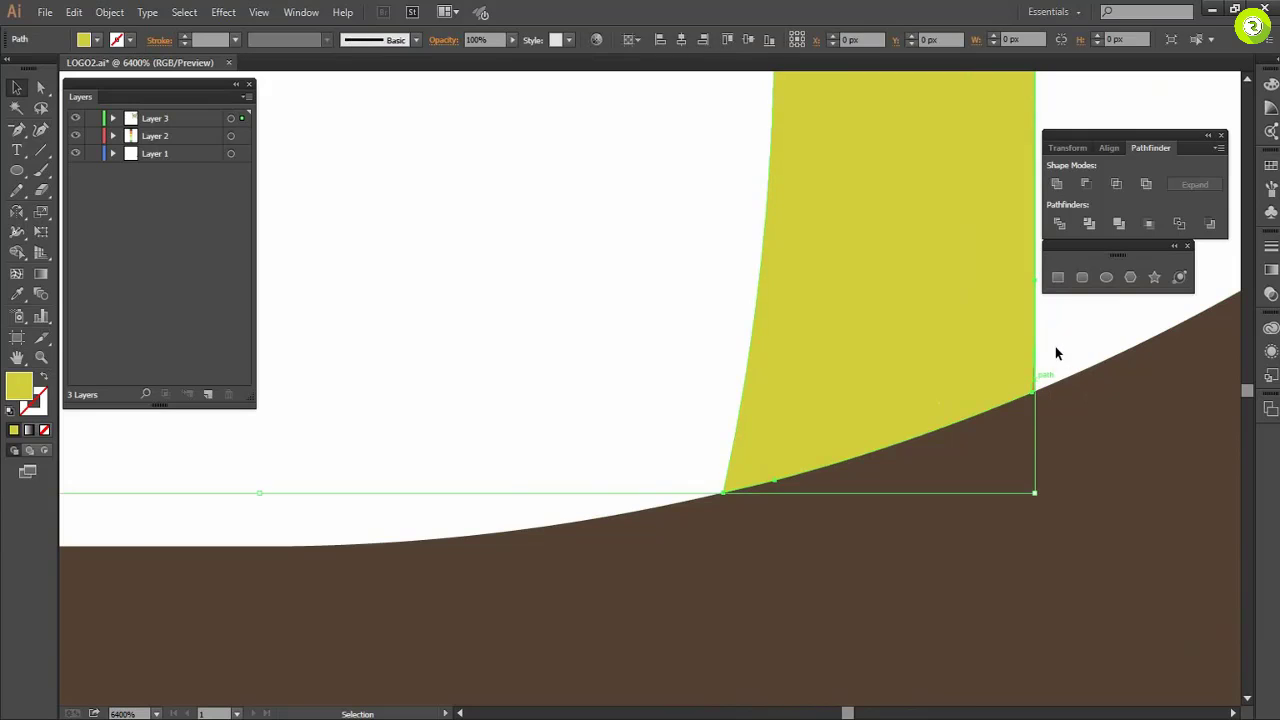
click(1062, 371)
scroll(1064, 378, up, 3)
click(1010, 586)
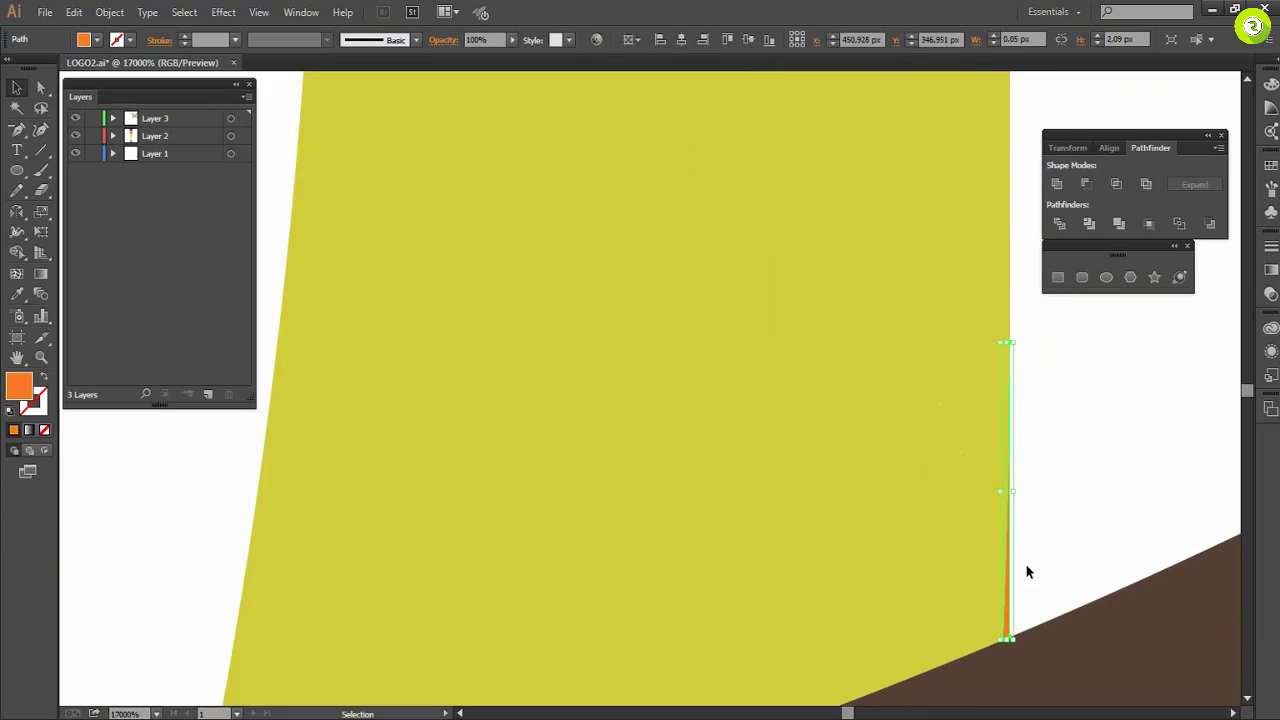
key(ctrl+shift+a)
scroll(1035, 533, down, 3)
scroll(1035, 534, down, 6)
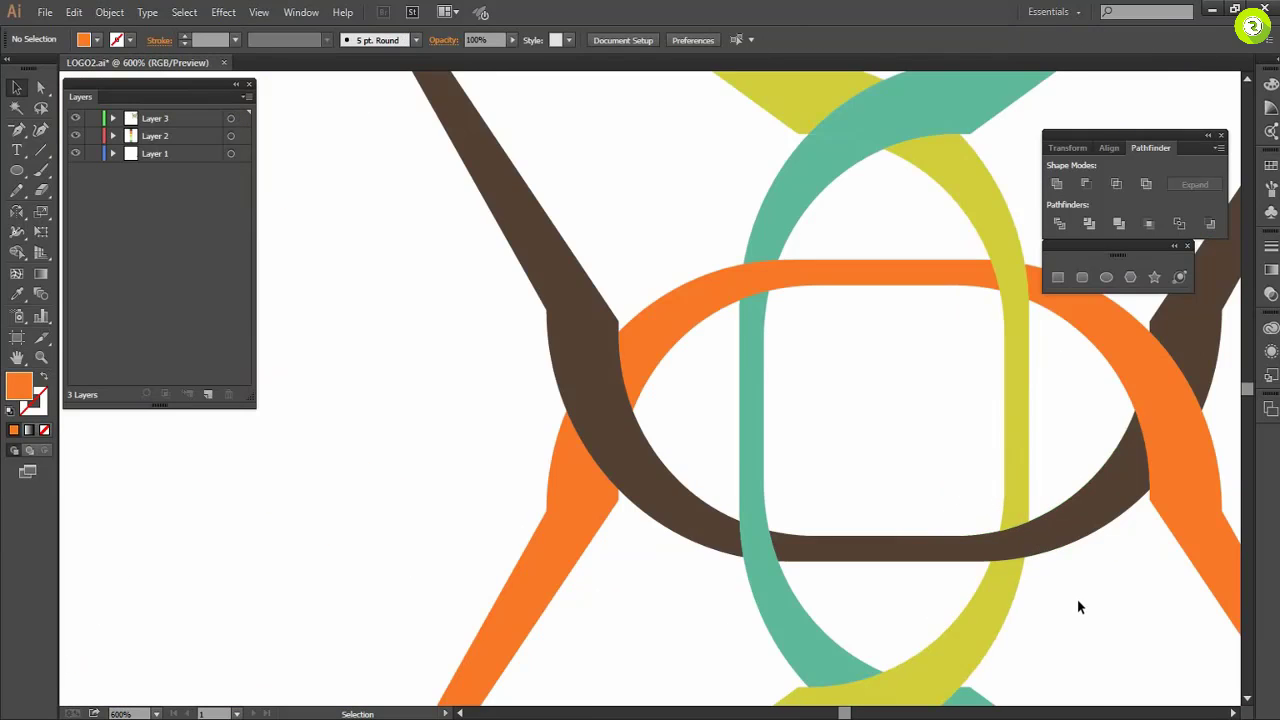
Examine the teal and brown bands around the lower-left crossing for leftover slivers or unmerged pieces.
click(878, 550)
click(828, 506)
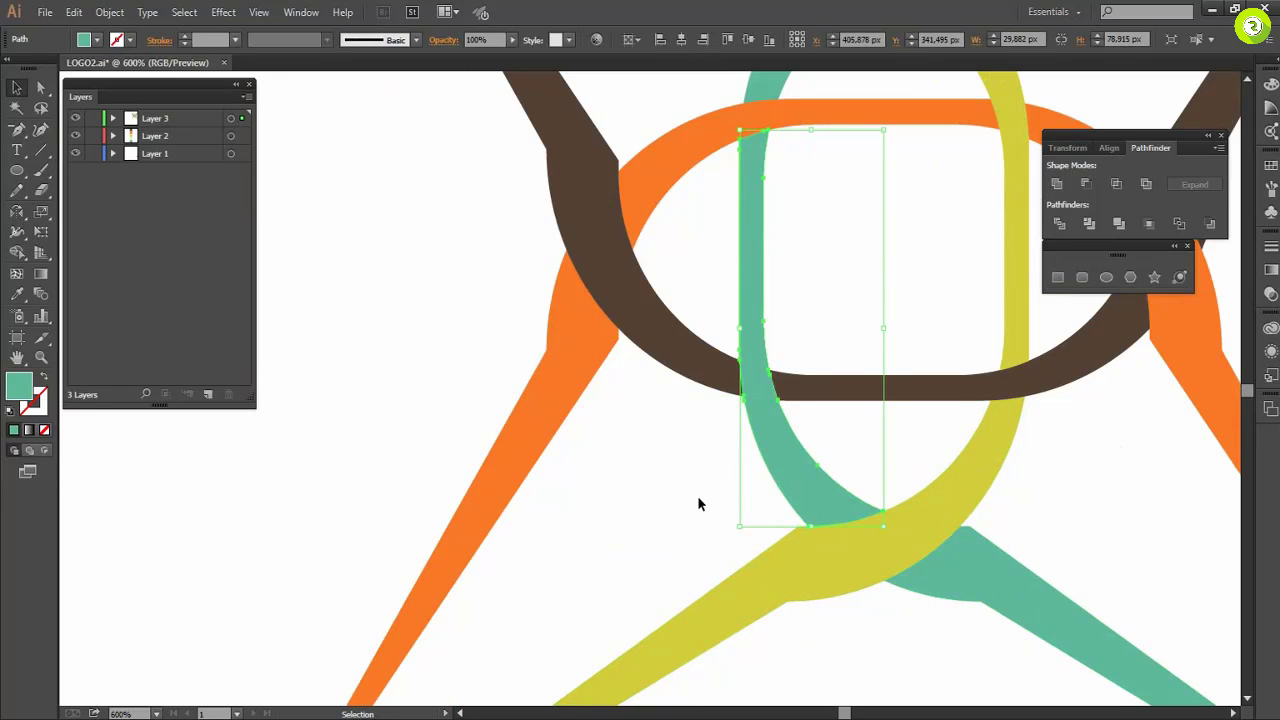
key(ctrl+shift+a)
scroll(747, 392, up, 2)
scroll(740, 452, up, 2)
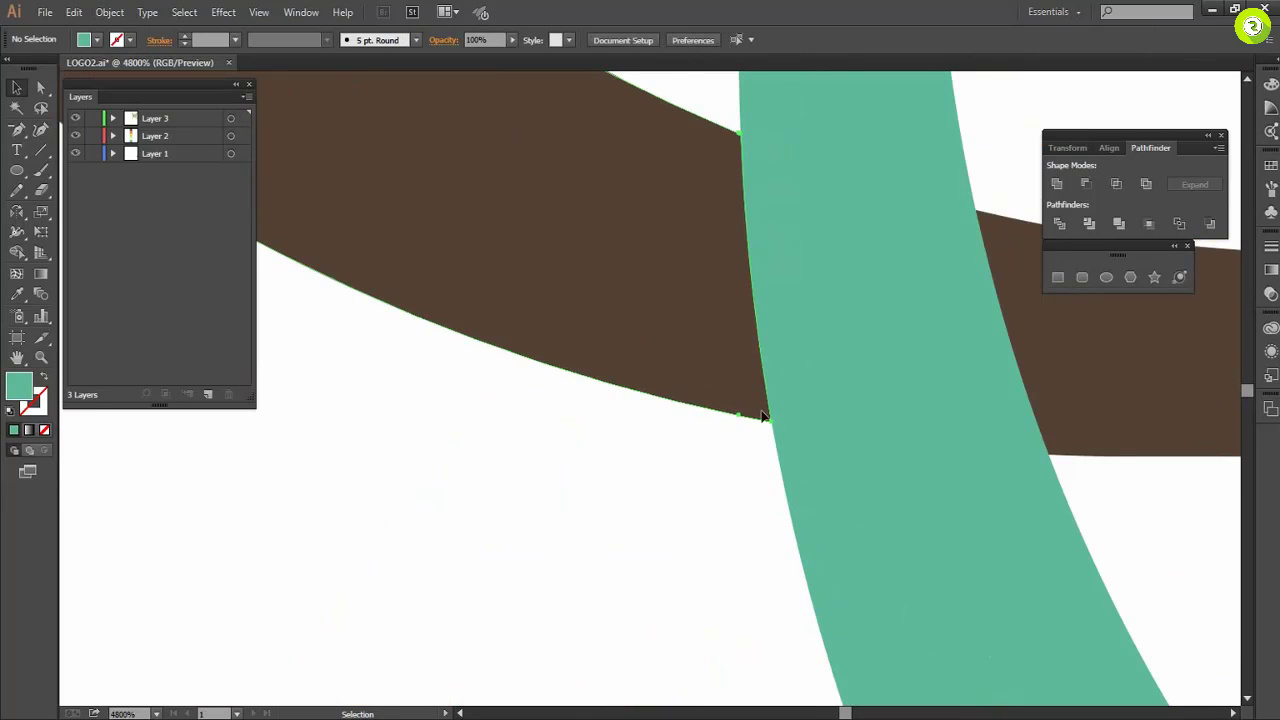
click(1074, 380)
scroll(890, 500, down, 2)
scroll(918, 517, down, 4)
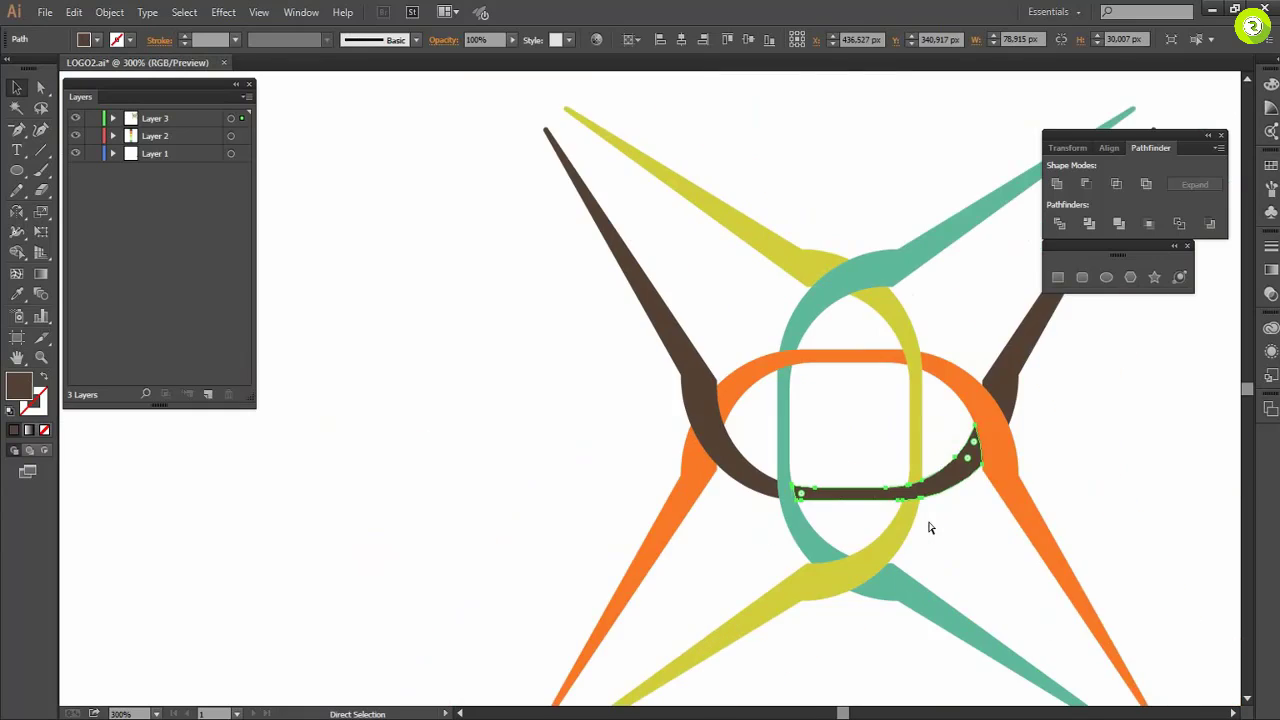
click(846, 434)
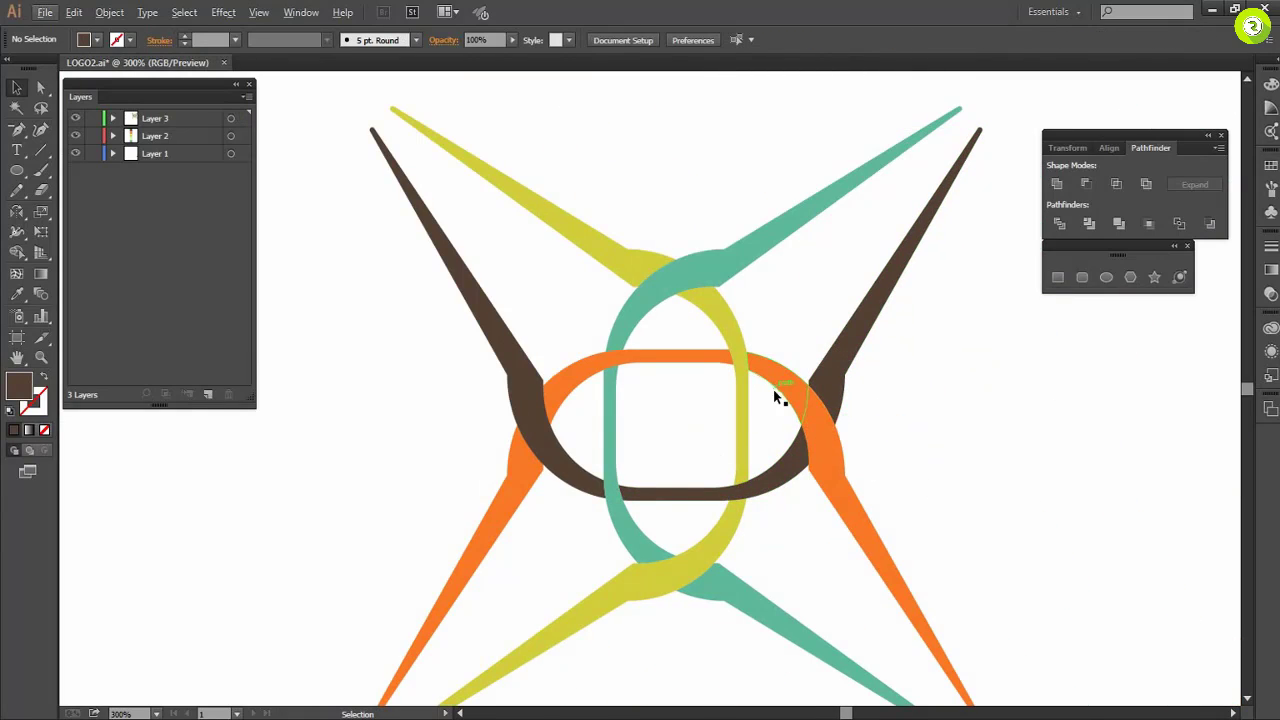
Expand Layer 3 and hide its topmost path, the yellow-green right side of the square.
click(112, 118)
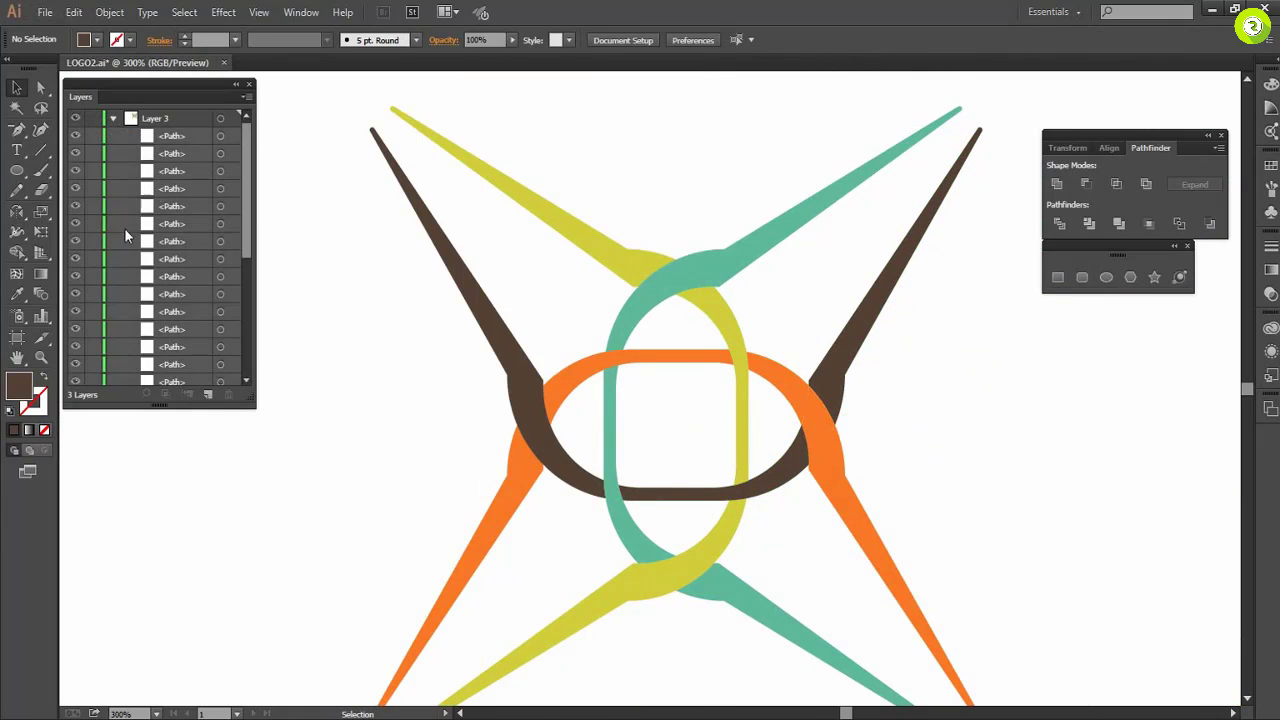
click(469, 154)
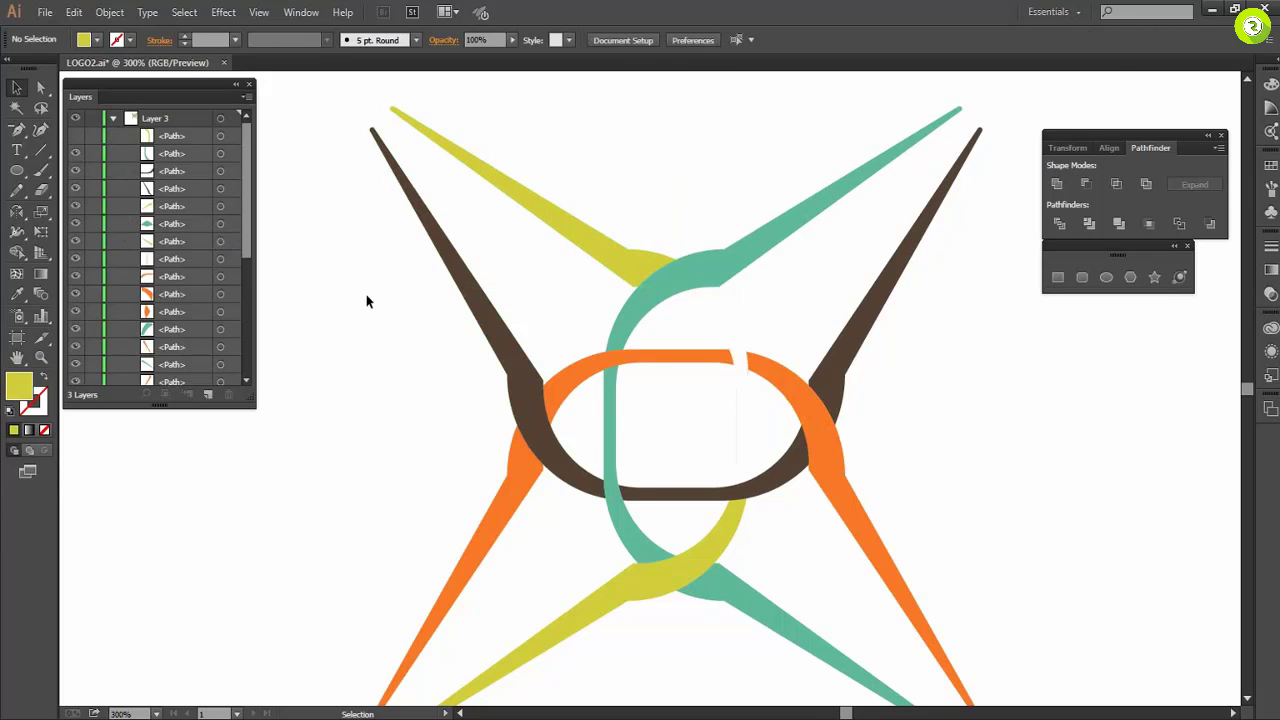
Delete the leftover white path covering the inside of the central square and the right loop.
scroll(365, 296, down, 1)
click(624, 435)
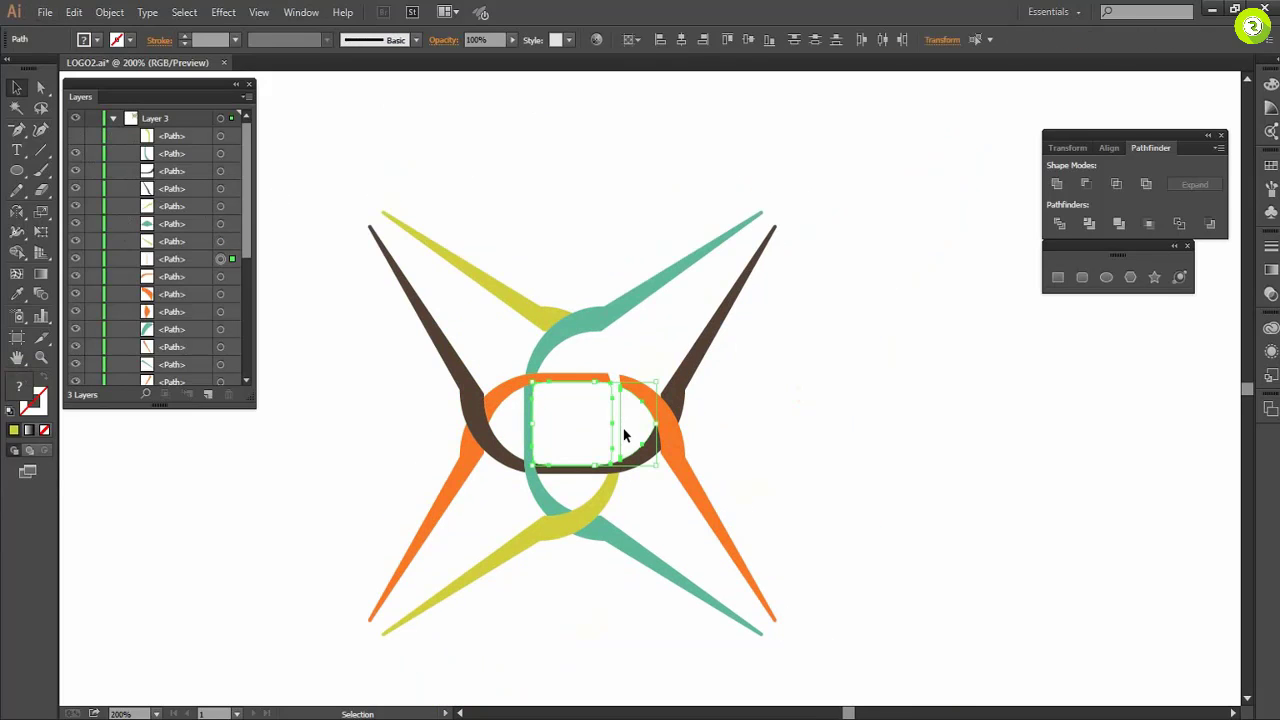
key(Delete)
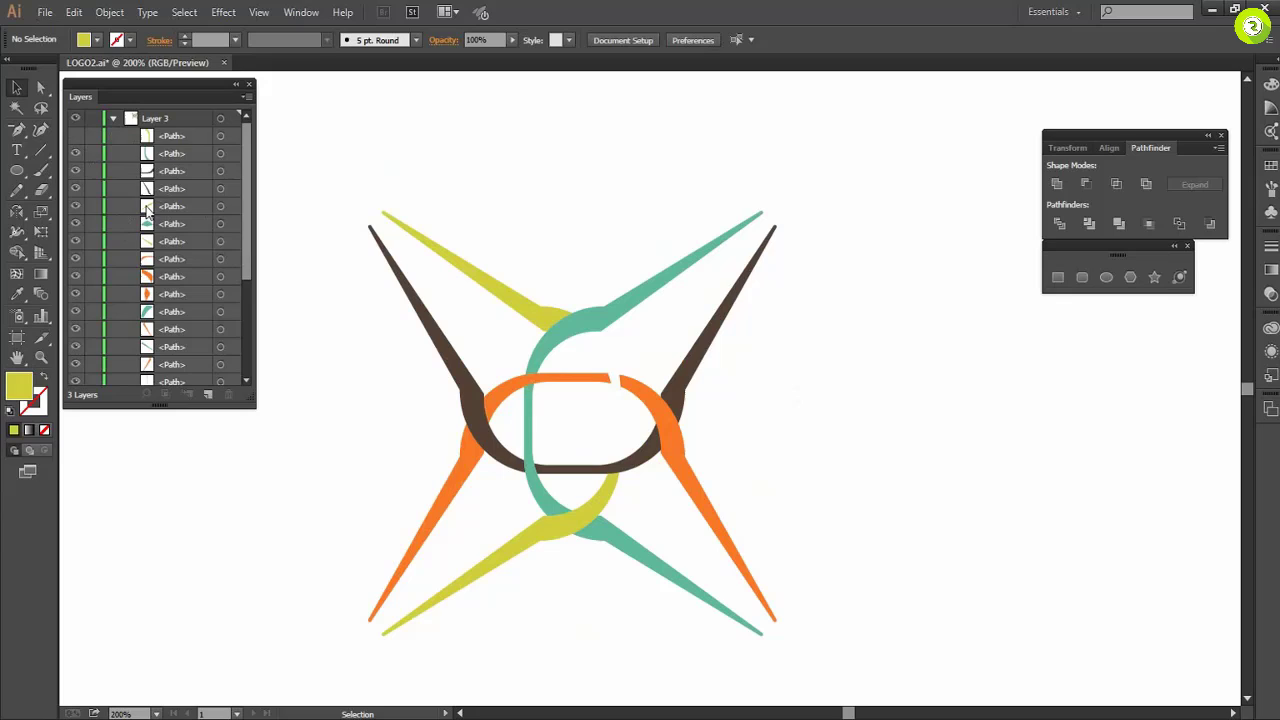
Hide the Layer 3 paths of the square's teal side, the brown bottom curve, the left brown arm and the lower-left yellow-green arm.
click(76, 155)
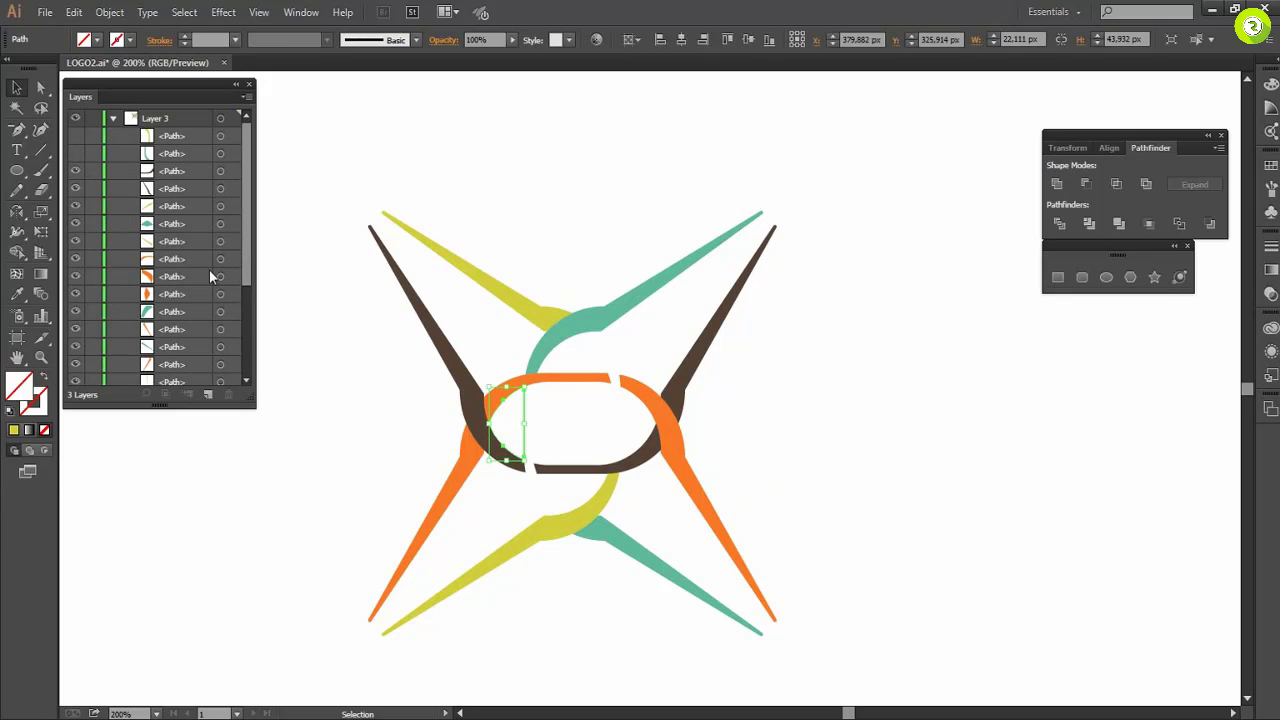
click(76, 171)
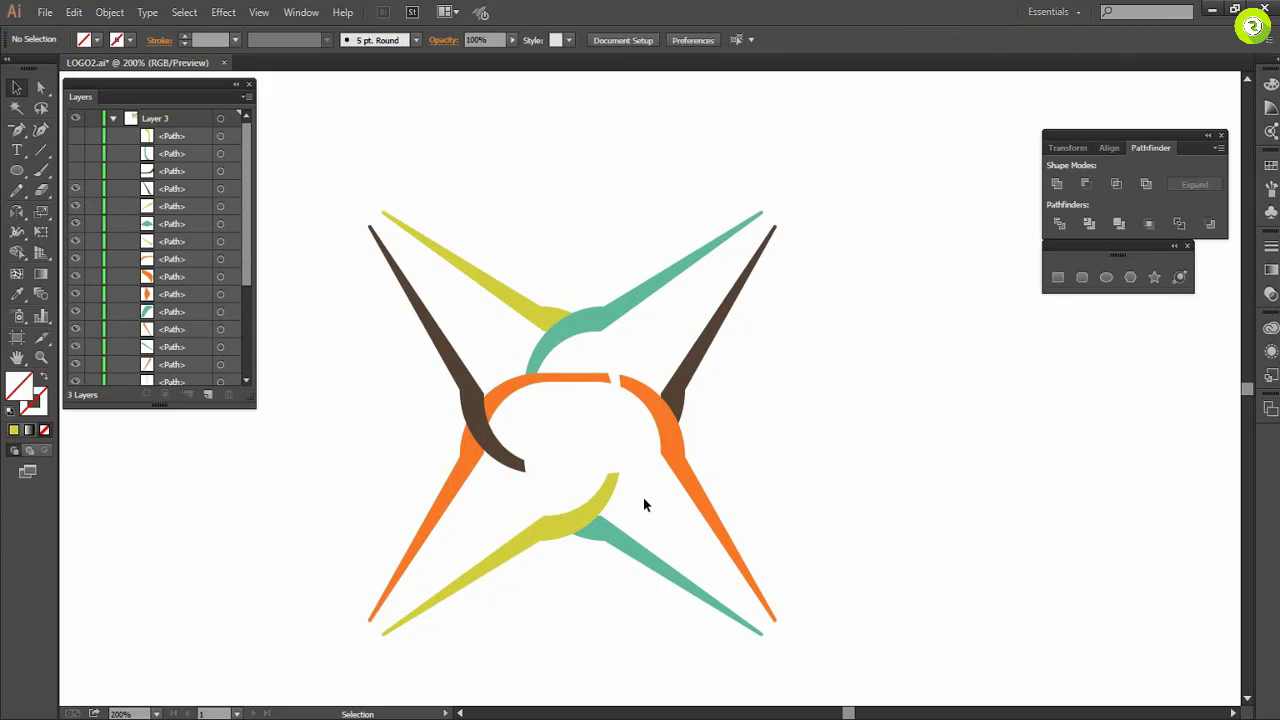
click(75, 190)
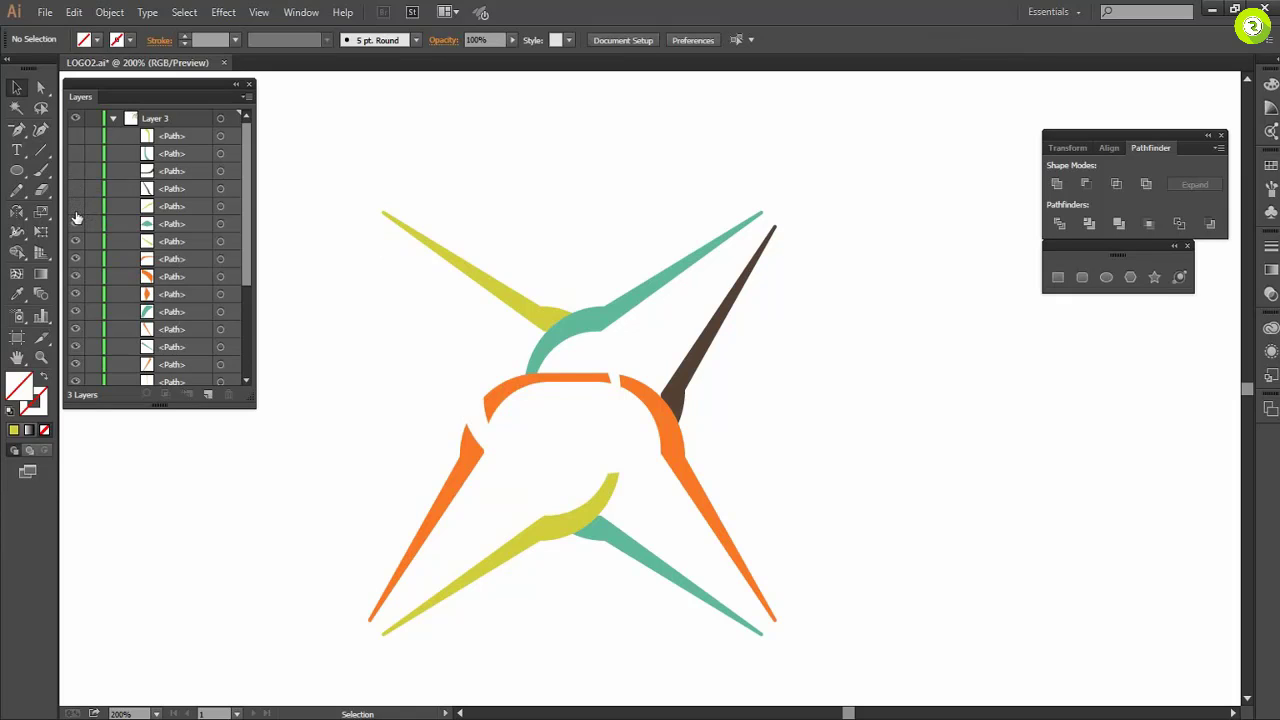
click(77, 218)
click(77, 230)
click(77, 228)
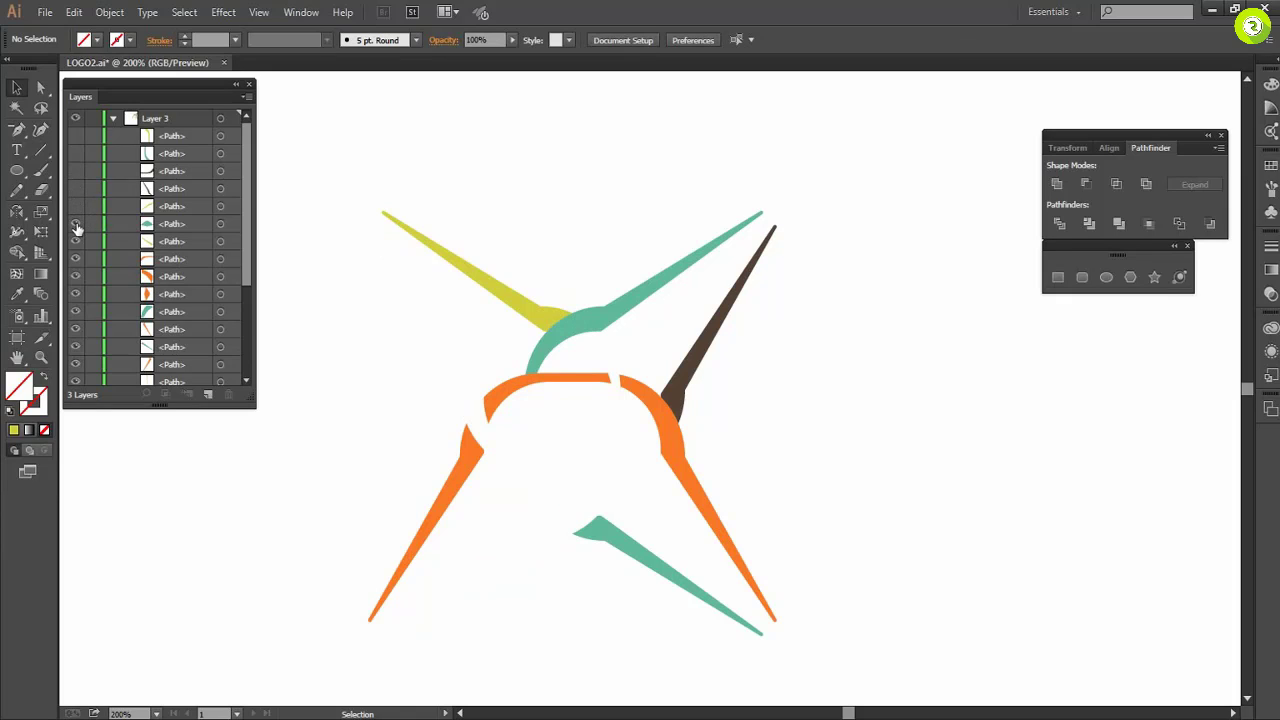
Clear any stray piece beneath the upper teal arc and unite the arc's adjoining teal pieces.
click(575, 334)
click(590, 345)
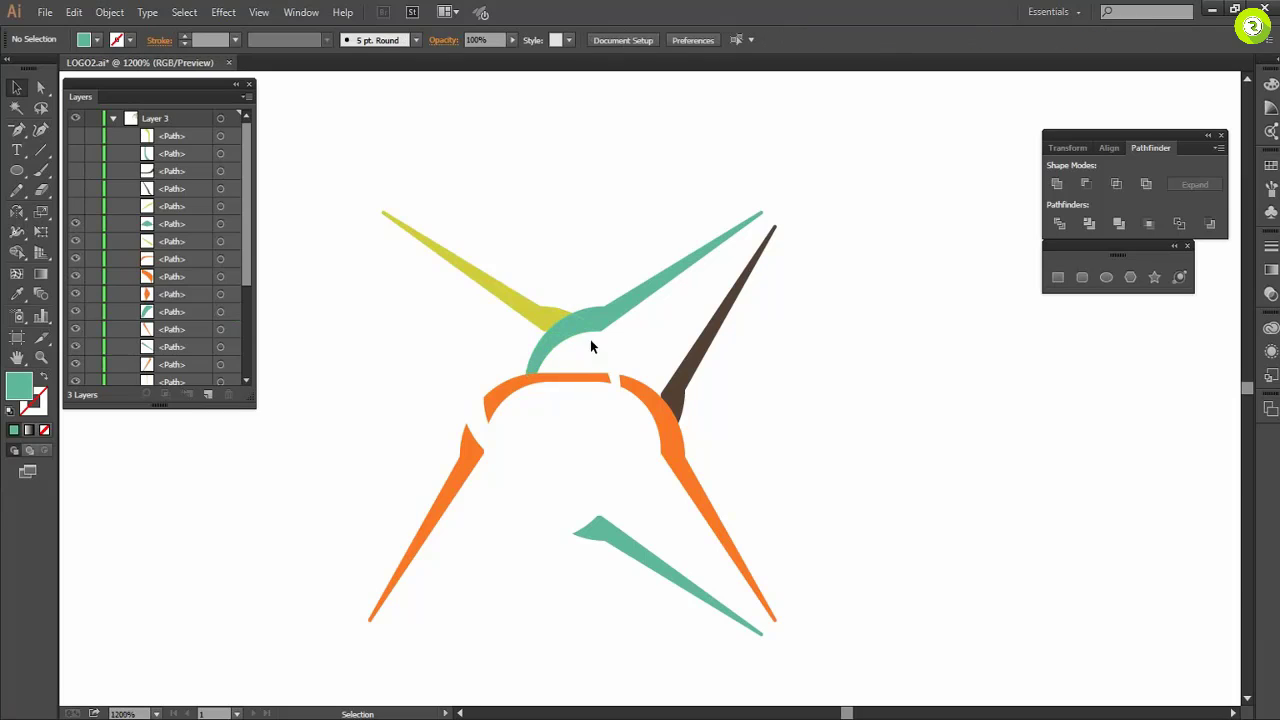
scroll(590, 345, up, 5)
drag(823, 360, 544, 437)
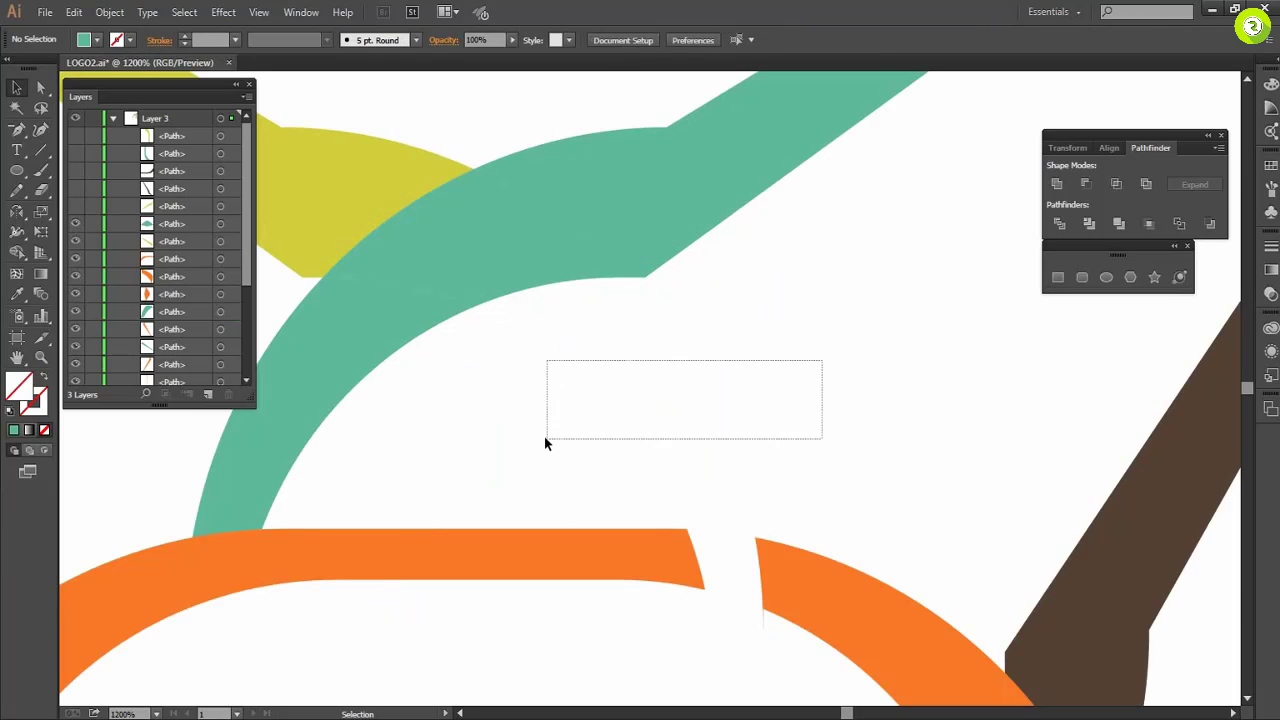
key(Delete)
click(408, 322)
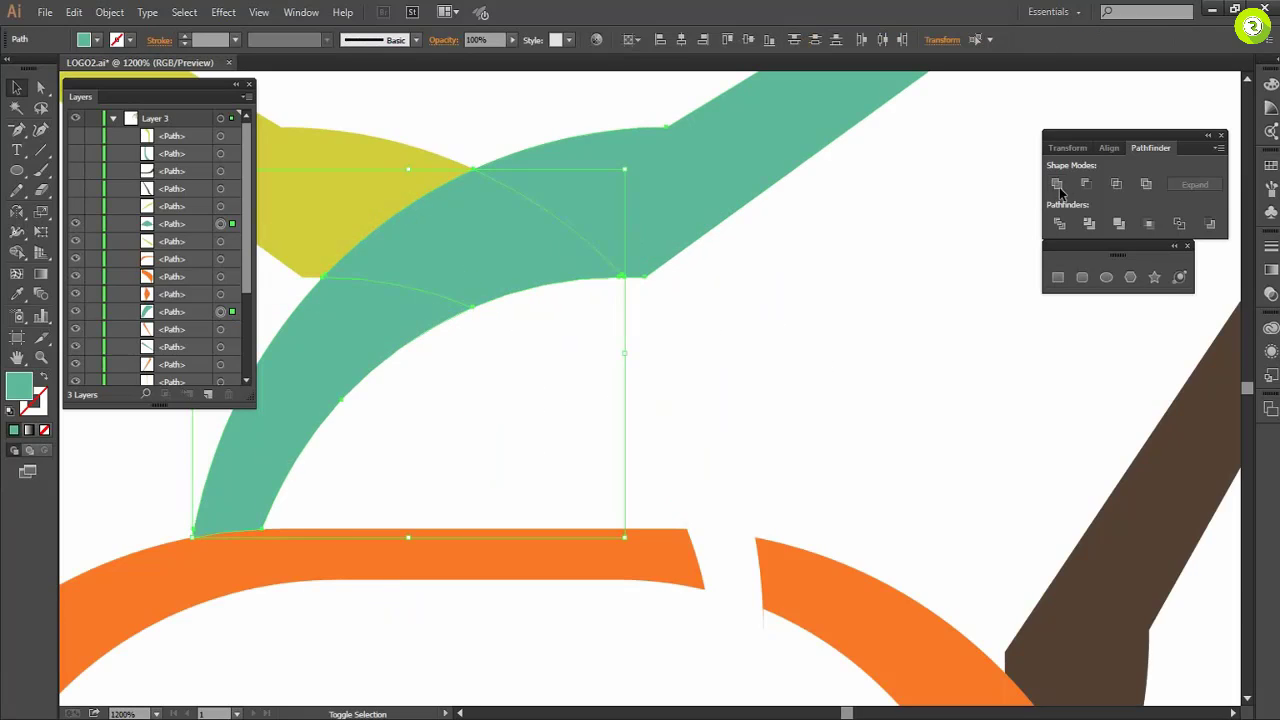
scroll(707, 376, down, 2)
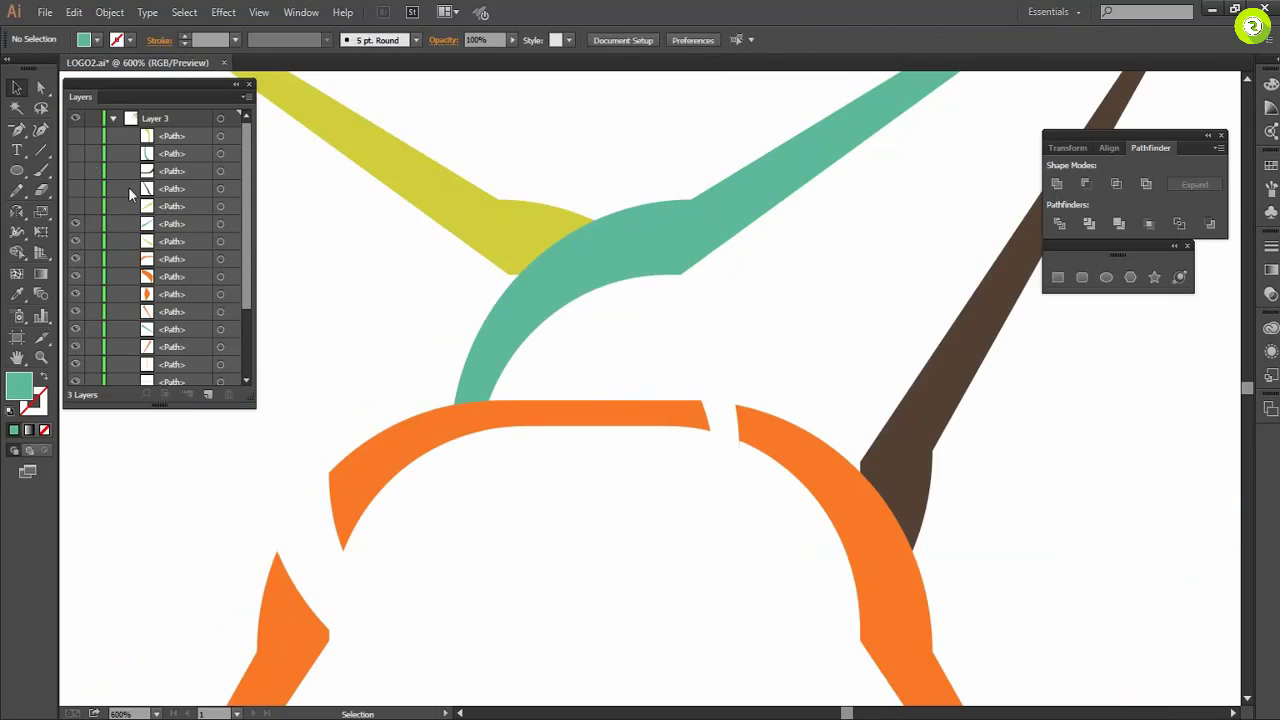
Hide the upper teal and yellow-green arms and the upper orange curves, and delete the faint leftover above the centre.
click(75, 224)
click(75, 241)
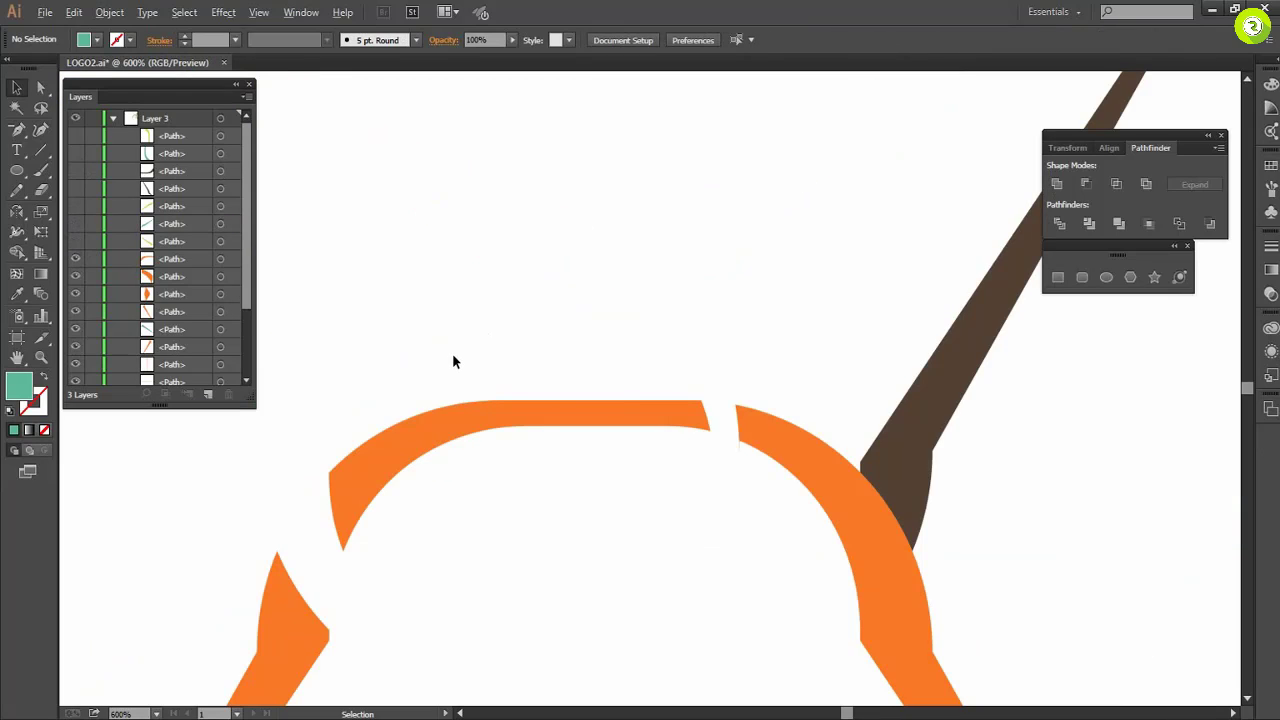
scroll(452, 353, down, 3)
click(75, 259)
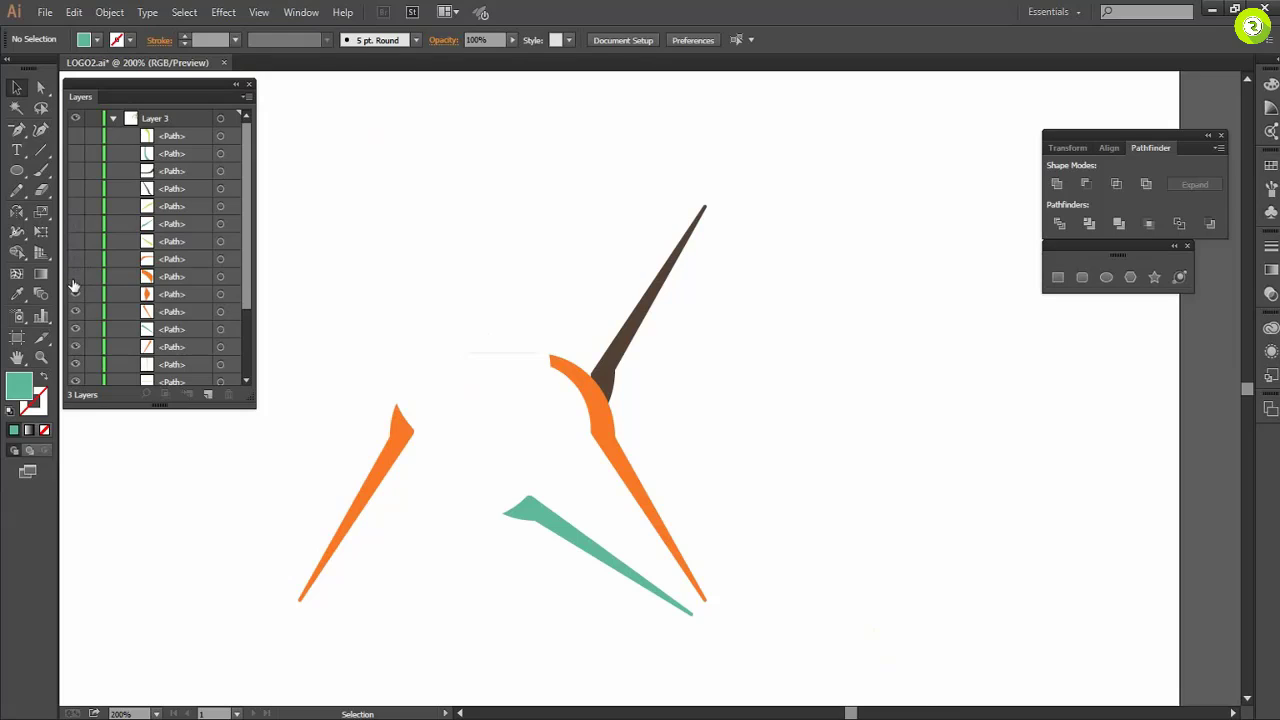
click(75, 277)
drag(430, 306, 524, 386)
Unite the orange overlap piece at the right crossing with the lower-right orange arm.
click(75, 294)
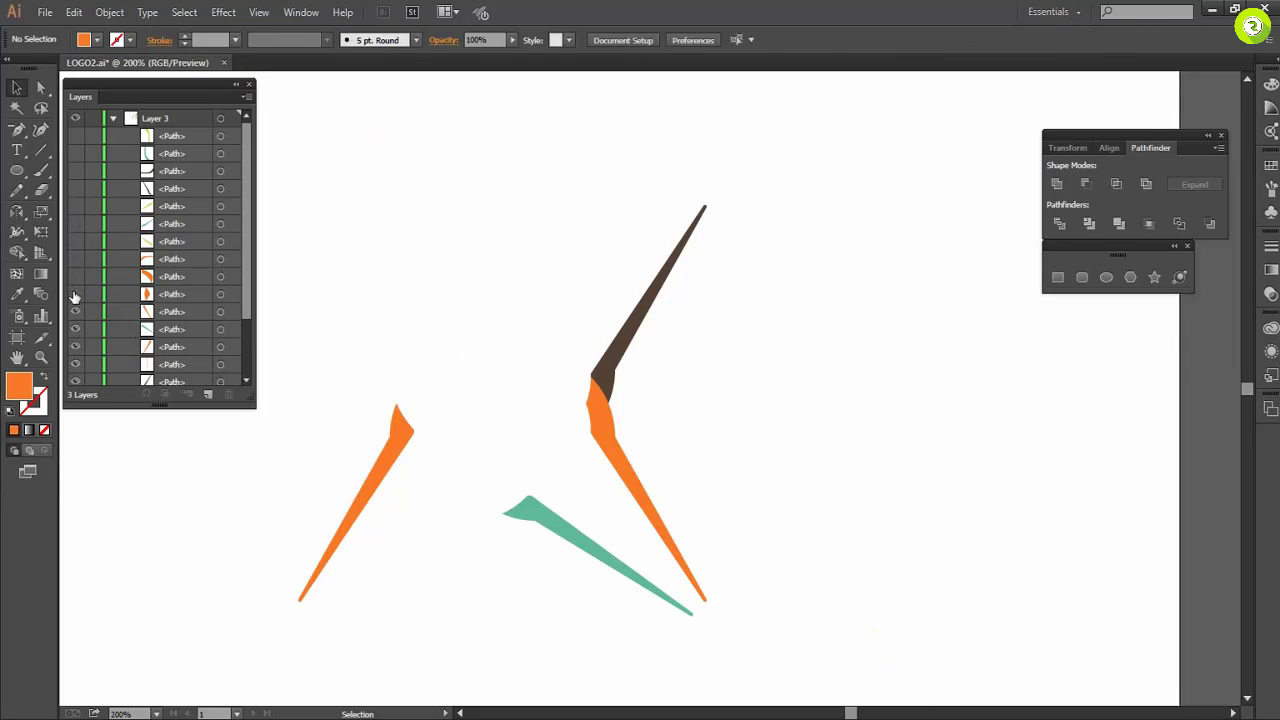
click(74, 296)
drag(567, 410, 608, 452)
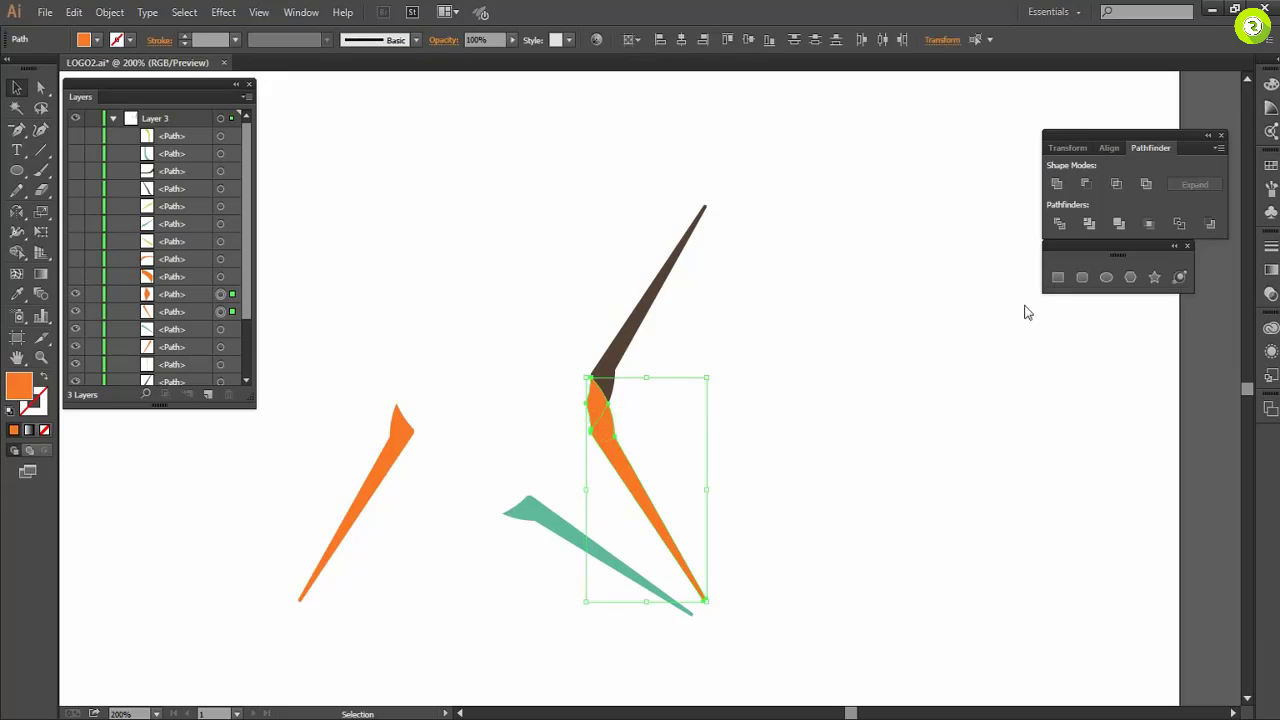
click(725, 448)
Hide the two orange arms, the lower teal arm and the upper-right brown arm, deleting the white leftover path among them.
drag(75, 300, 76, 349)
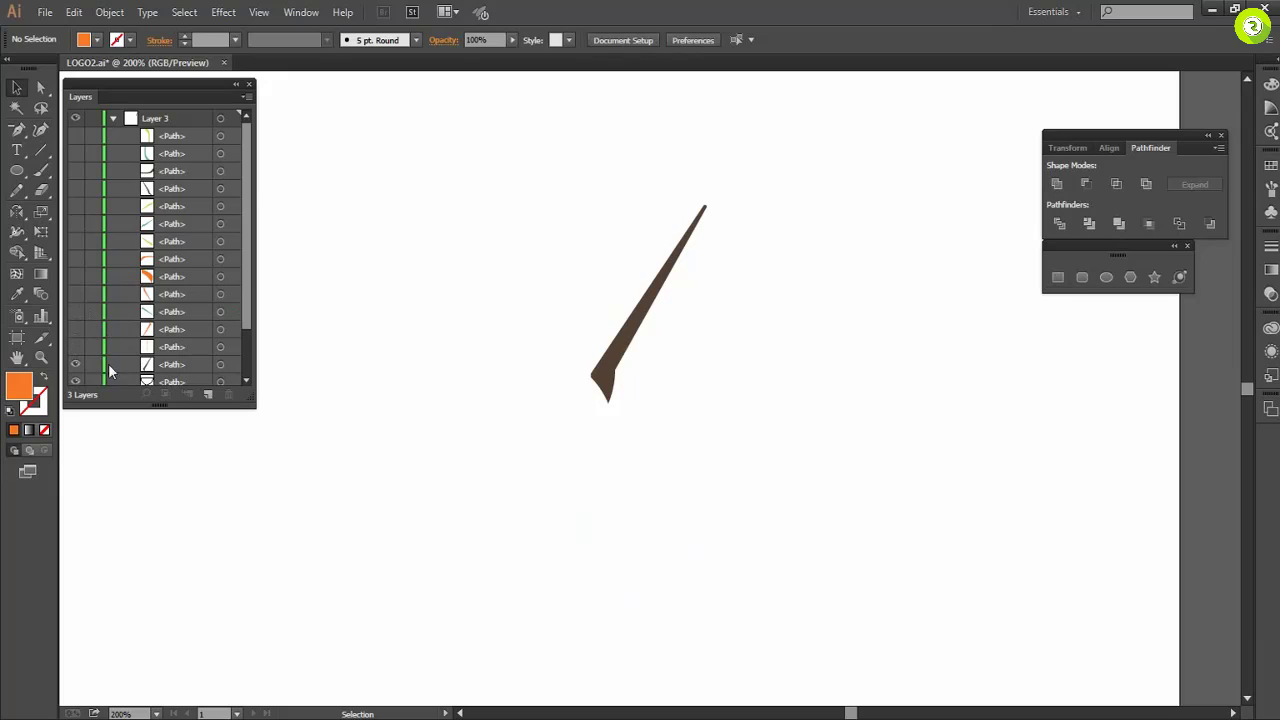
key(Delete)
click(232, 348)
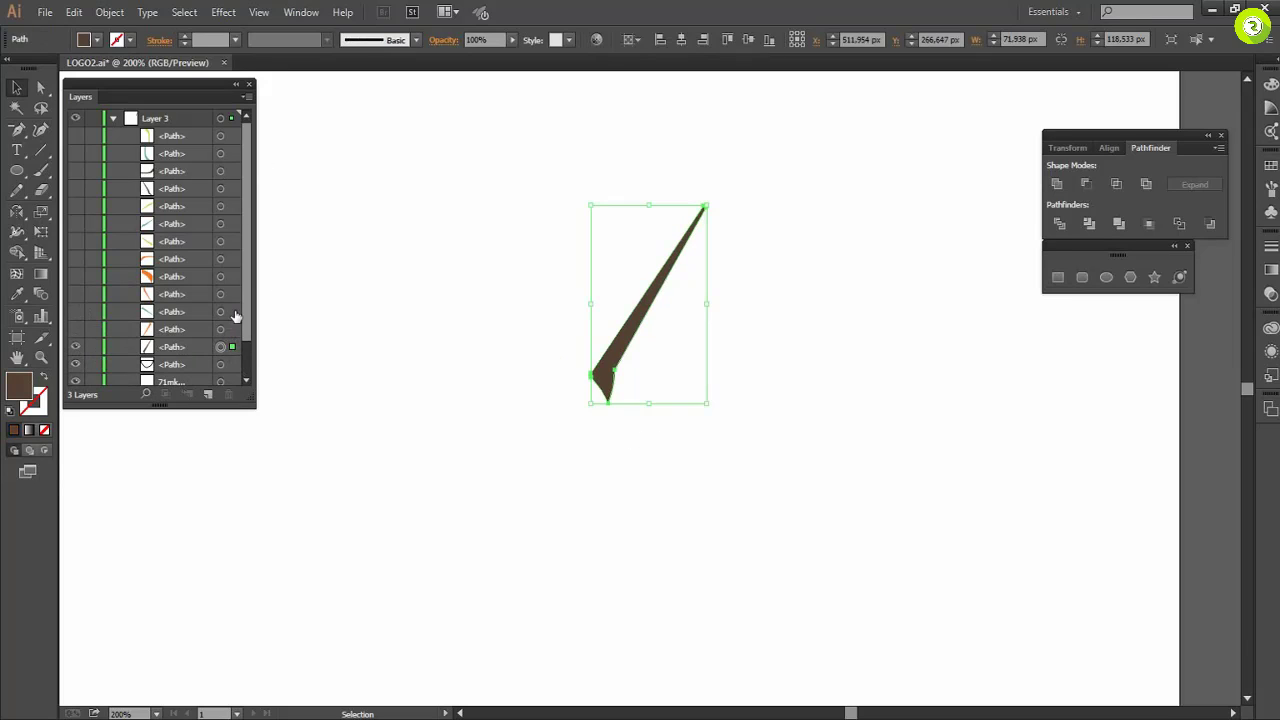
click(235, 311)
click(232, 348)
click(76, 347)
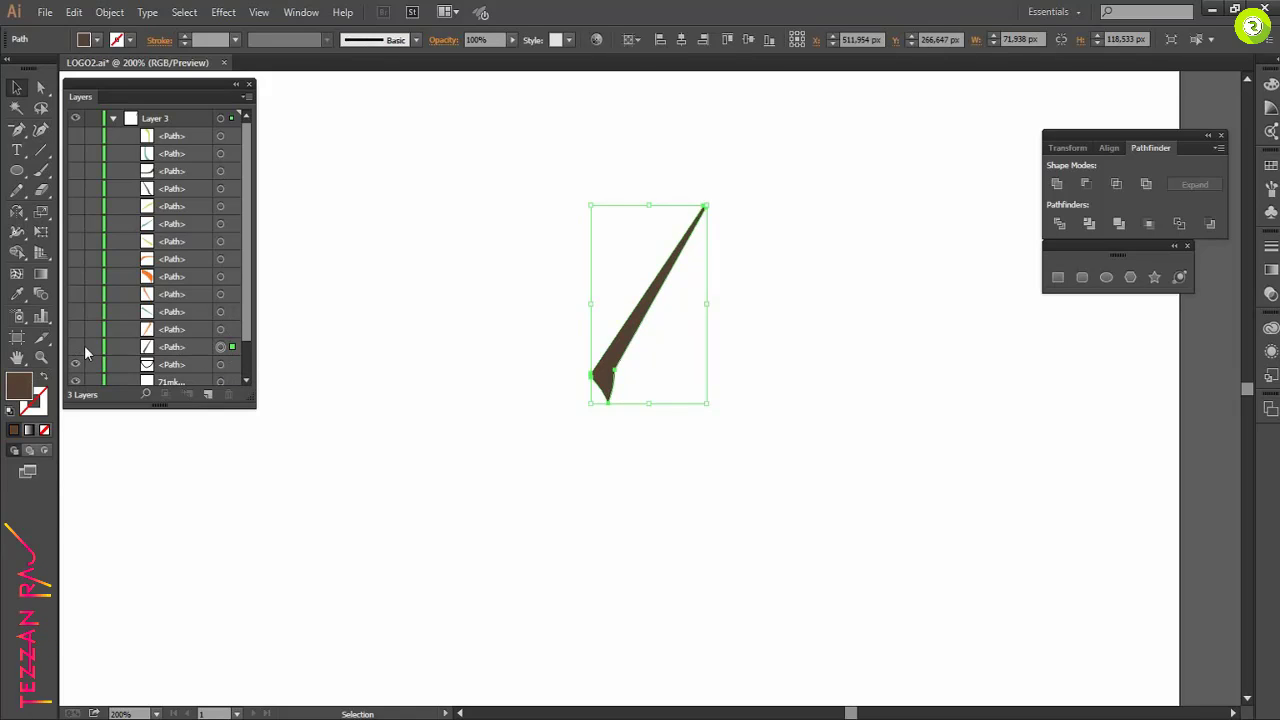
Delete the leftover curved path under the hidden arms and locate the last remaining Layer 3 object on the canvas.
click(233, 366)
key(Delete)
click(232, 366)
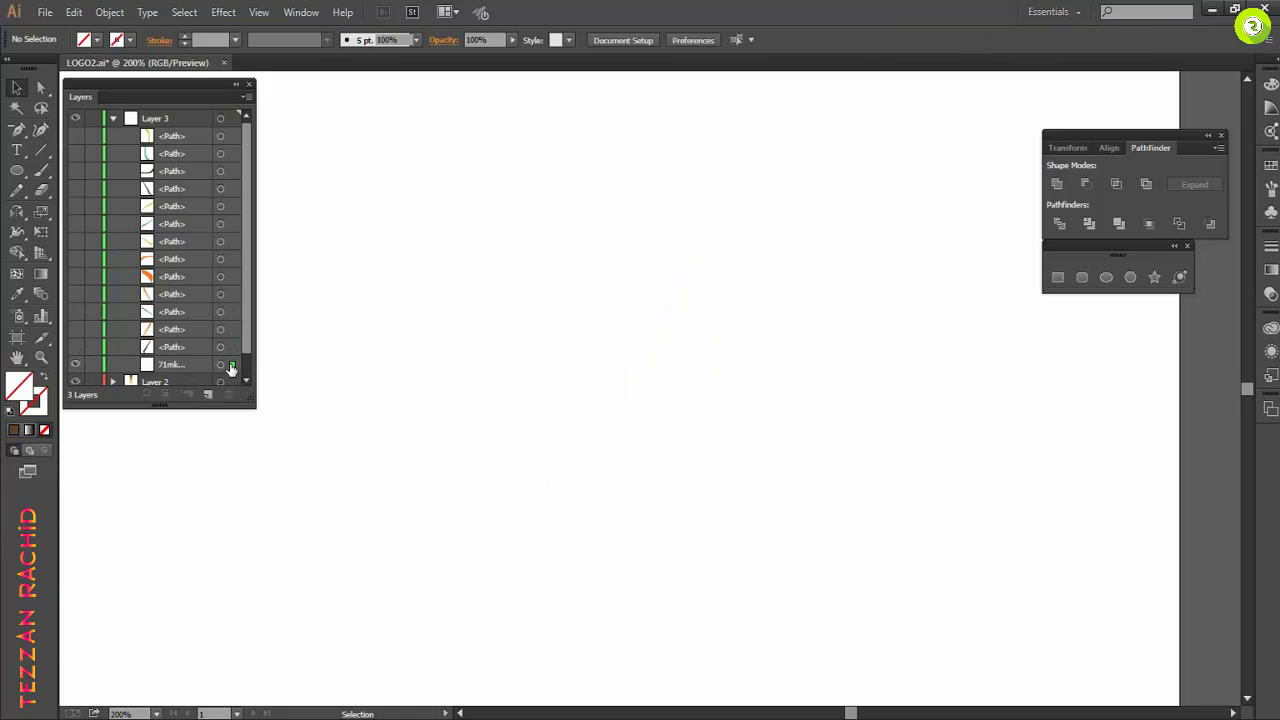
click(723, 418)
key(ctrl+1)
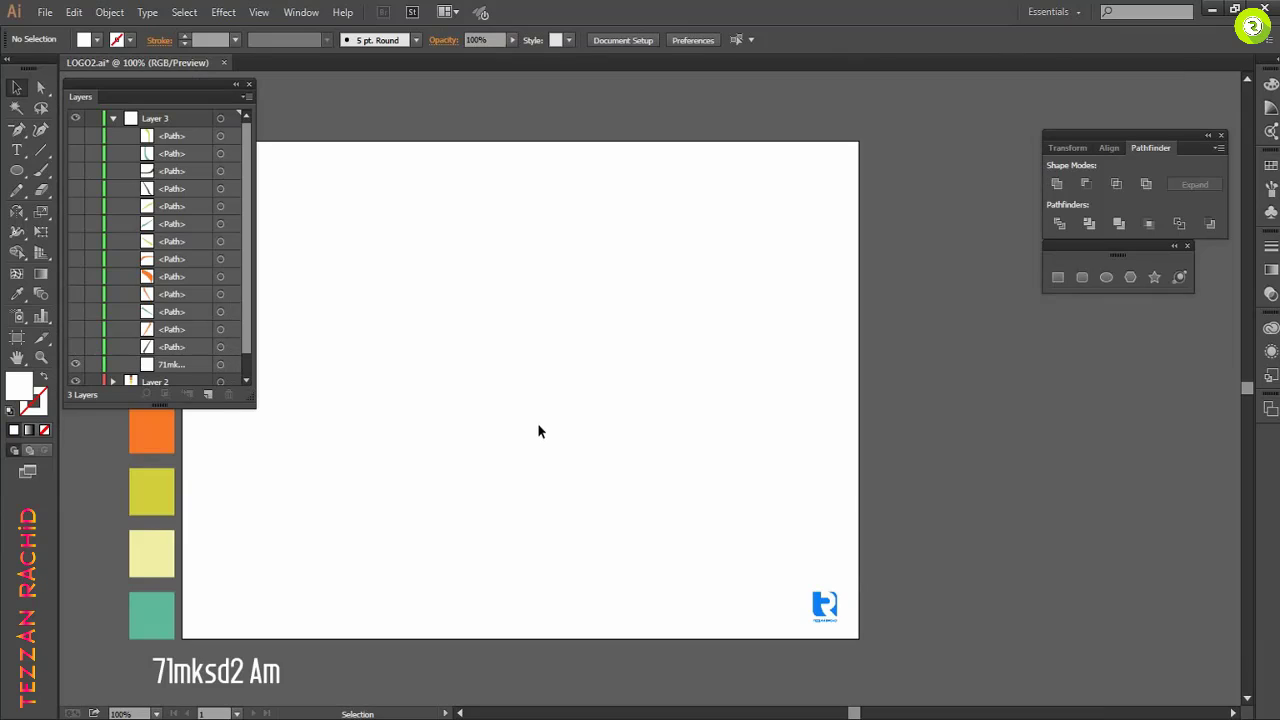
click(223, 366)
click(481, 394)
Show all hidden Layer 3 paths again and check the complete star.
drag(76, 137, 76, 349)
scroll(471, 447, up, 4)
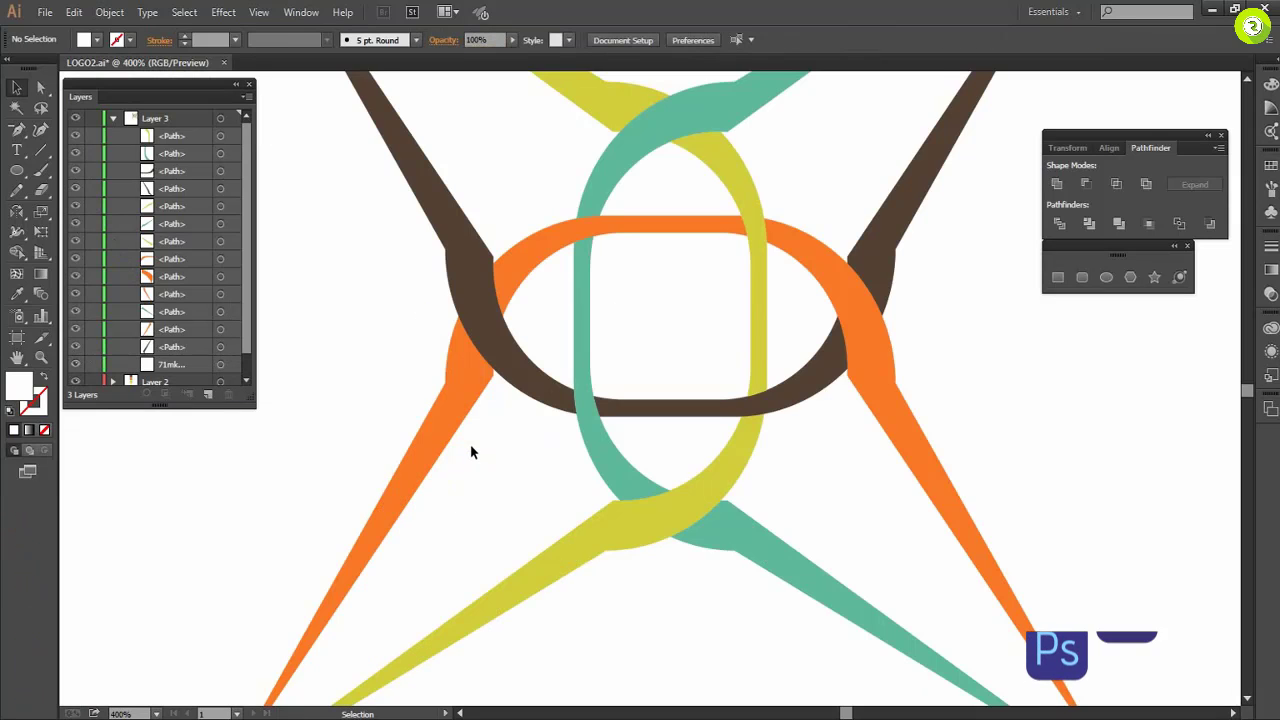
scroll(471, 447, down, 1)
scroll(538, 498, down, 3)
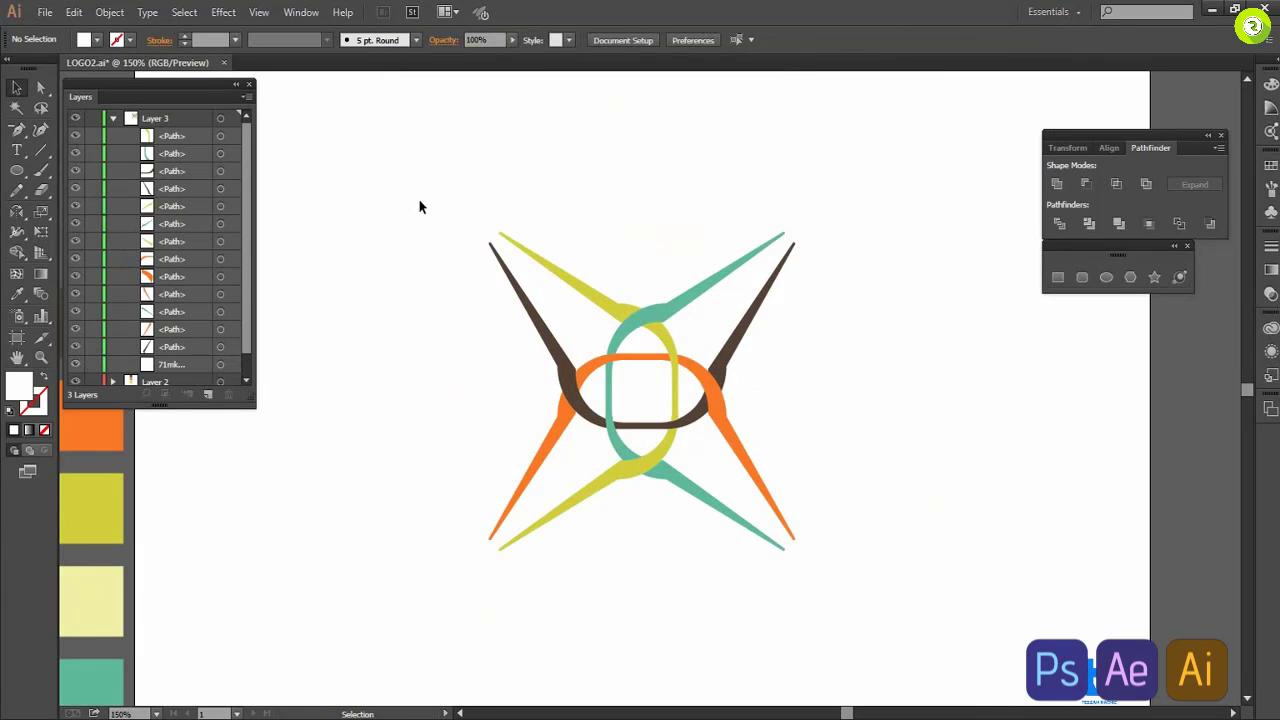
Use the Shape Builder on the whole star to fill the four segments around the central square with dark blue.
drag(418, 201, 830, 595)
click(17, 253)
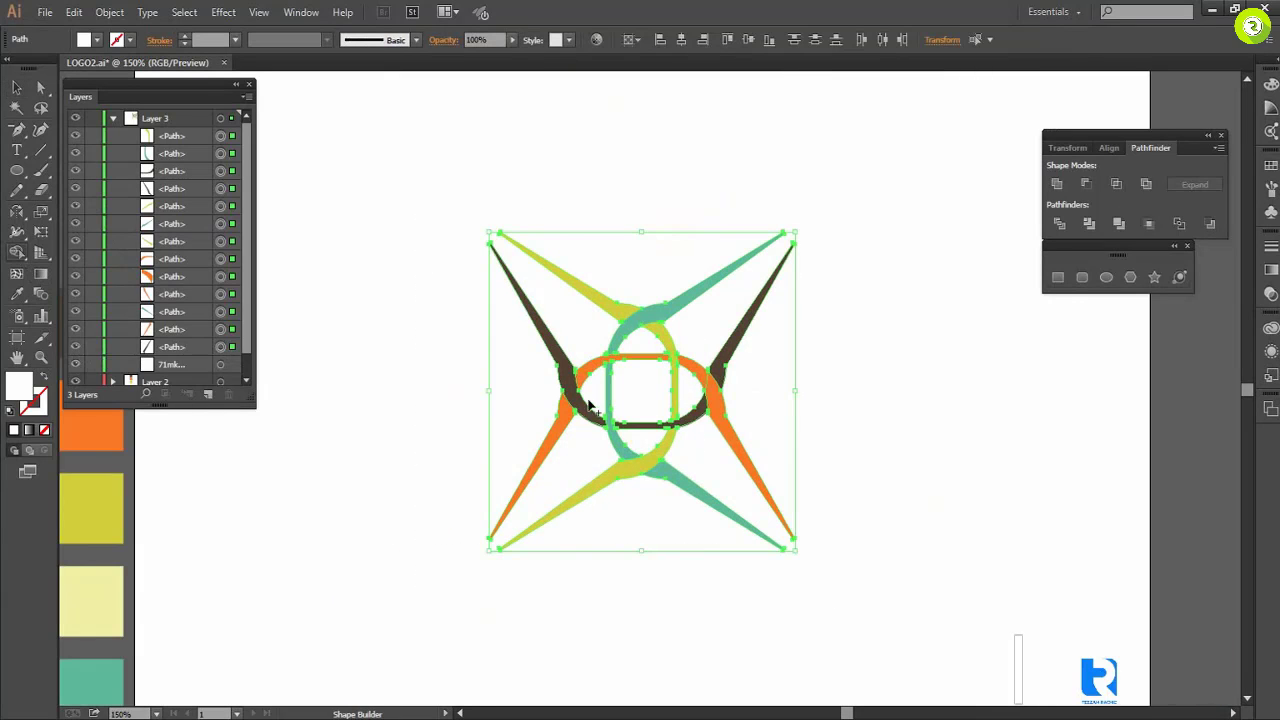
click(1271, 166)
click(1162, 207)
click(640, 340)
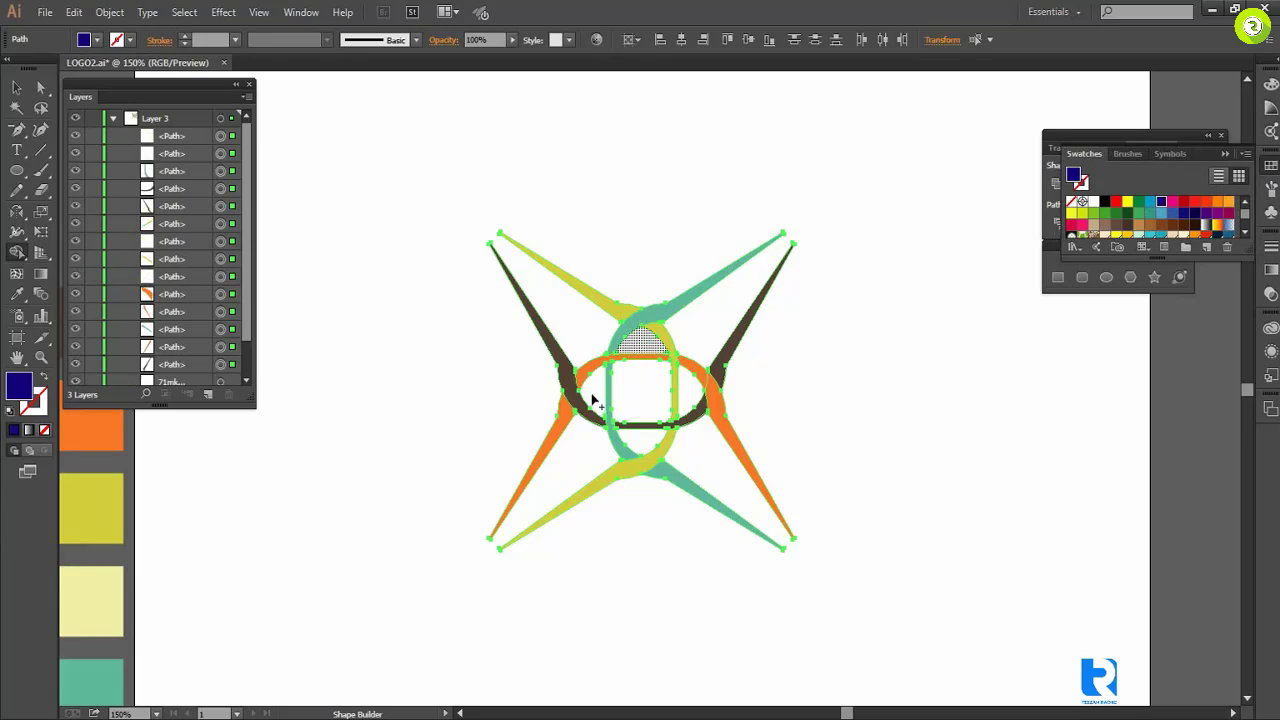
click(592, 392)
click(640, 443)
click(690, 390)
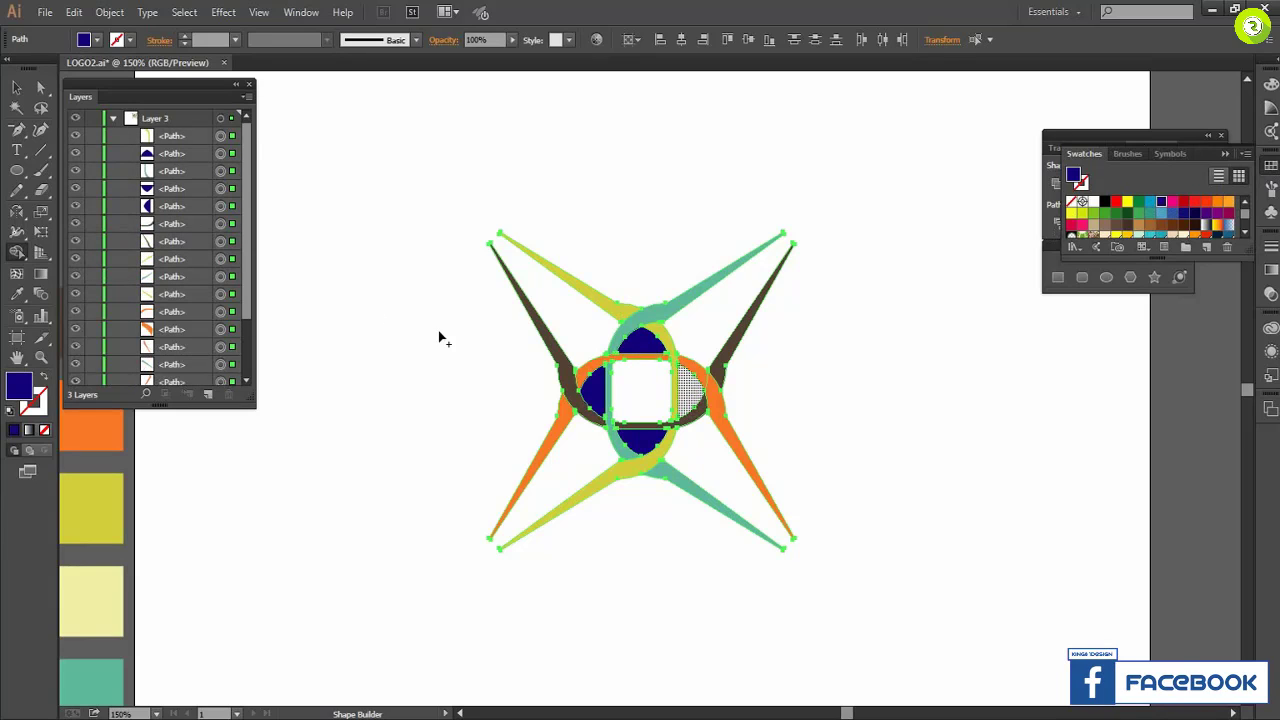
Deselect the star and arrange the four dark blue segments together at the top of Layer 3's stacking order.
key(v)
click(261, 267)
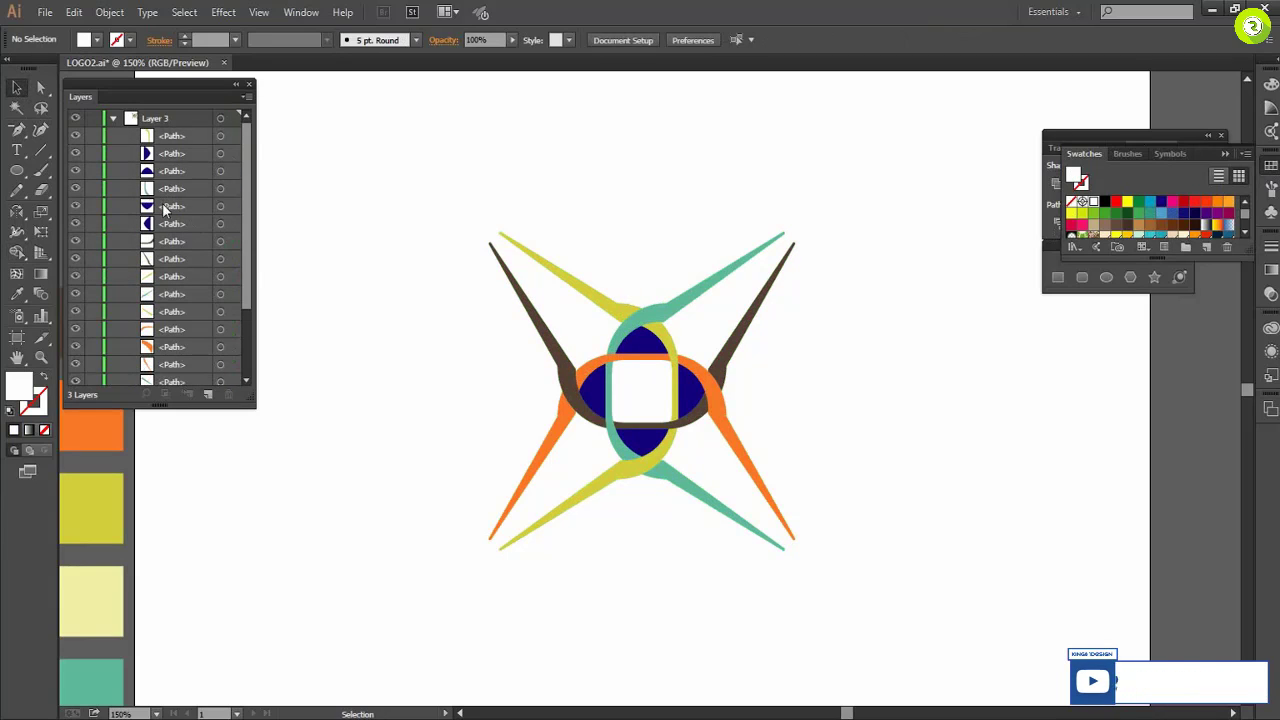
drag(175, 137, 177, 181)
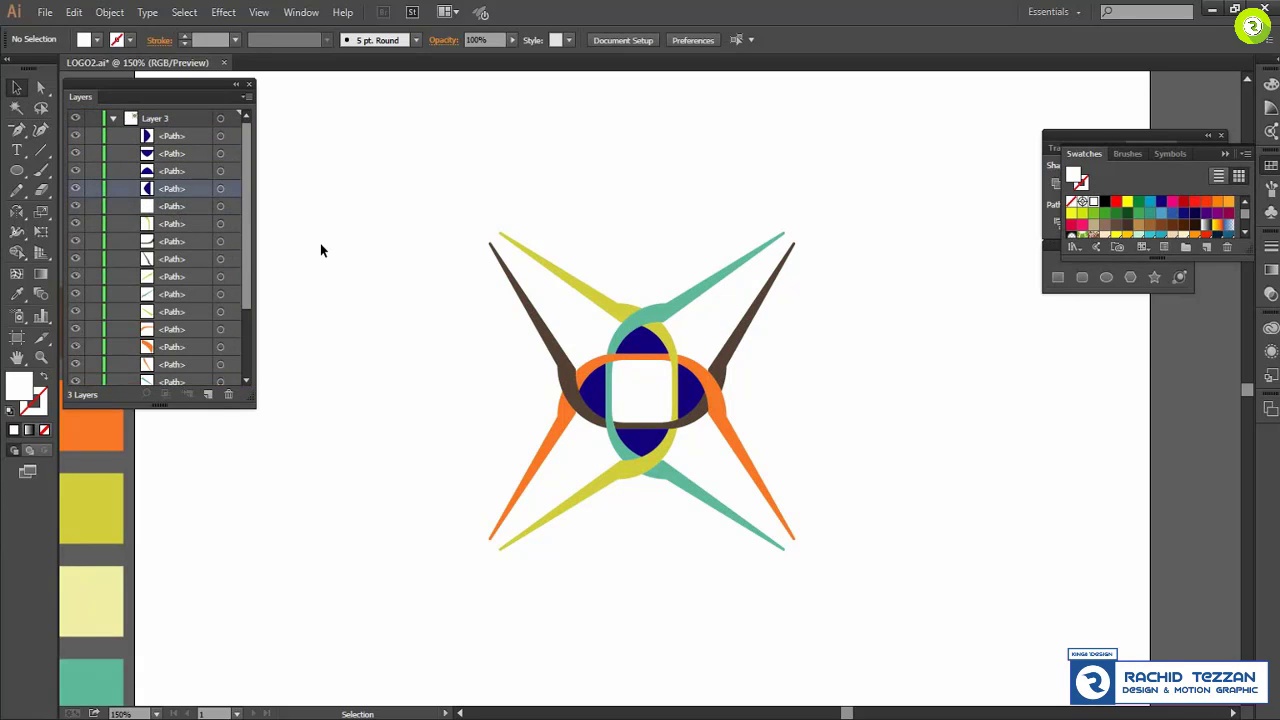
Recolor the four dark blue segments with the pale yellow sample square using the Eyedropper.
click(590, 392)
key(i)
click(90, 600)
ctrl+click(418, 557)
ctrl+click(646, 447)
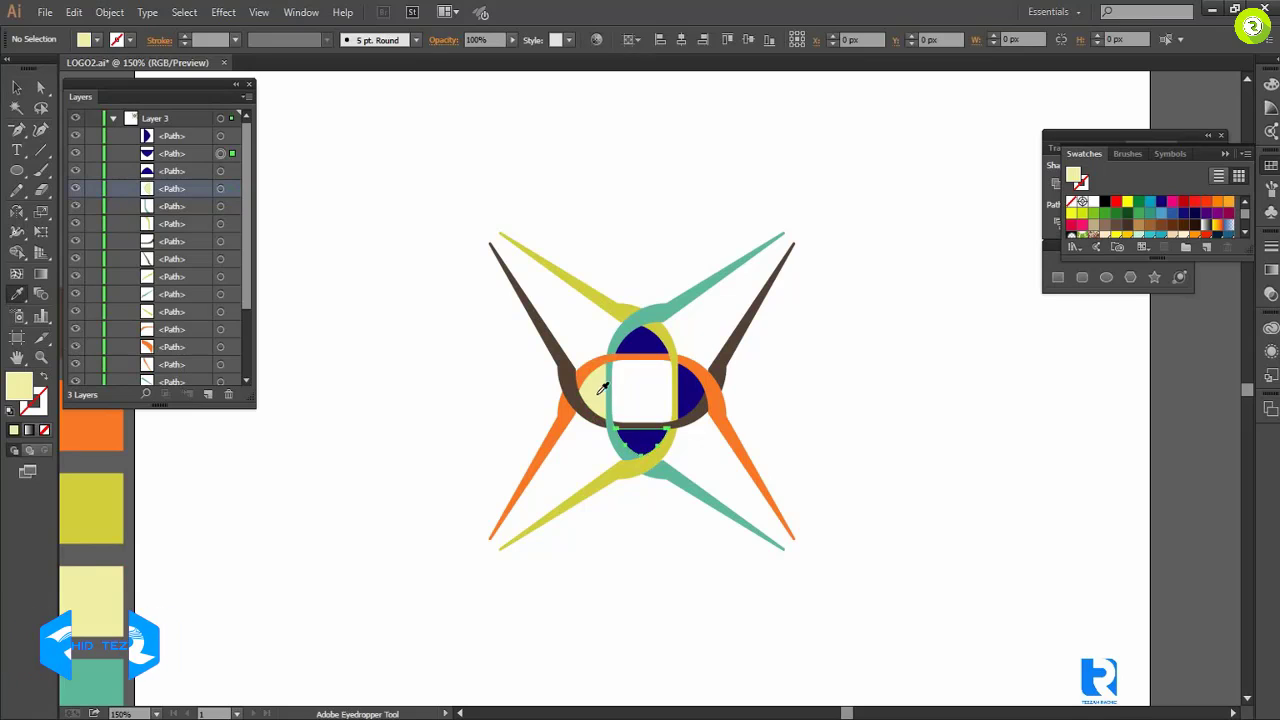
click(598, 391)
ctrl+click(645, 348)
click(598, 391)
ctrl+click(692, 408)
click(598, 393)
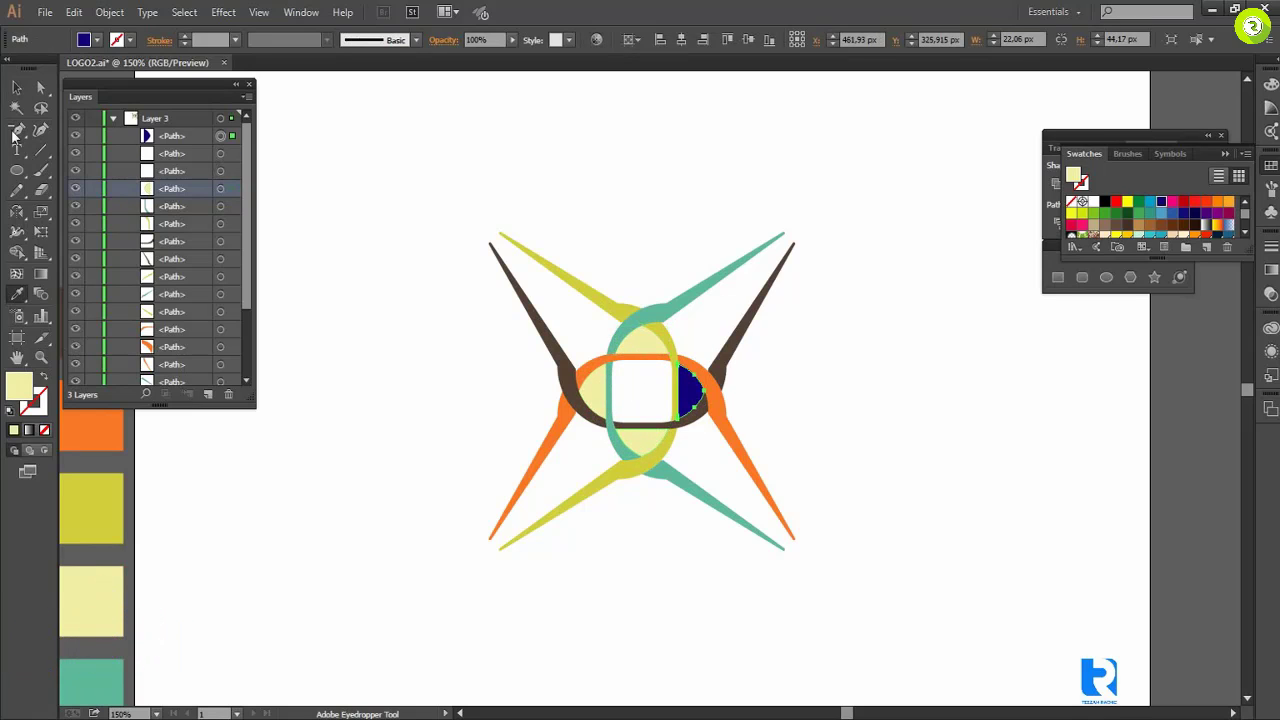
click(17, 88)
click(605, 217)
scroll(706, 582, down, 1)
scroll(708, 580, down, 2)
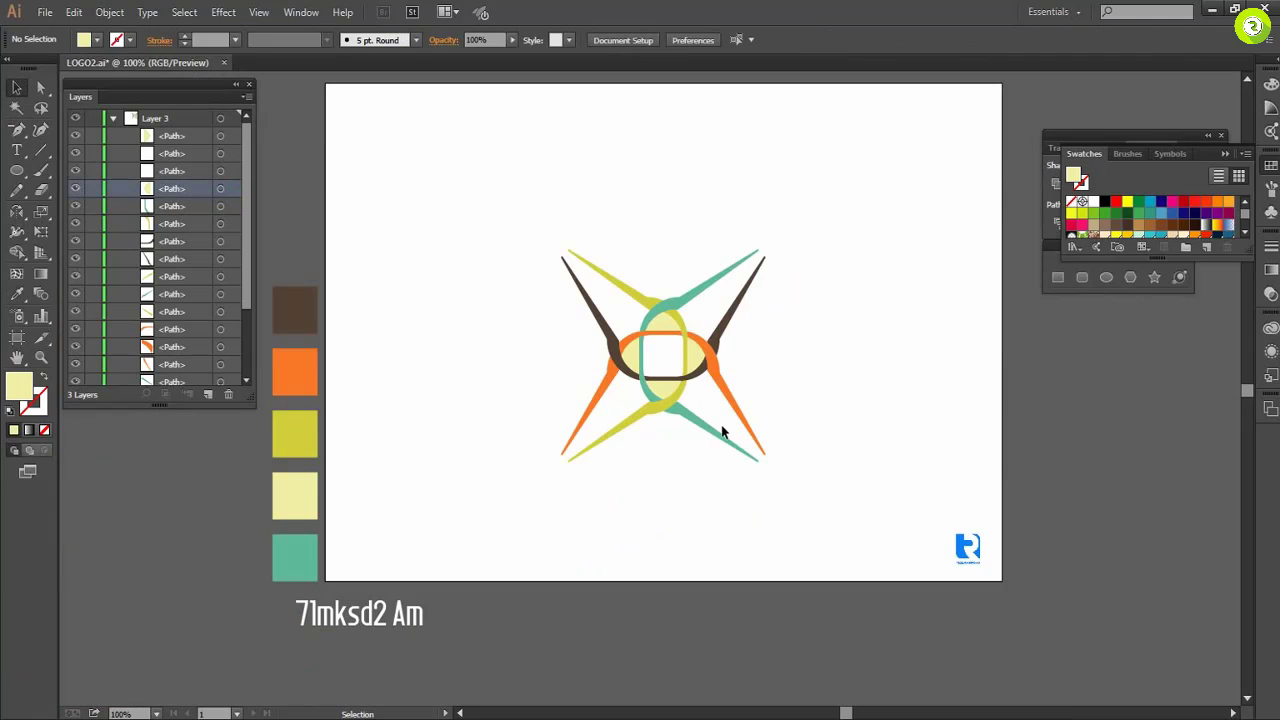
scroll(722, 427, up, 1)
drag(433, 149, 901, 599)
right_click(684, 332)
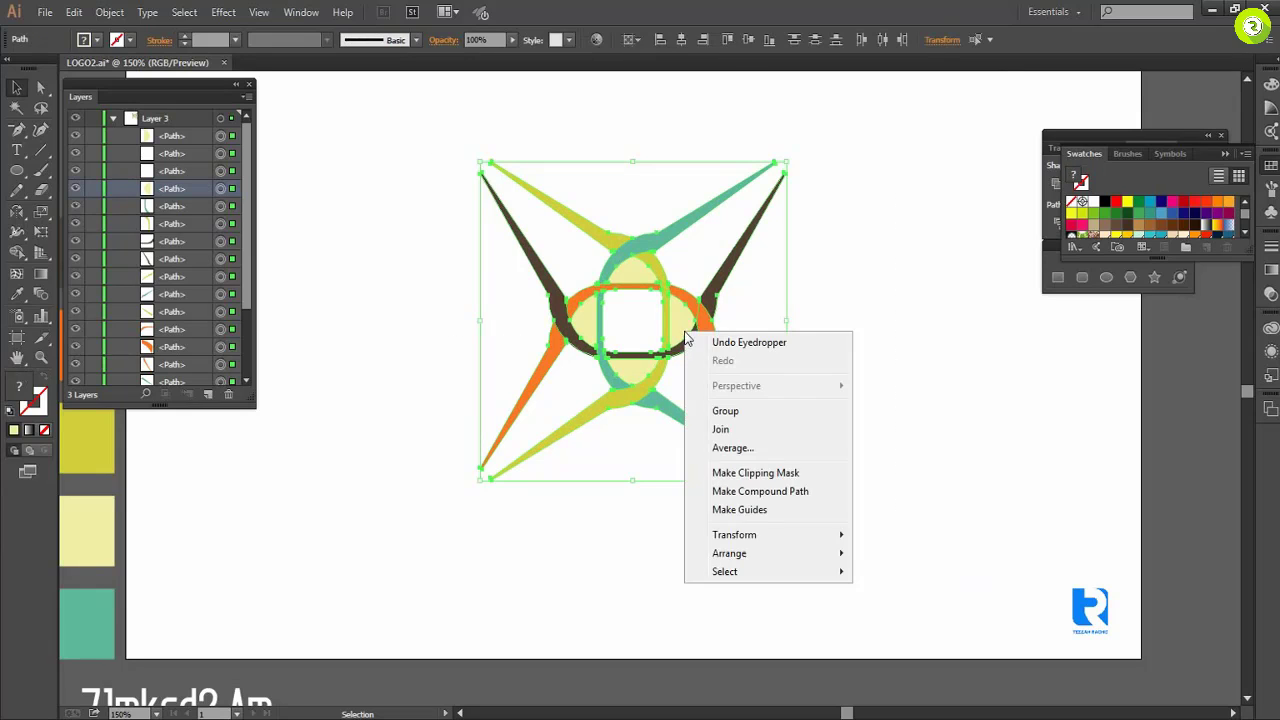
click(760, 315)
Unite the orange curve piece beside the right pale yellow segment with the lower-right orange arm.
scroll(704, 318, up, 2)
scroll(704, 317, up, 2)
click(678, 290)
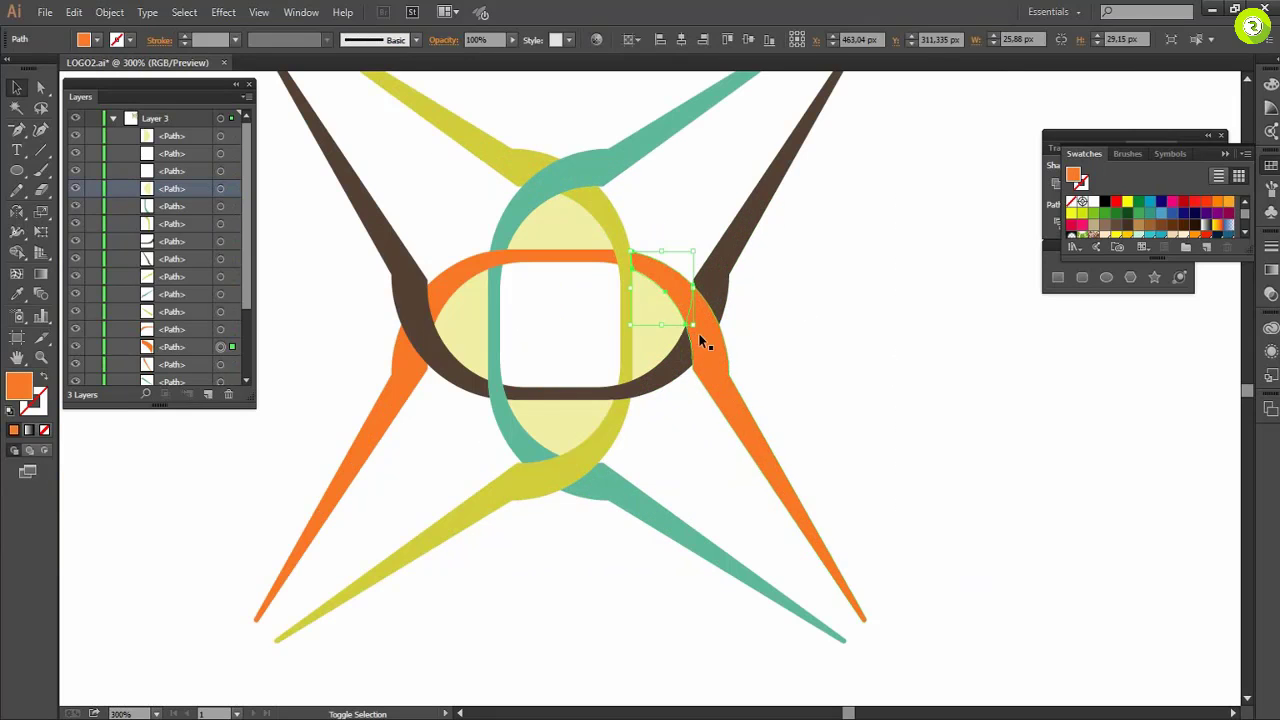
click(1056, 186)
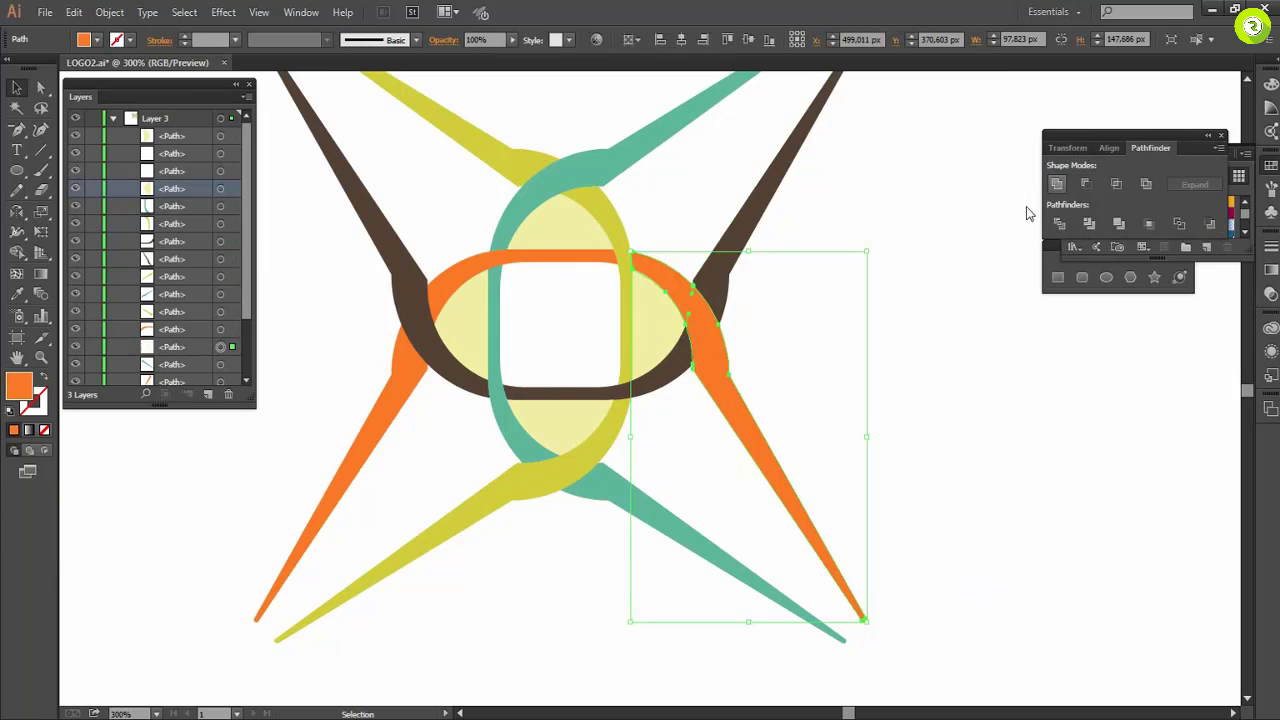
click(846, 377)
Scale the whole star down proportionally around its center and group all its pieces.
scroll(846, 377, down, 3)
drag(604, 218, 851, 511)
drag(851, 251, 822, 282)
right_click(778, 335)
click(810, 405)
click(868, 440)
Move the grouped star slightly straight up on the artboard.
scroll(868, 440, right, 1)
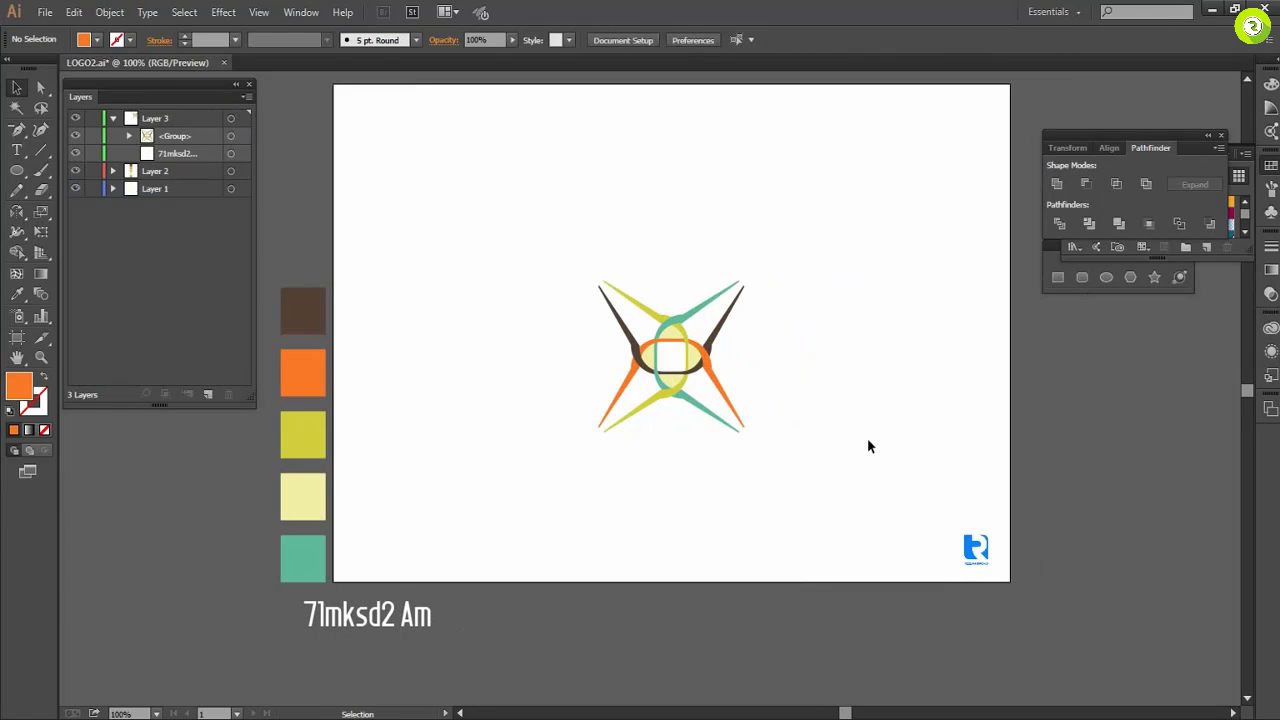
drag(681, 319, 683, 272)
click(815, 423)
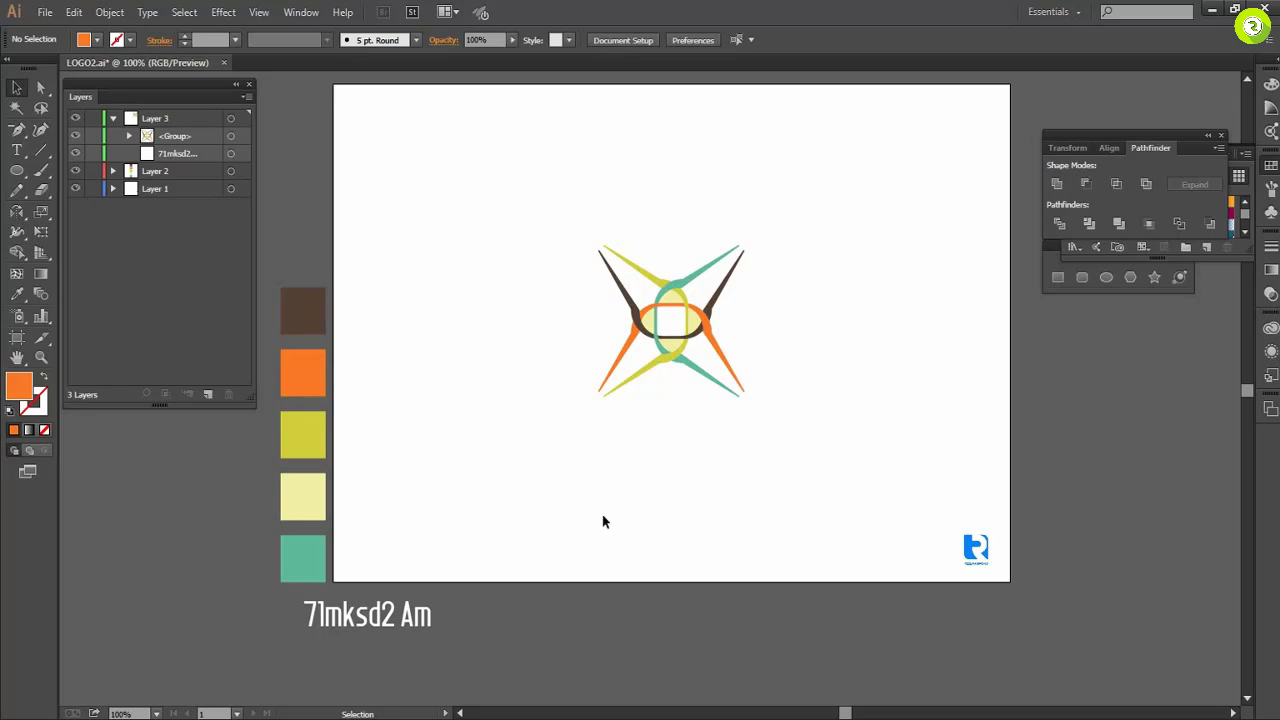
Place a copy of the "71mksd2 Am" text on the artboard centered beneath the star.
drag(420, 617, 726, 435)
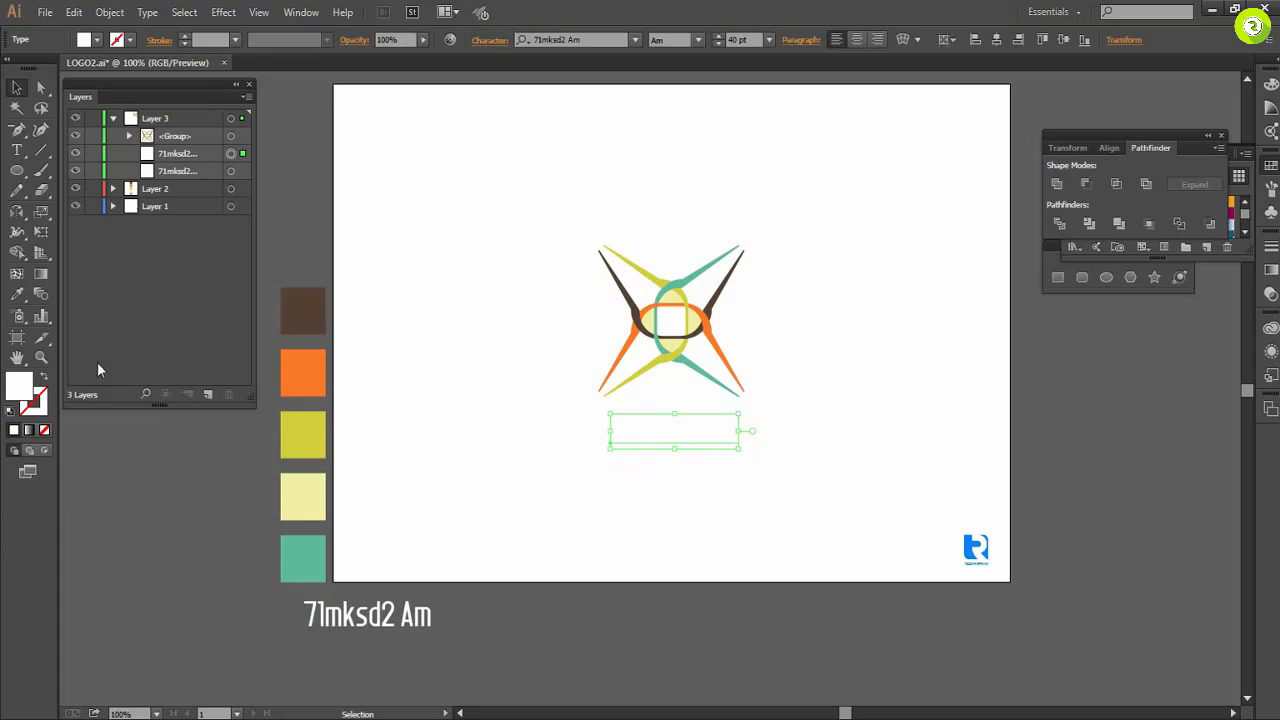
Color the text beneath the star with the orange swatch and replace its wording with "xodus".
click(17, 294)
click(308, 357)
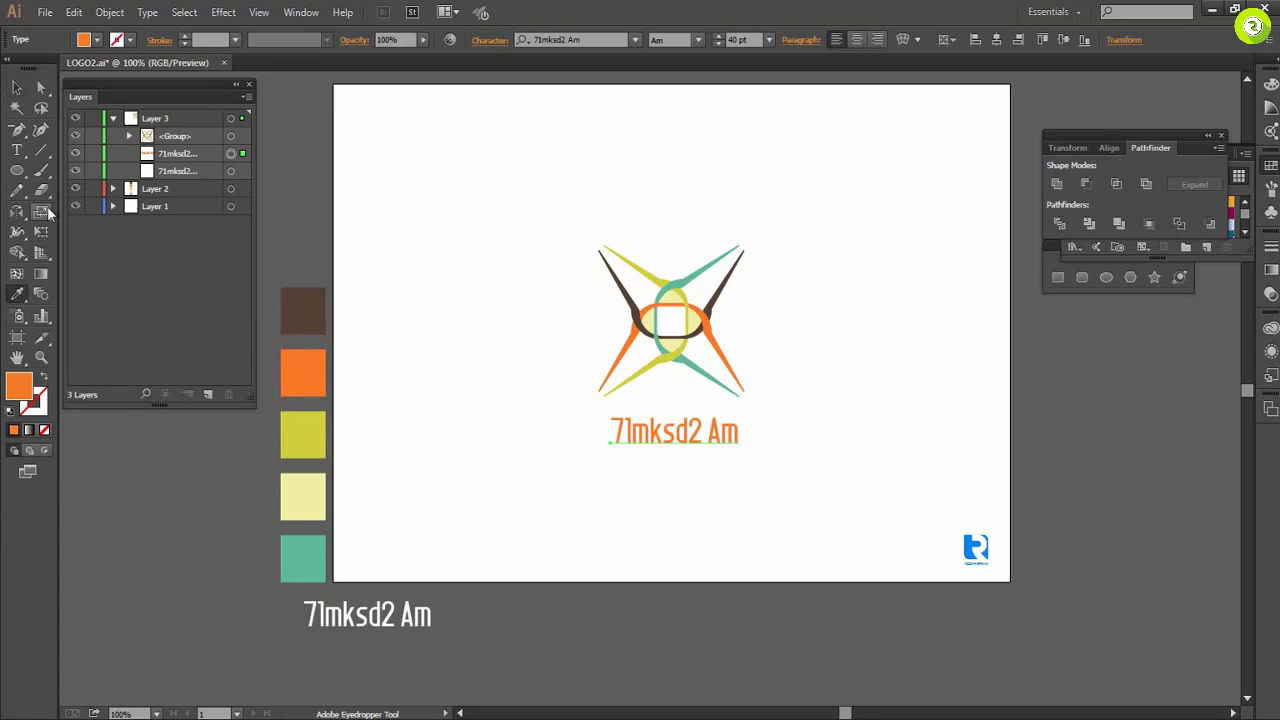
click(17, 88)
triple_click(706, 423)
text(xodus)
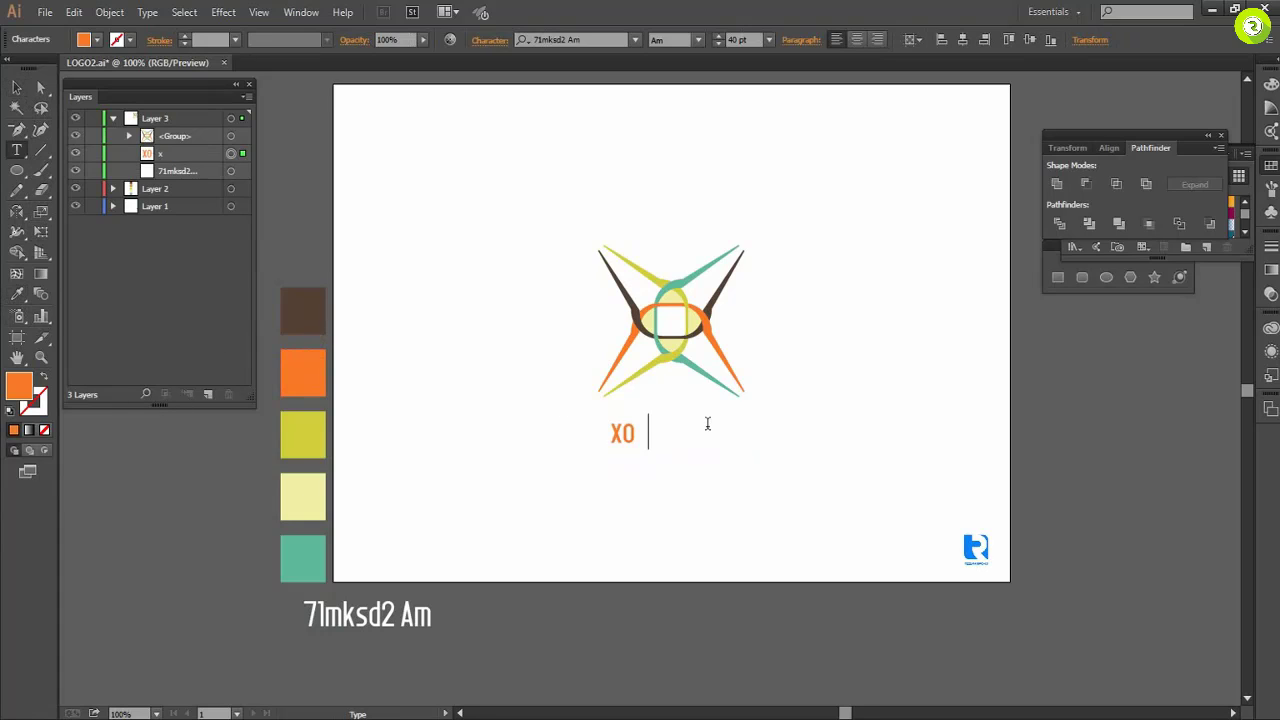
click(17, 88)
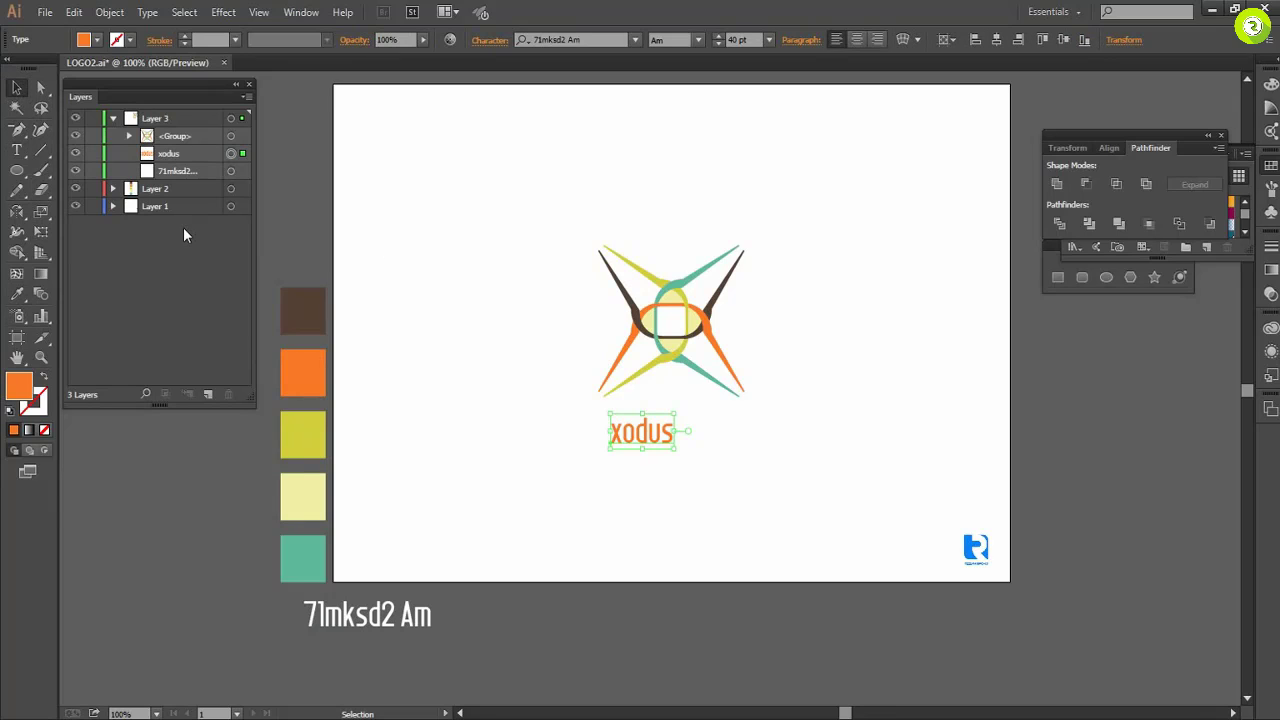
Center the "xodus" text horizontally on the artboard and set its tracking to 100.
click(996, 40)
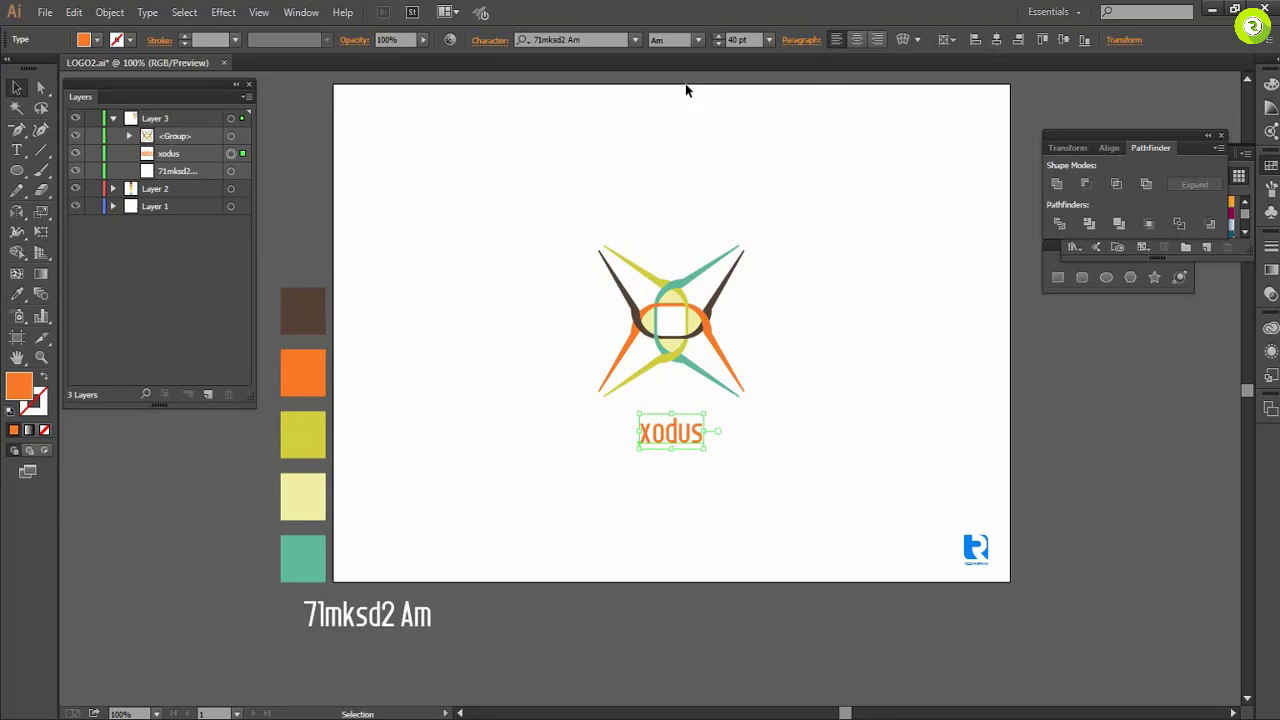
click(490, 41)
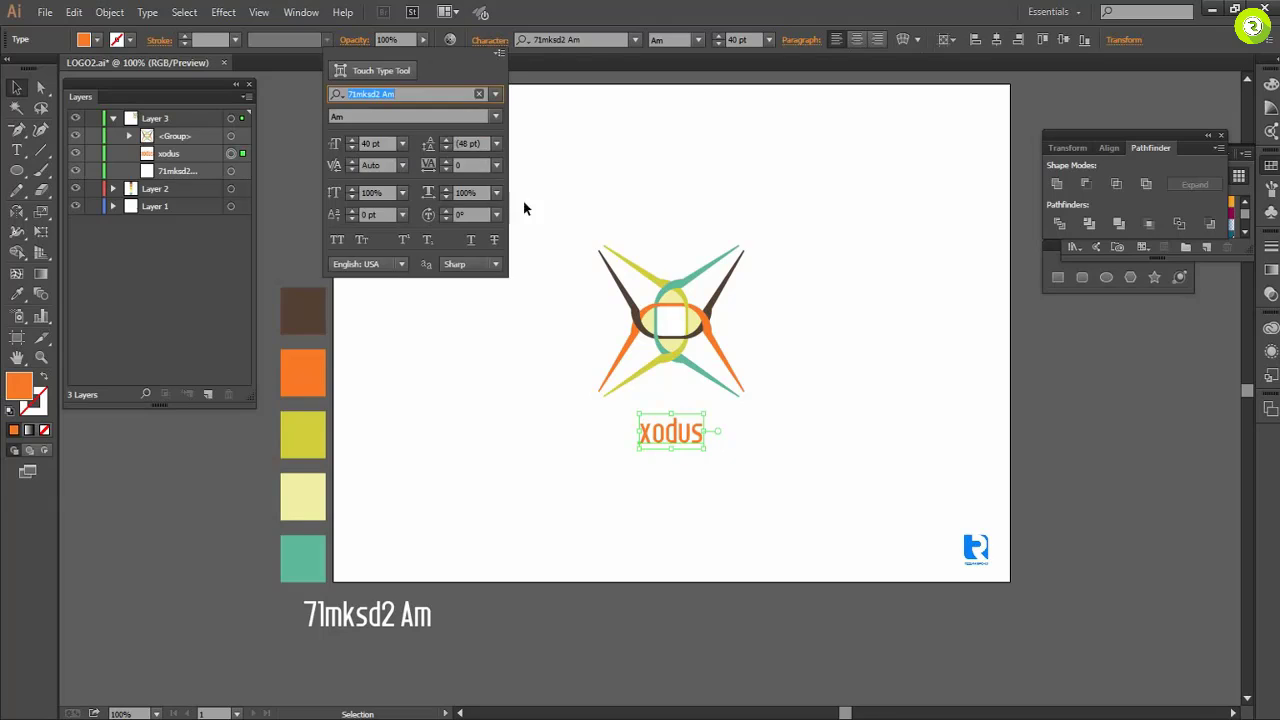
click(436, 166)
text(100)
key(Return)
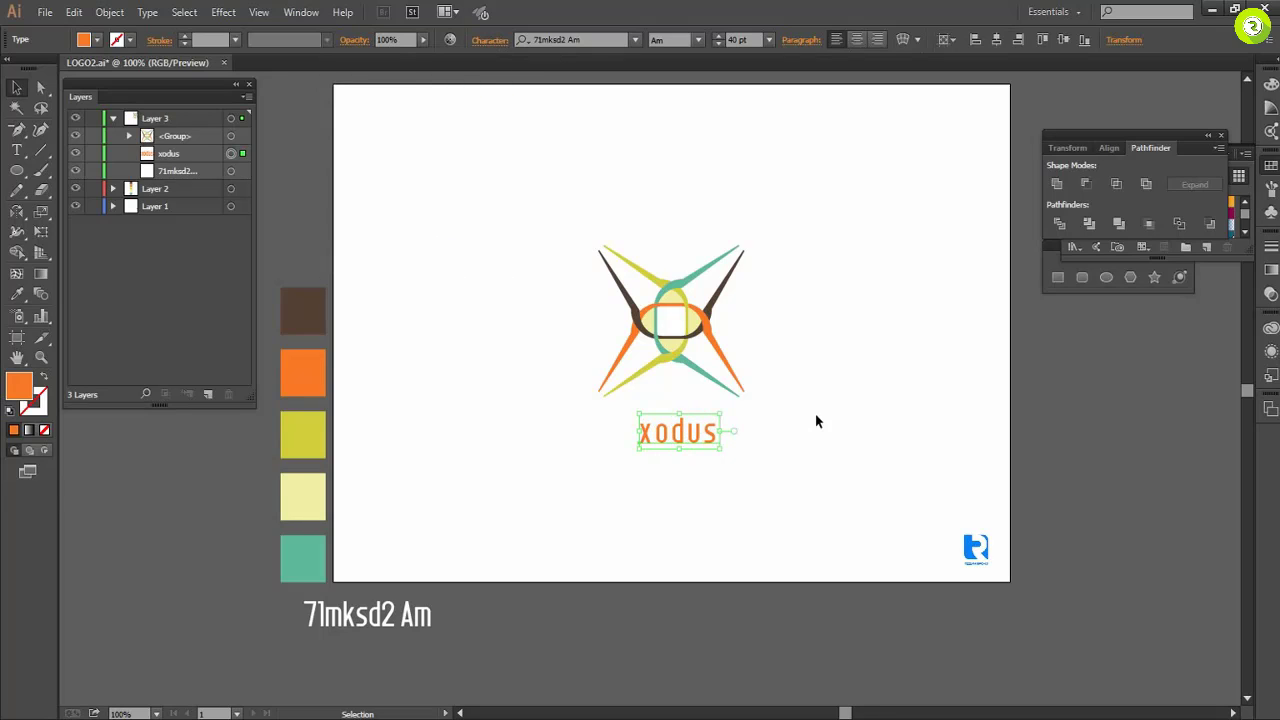
Set the tracking of the "xodus" text to 500 and recenter it horizontally beneath the star.
click(489, 40)
text(500)
key(Return)
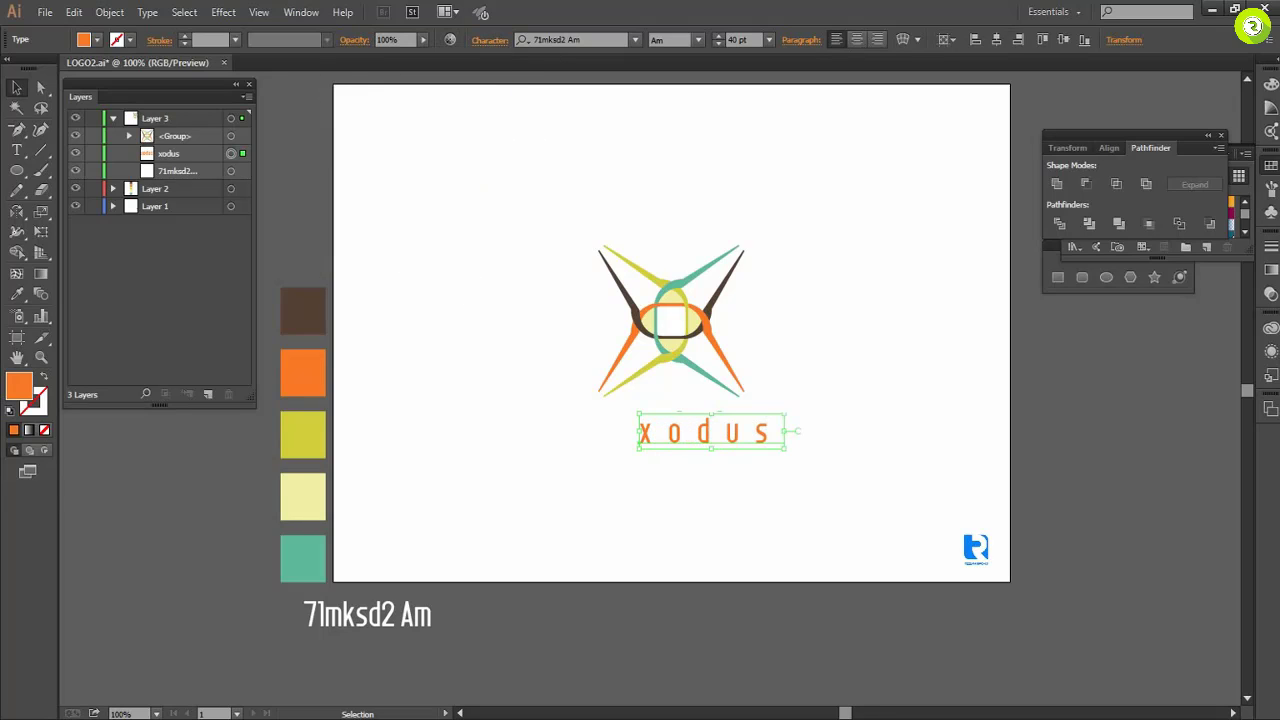
click(996, 40)
click(843, 325)
click(843, 324)
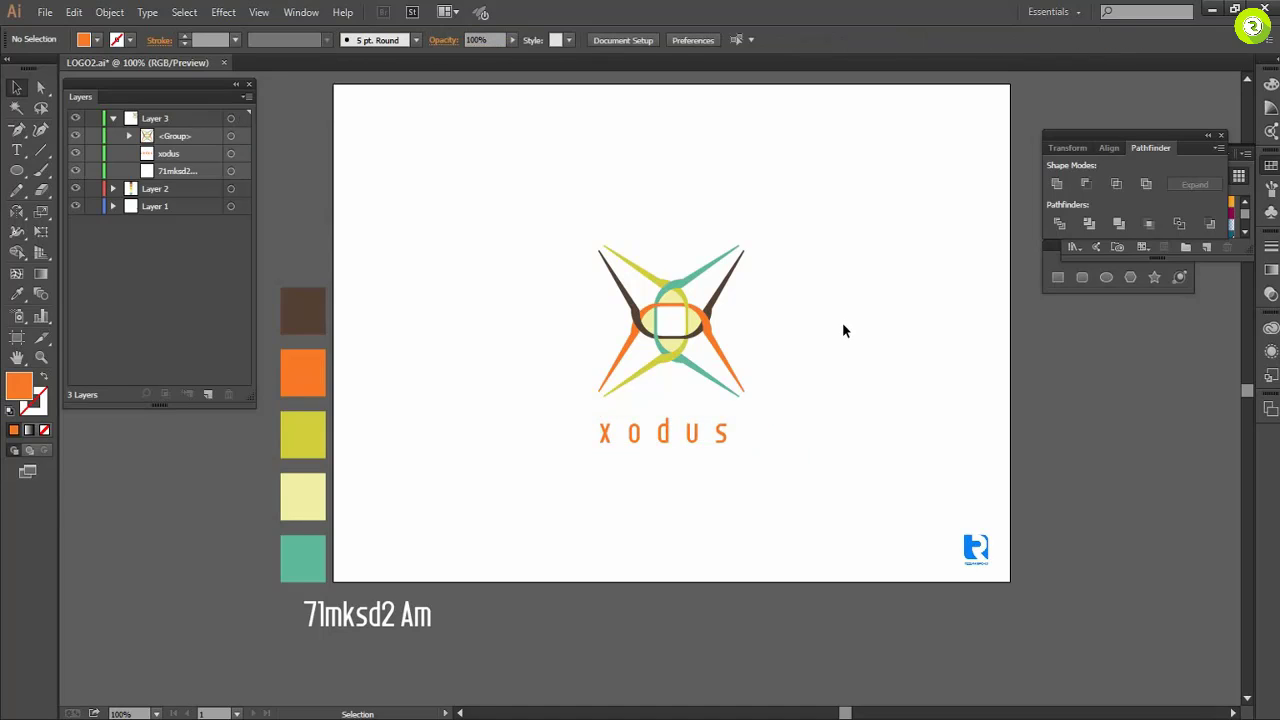
Convert the "xodus" text to outlines and center the resulting letter group horizontally on the artboard.
click(719, 434)
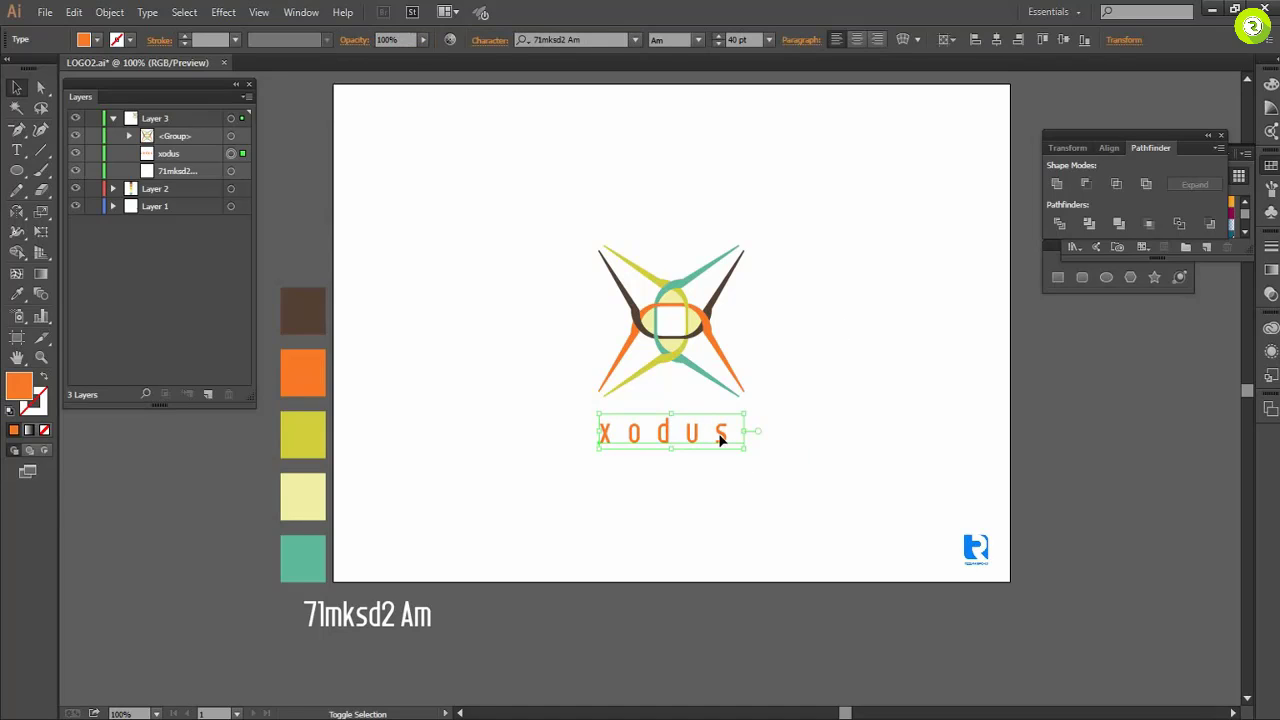
right_click(718, 433)
click(775, 553)
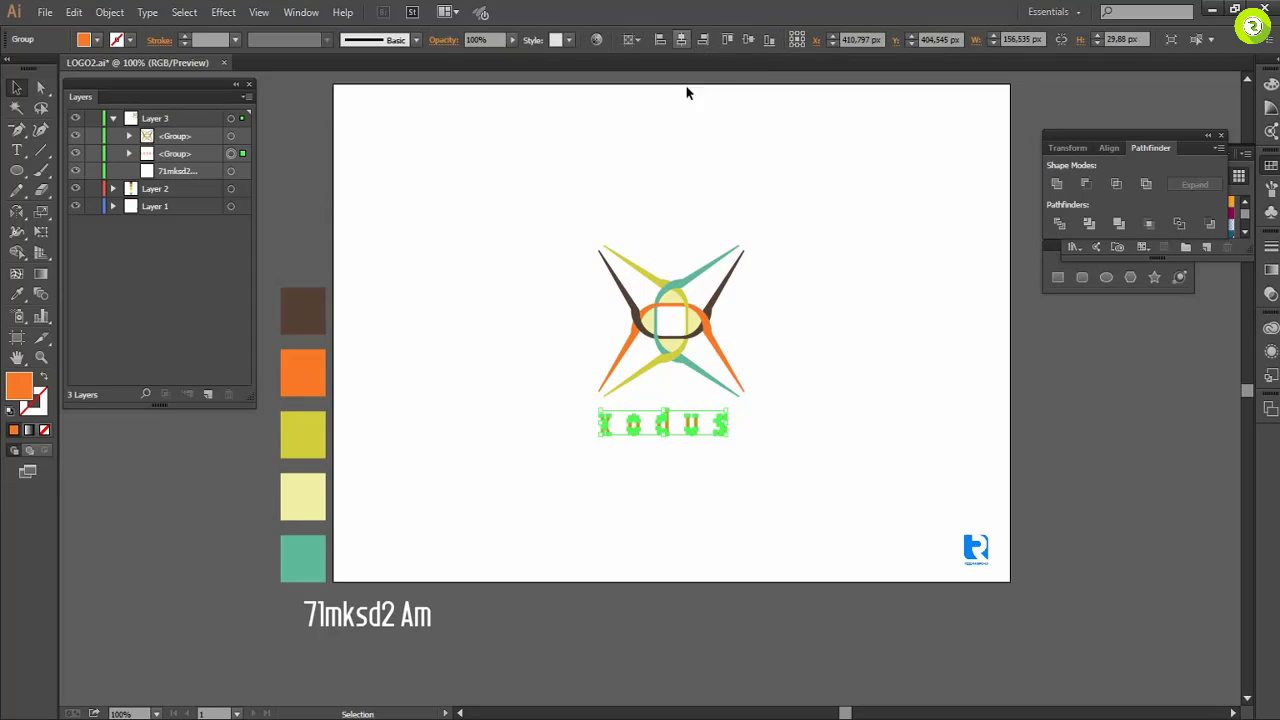
click(812, 296)
scroll(812, 296, up, 2)
scroll(810, 435, down, 1)
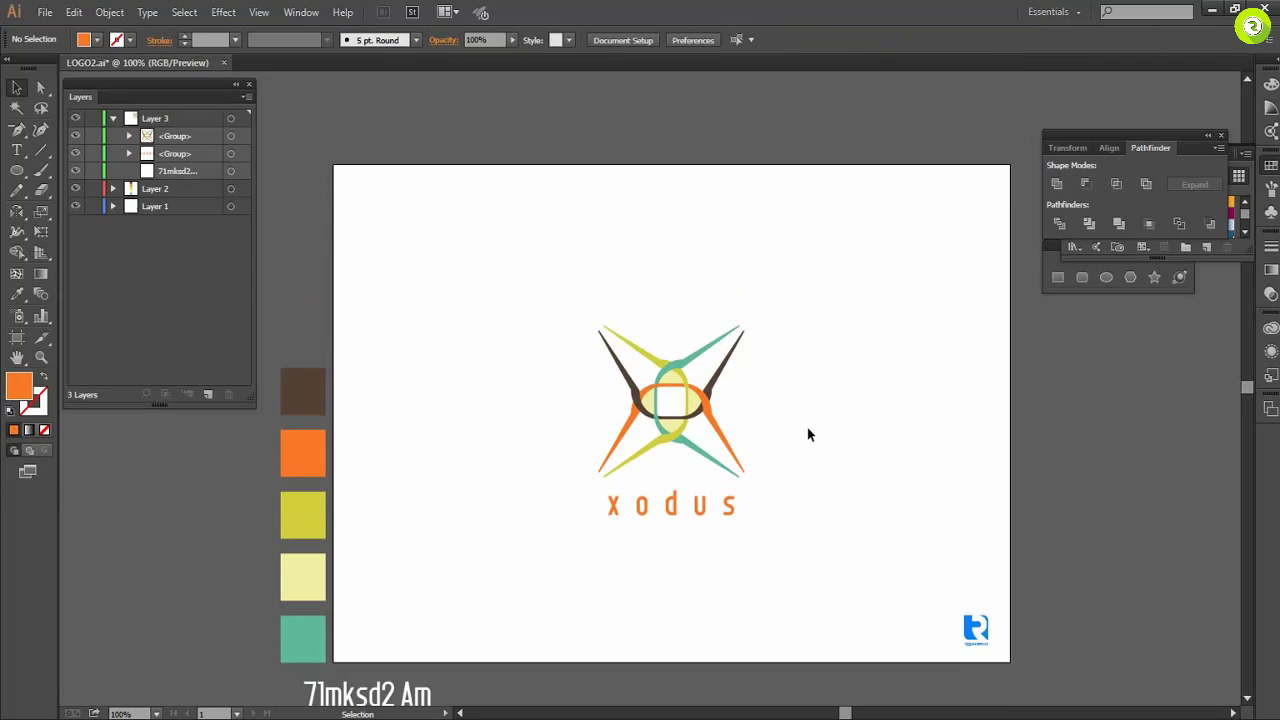